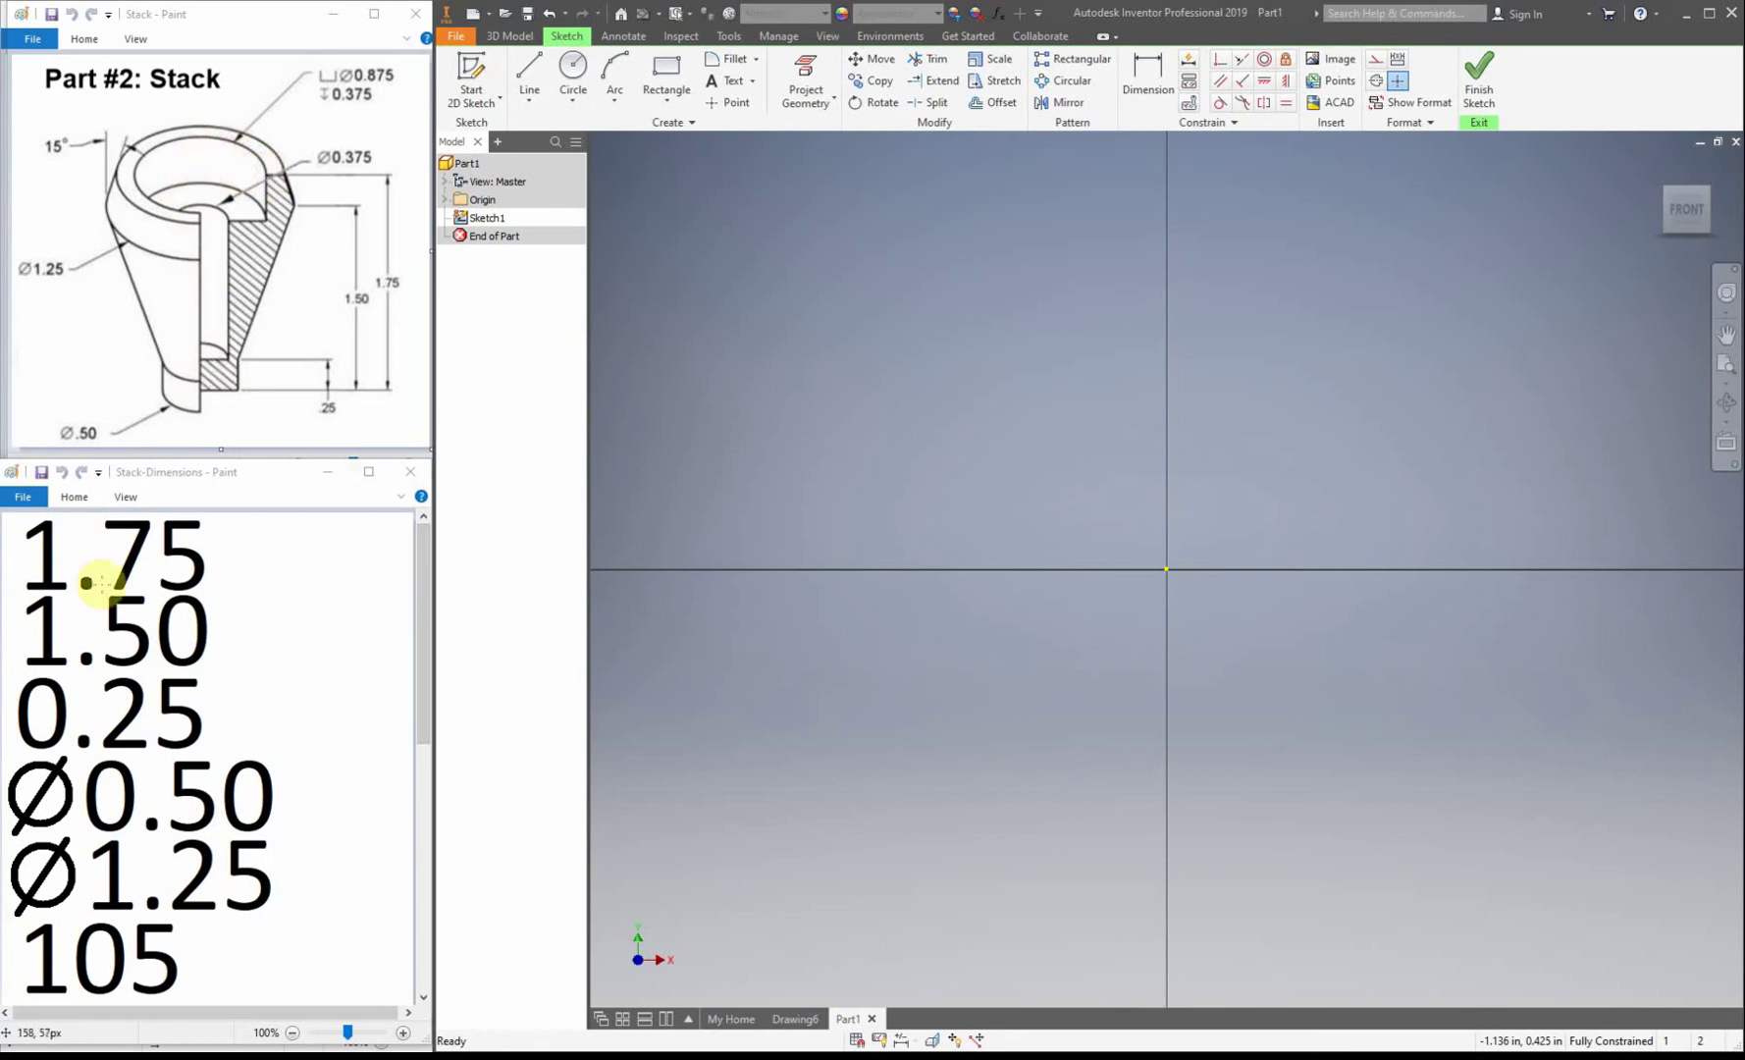
Draw a vertical centerline 1.75 in long upward from the sketch origin.
drag(424, 570, 410, 800)
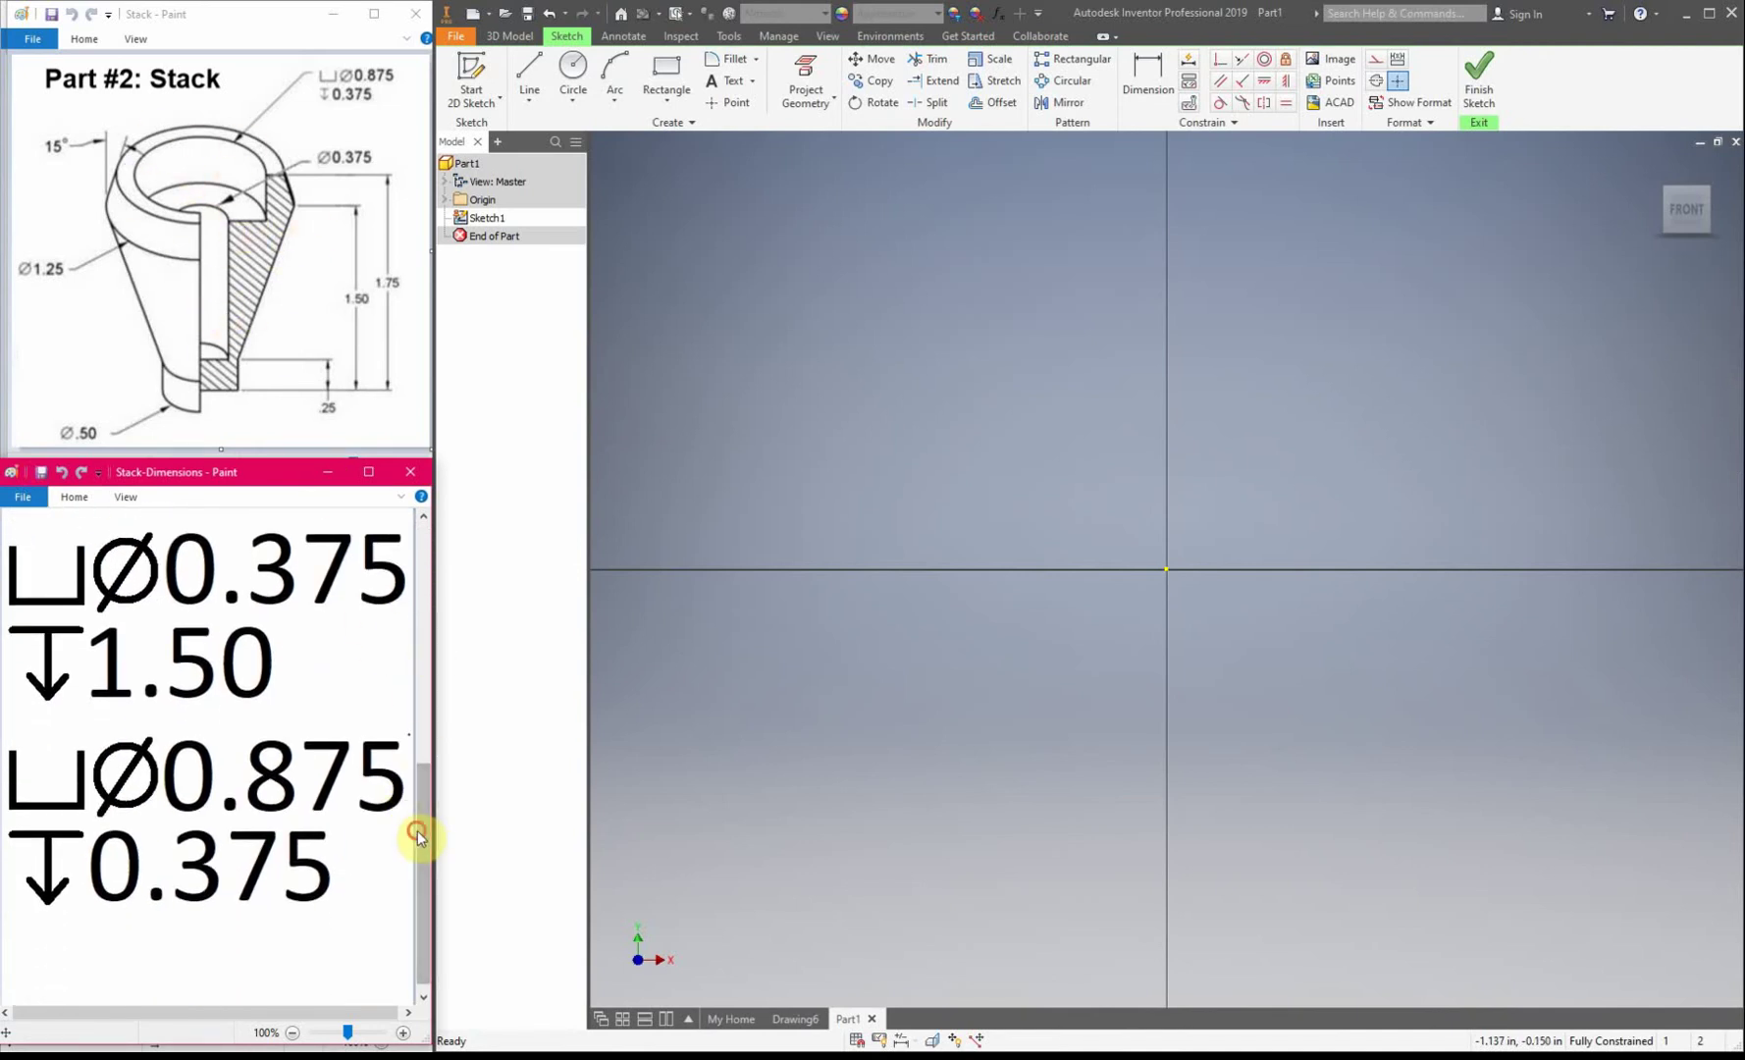
mouse_move(420, 831)
mouse_down()
mouse_move(406, 624)
mouse_move(444, 557)
mouse_up()
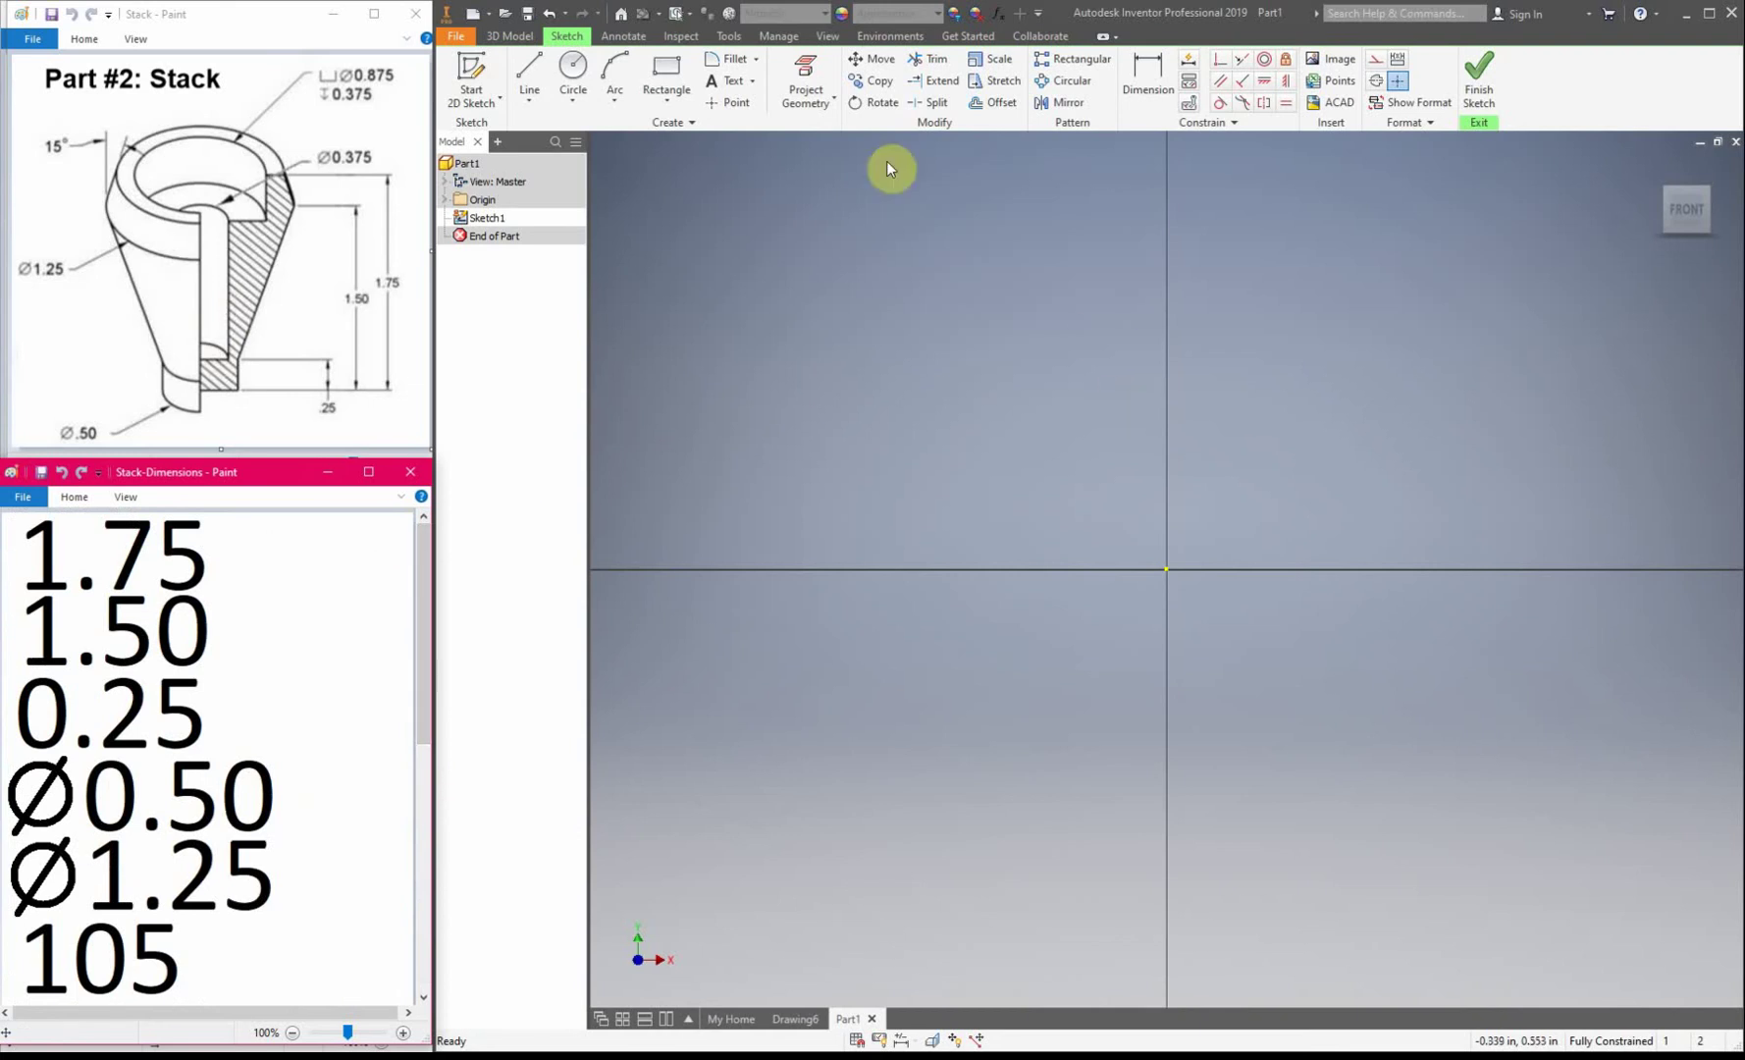
click(533, 75)
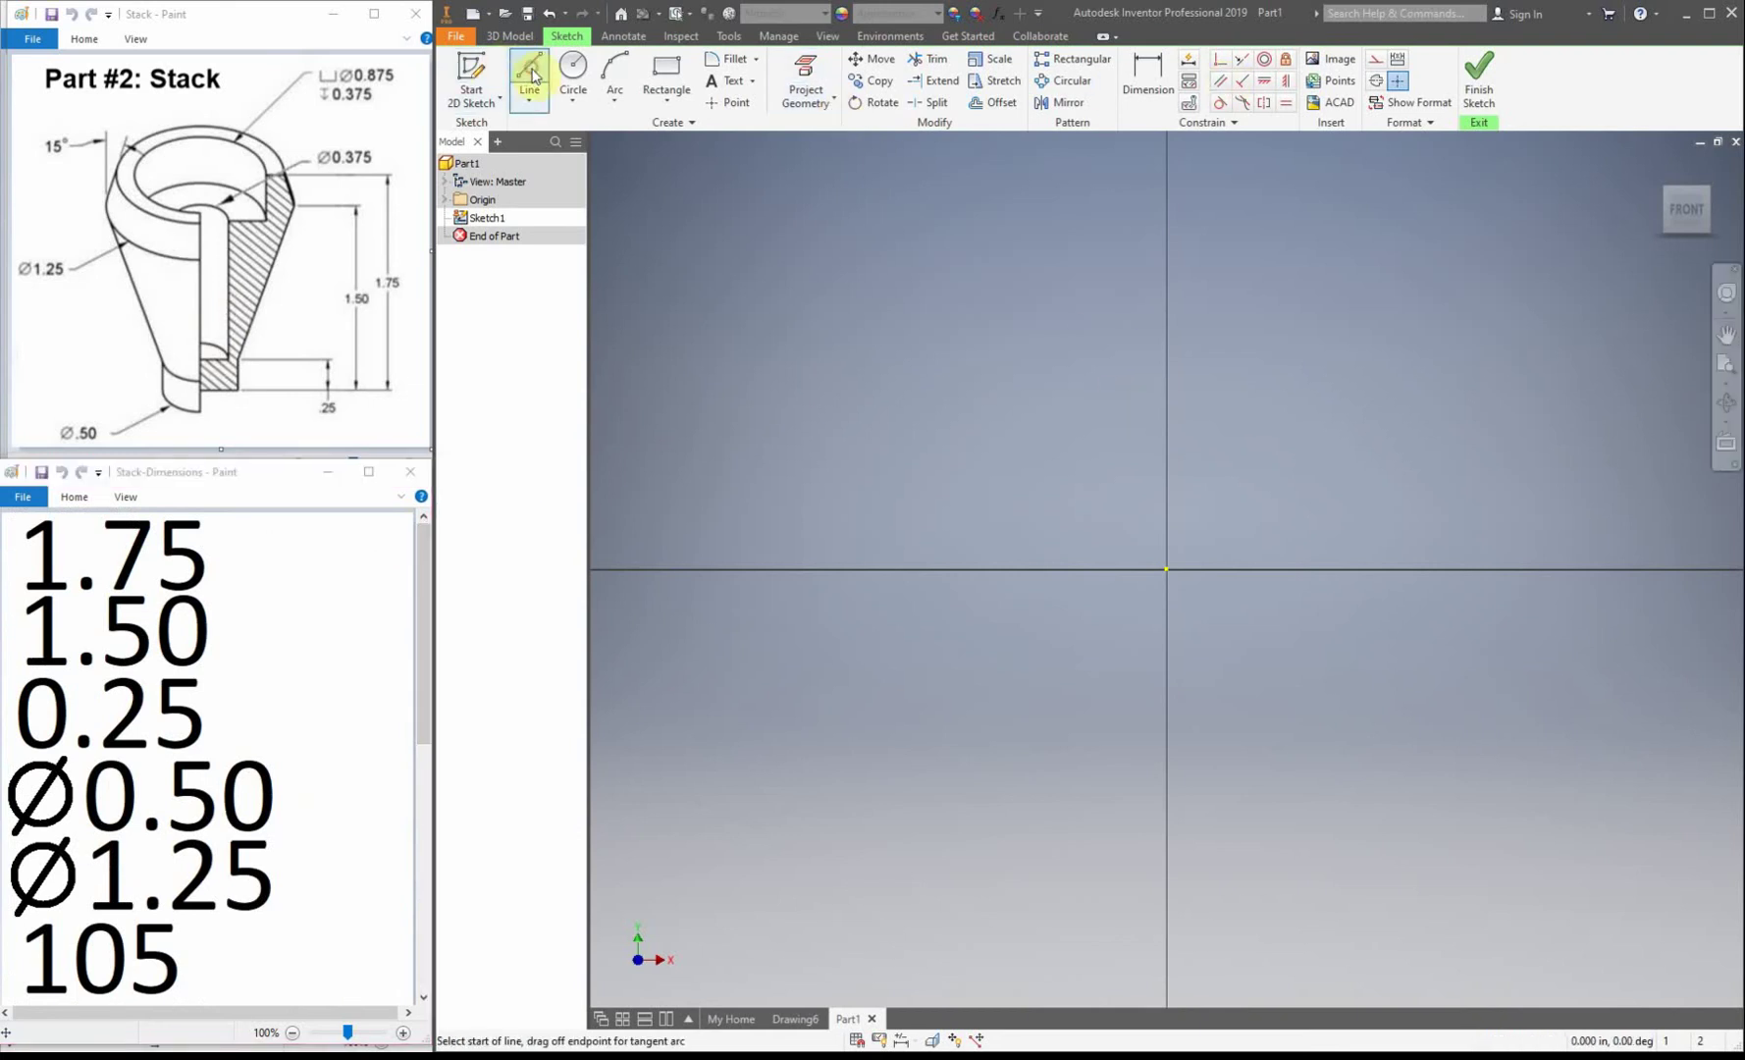
click(1378, 81)
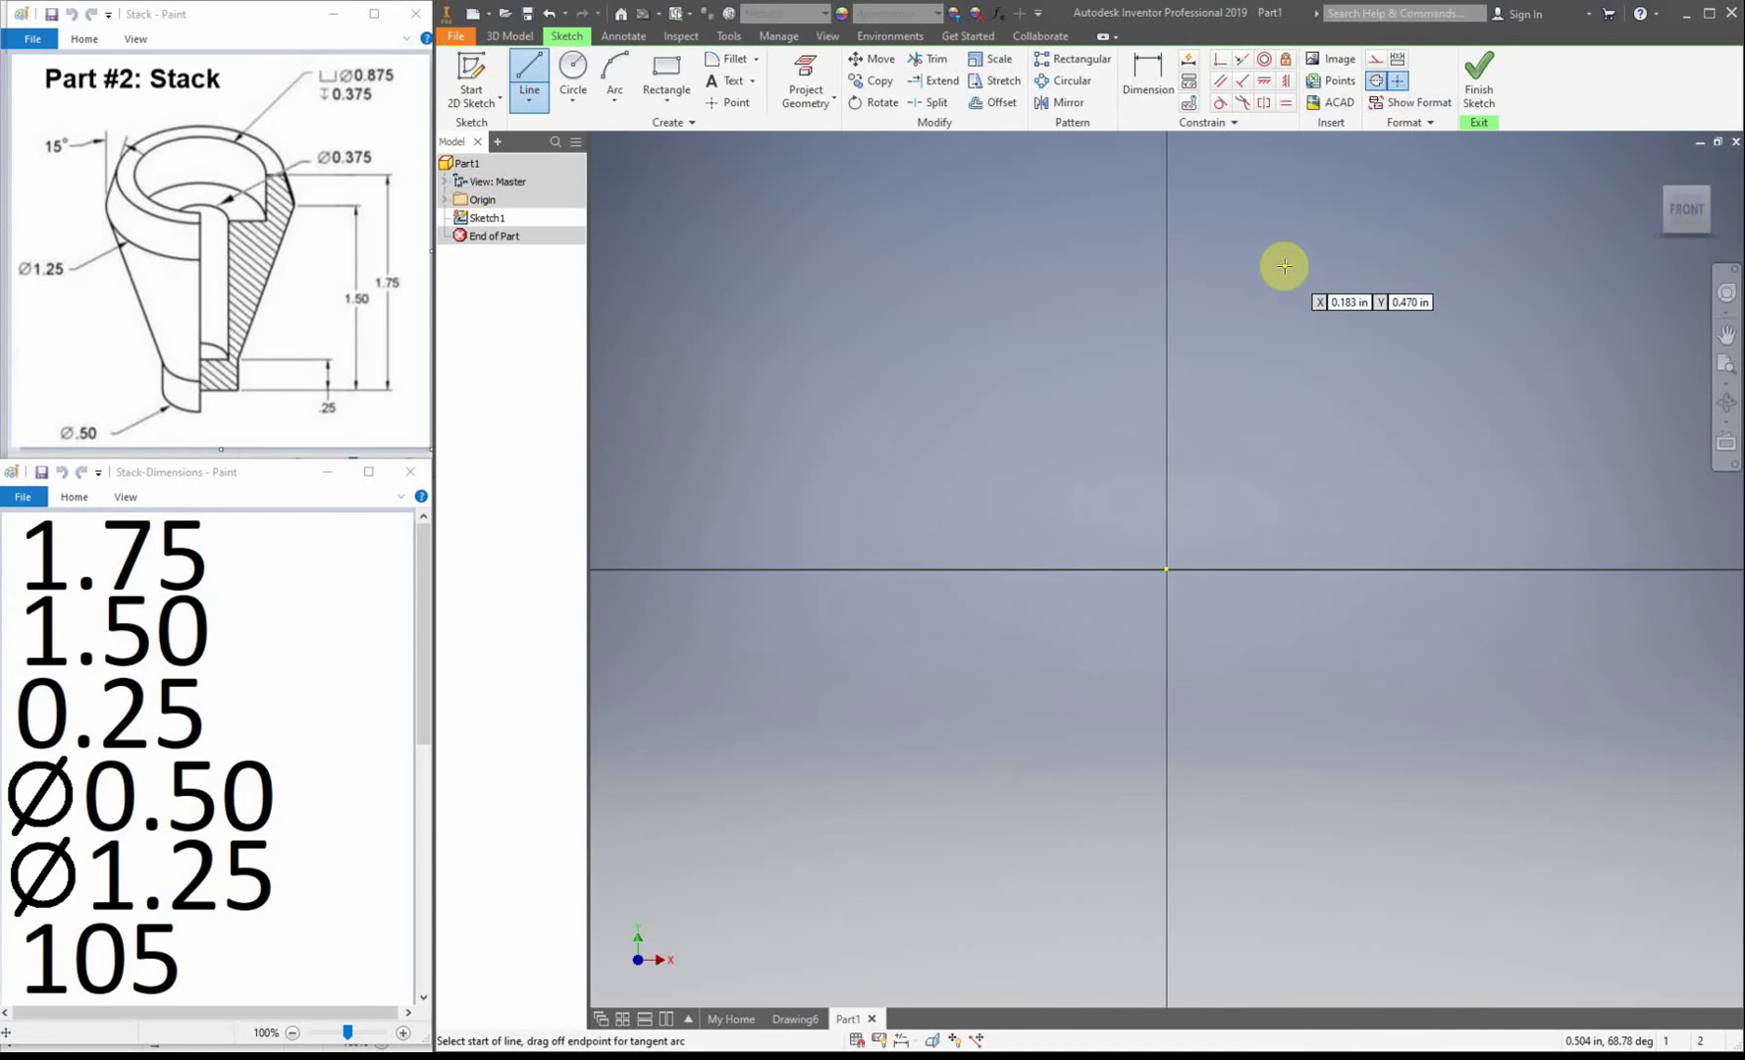
click(1165, 567)
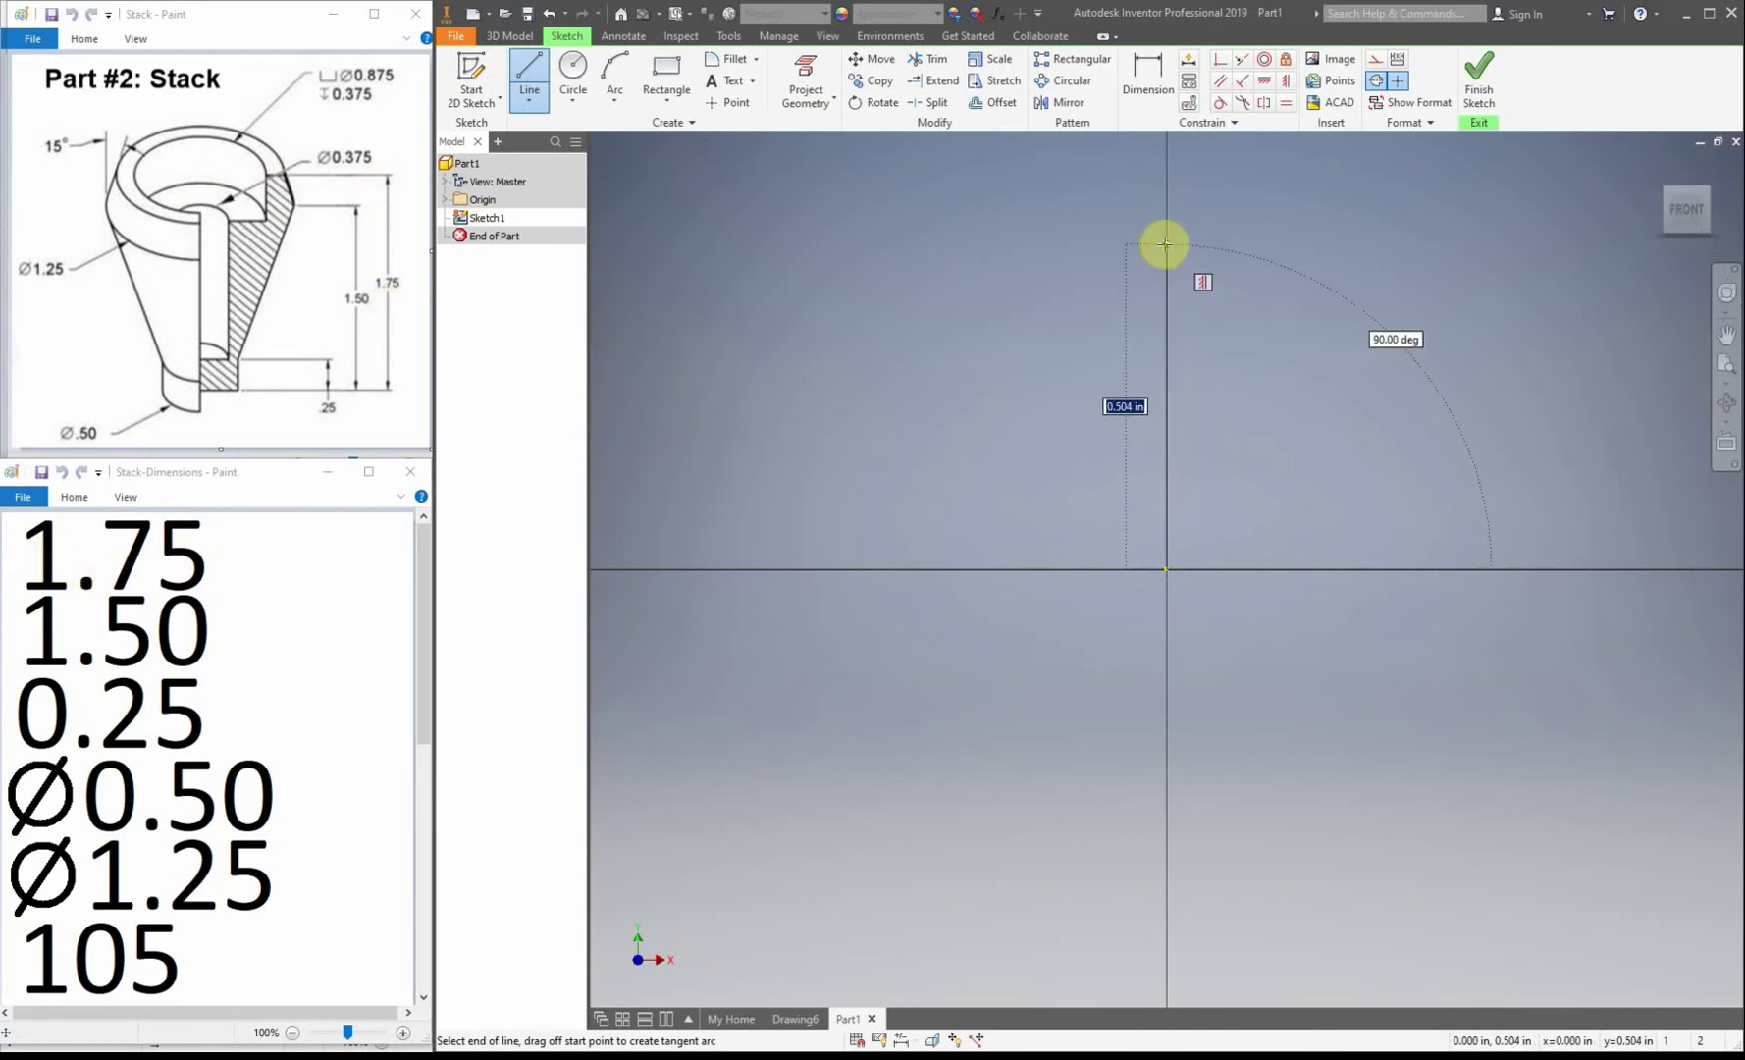
key(Return)
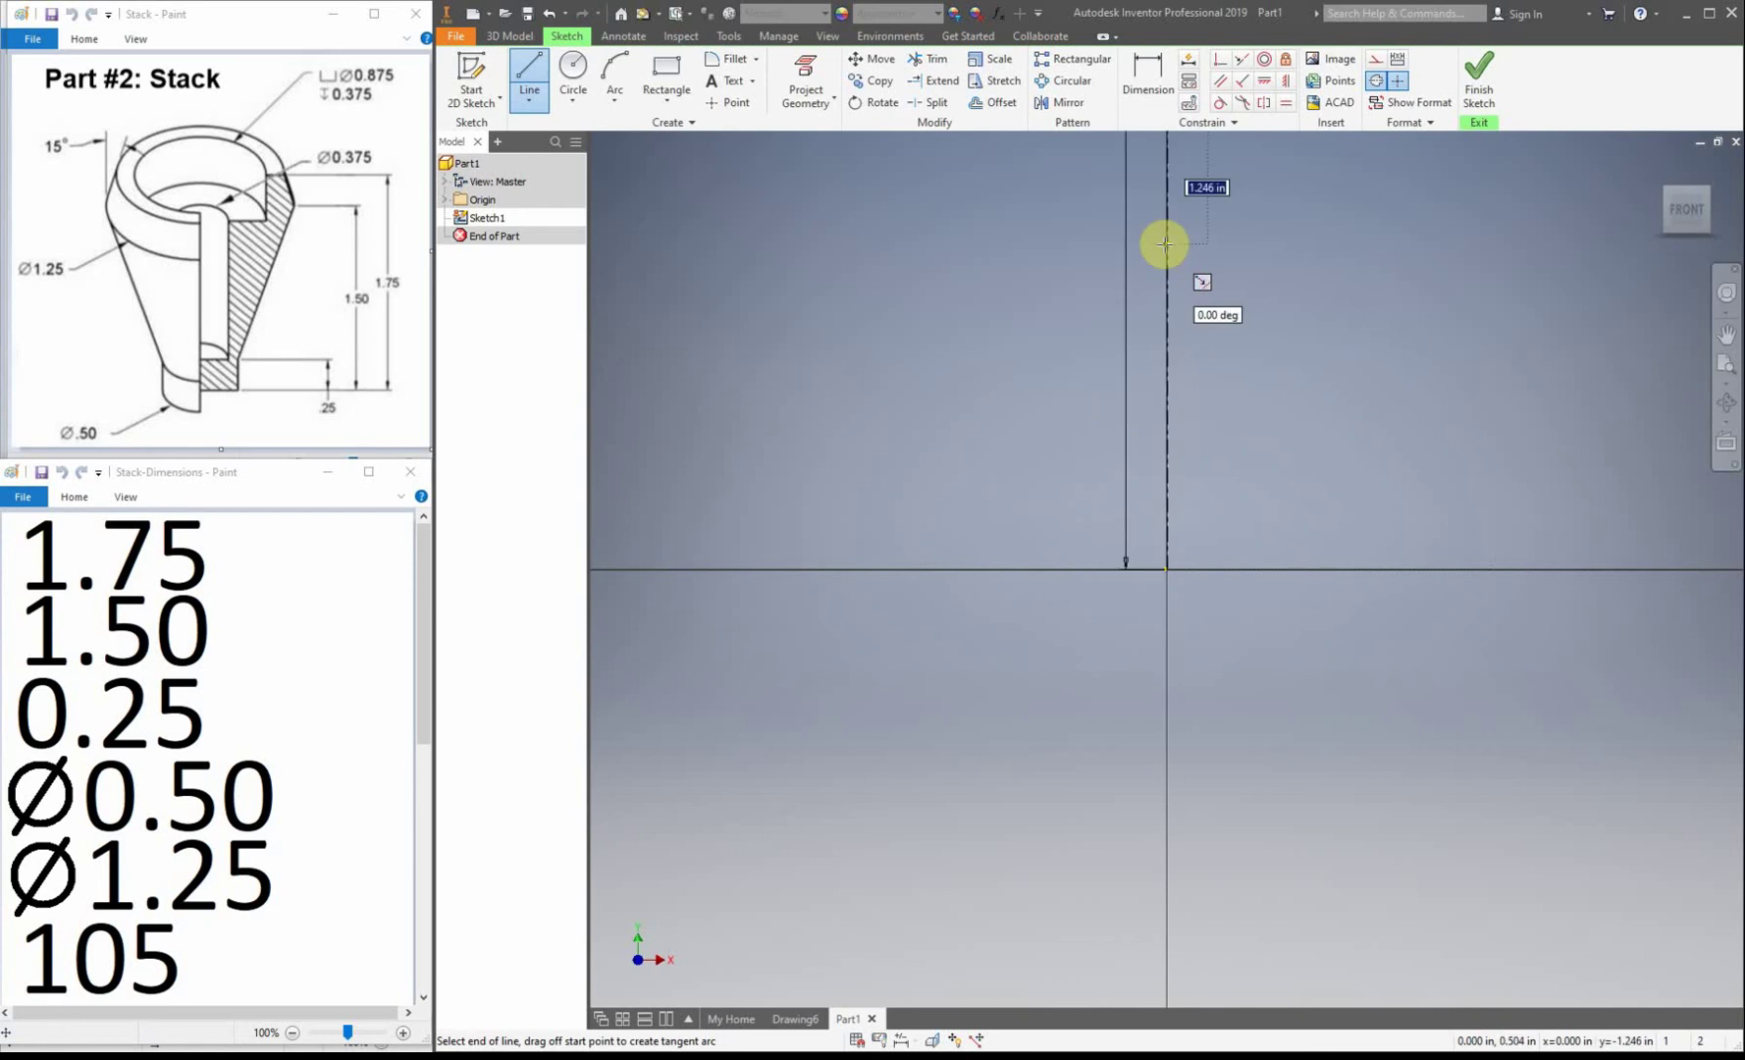
key(F5)
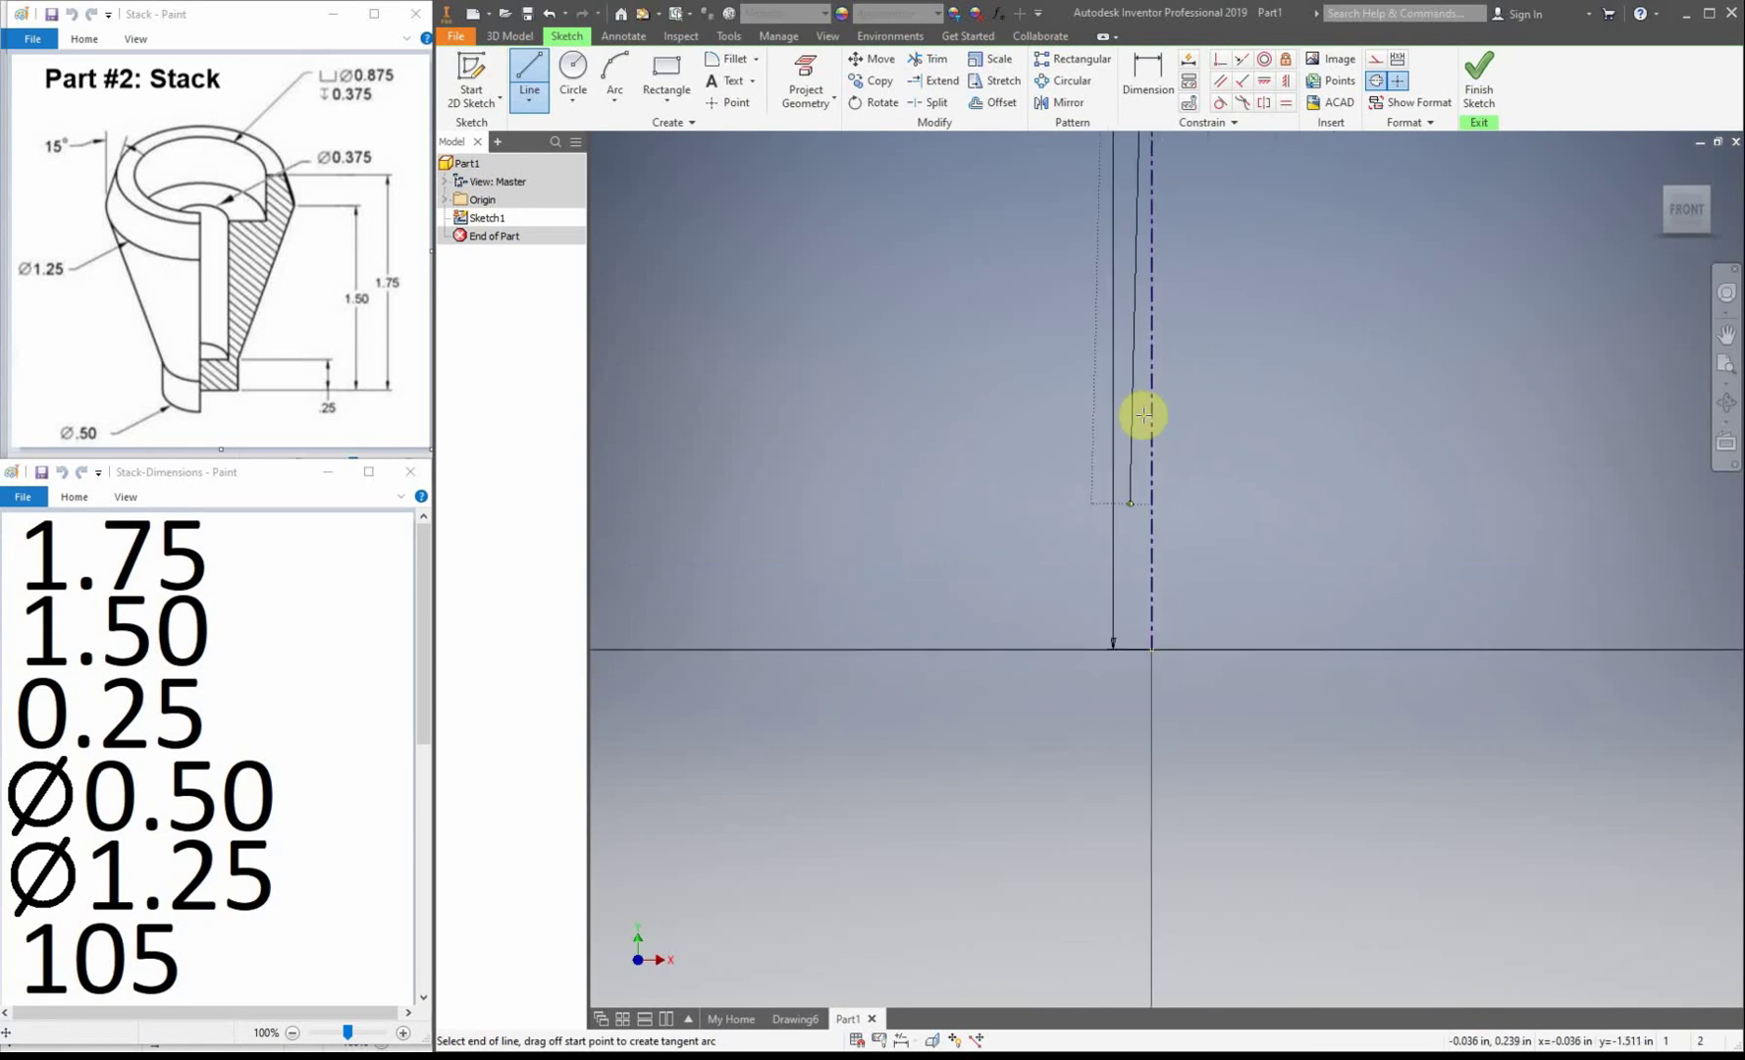
right_click(919, 326)
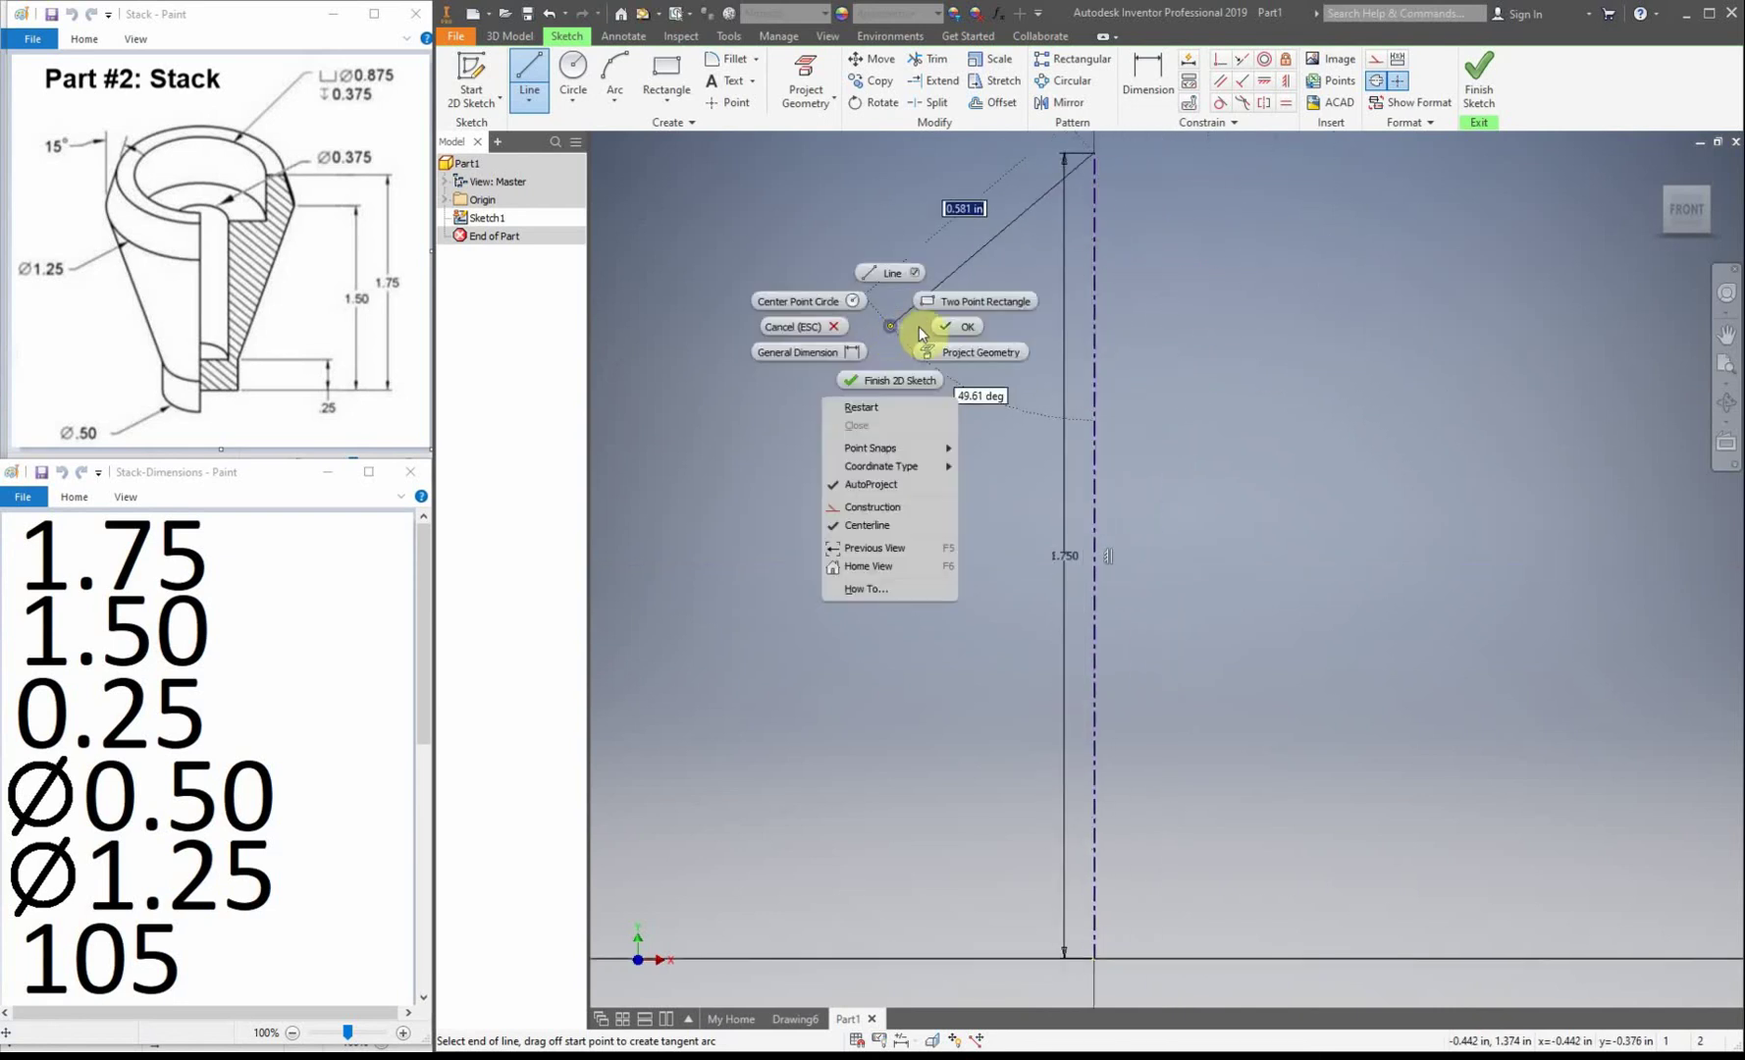
key(Escape)
key(Escape)
Draw a solid horizontal base line about 0.28 in long from the origin, then a 0.25 in vertical line up from its end.
click(535, 77)
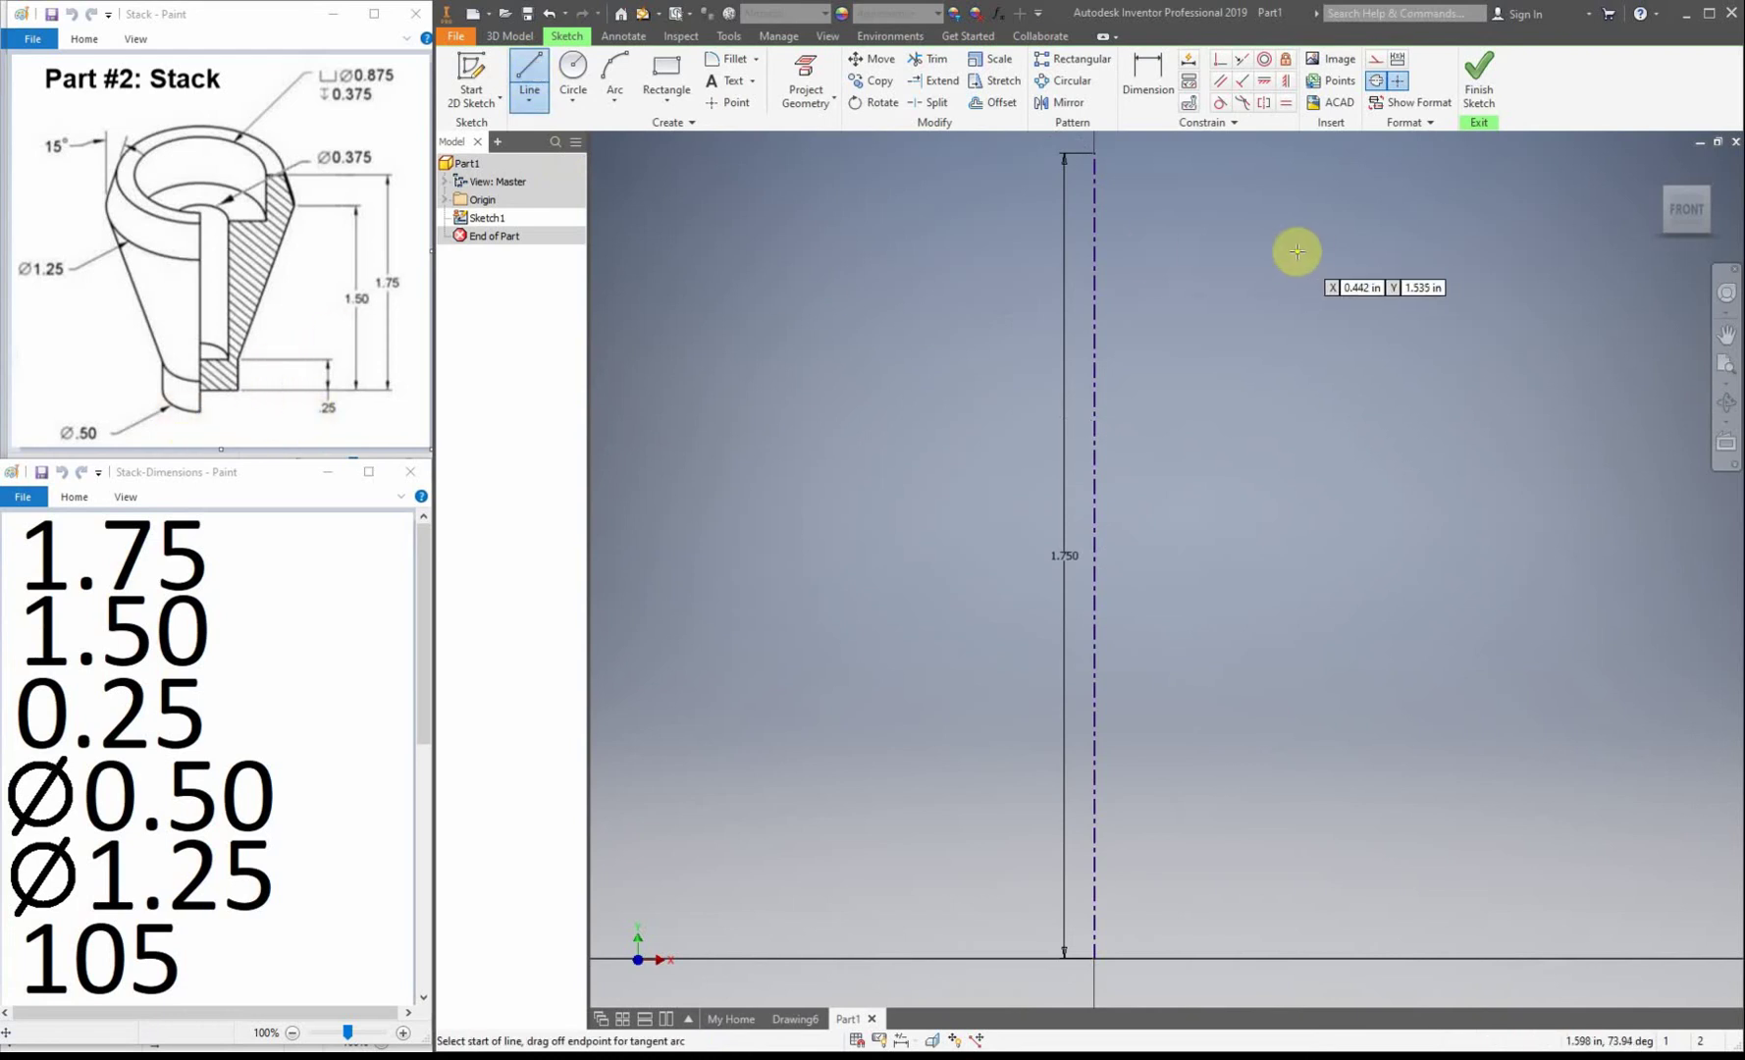
click(1377, 87)
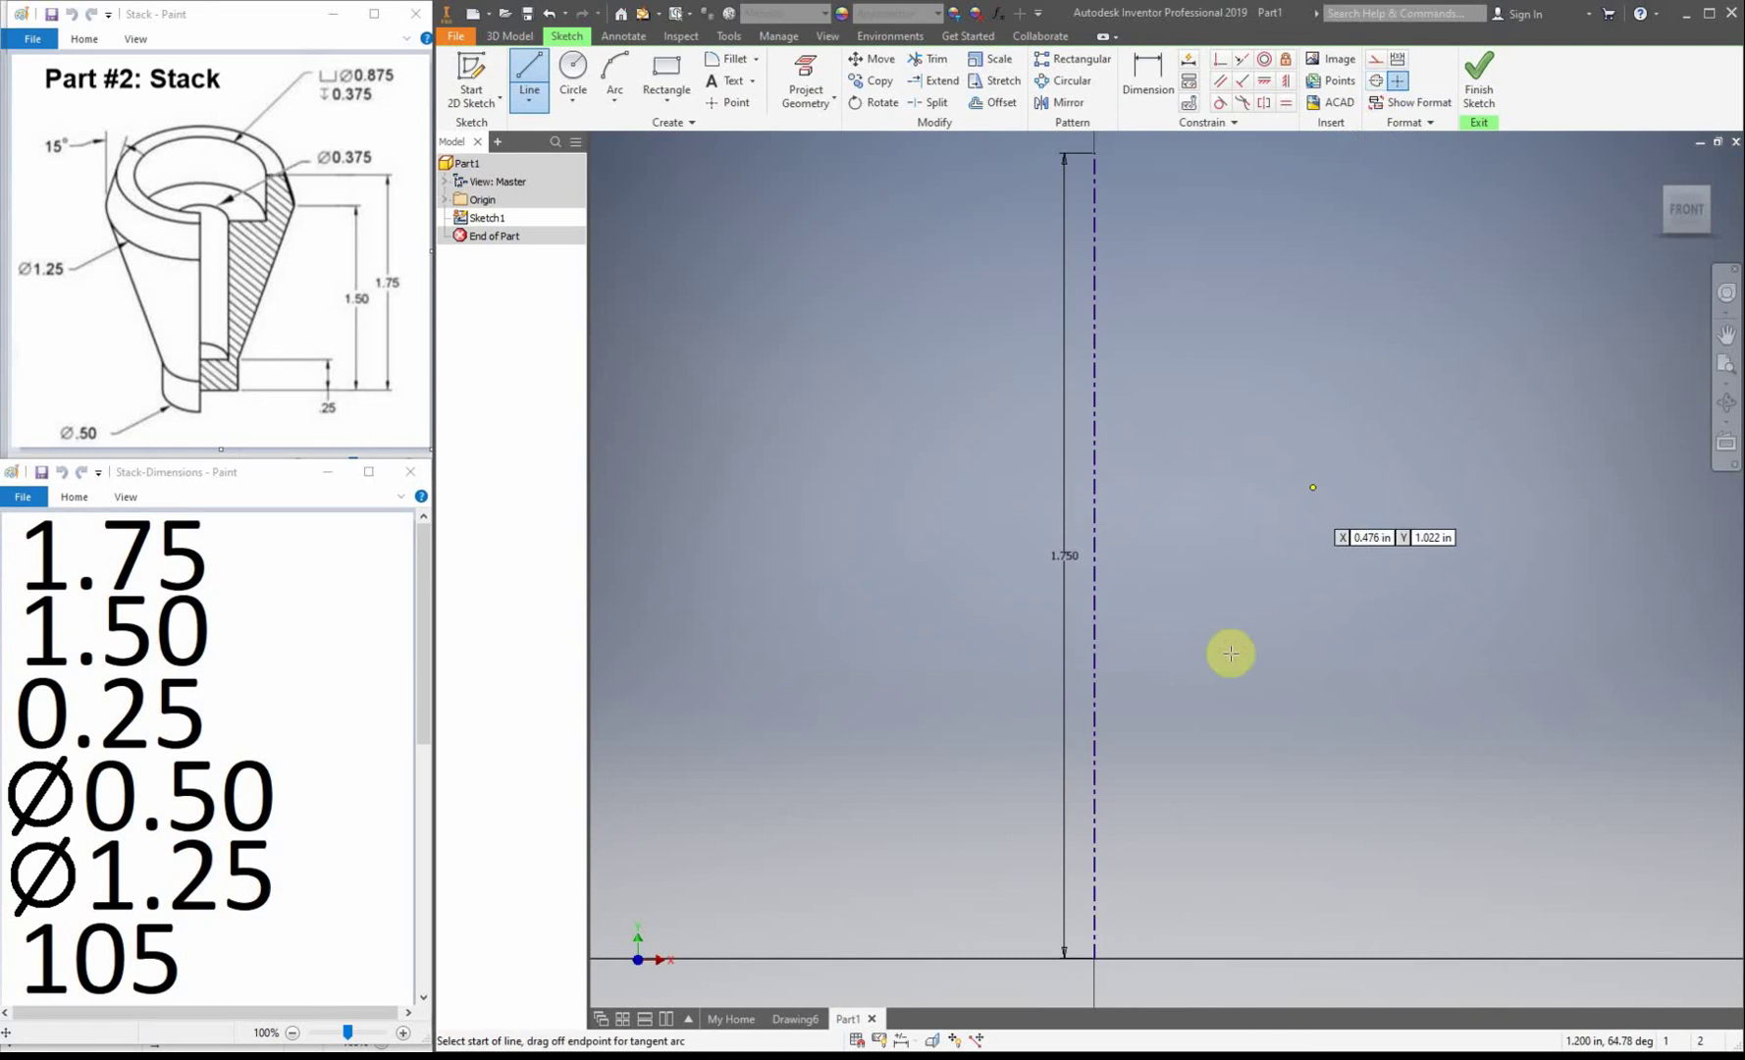
click(1093, 958)
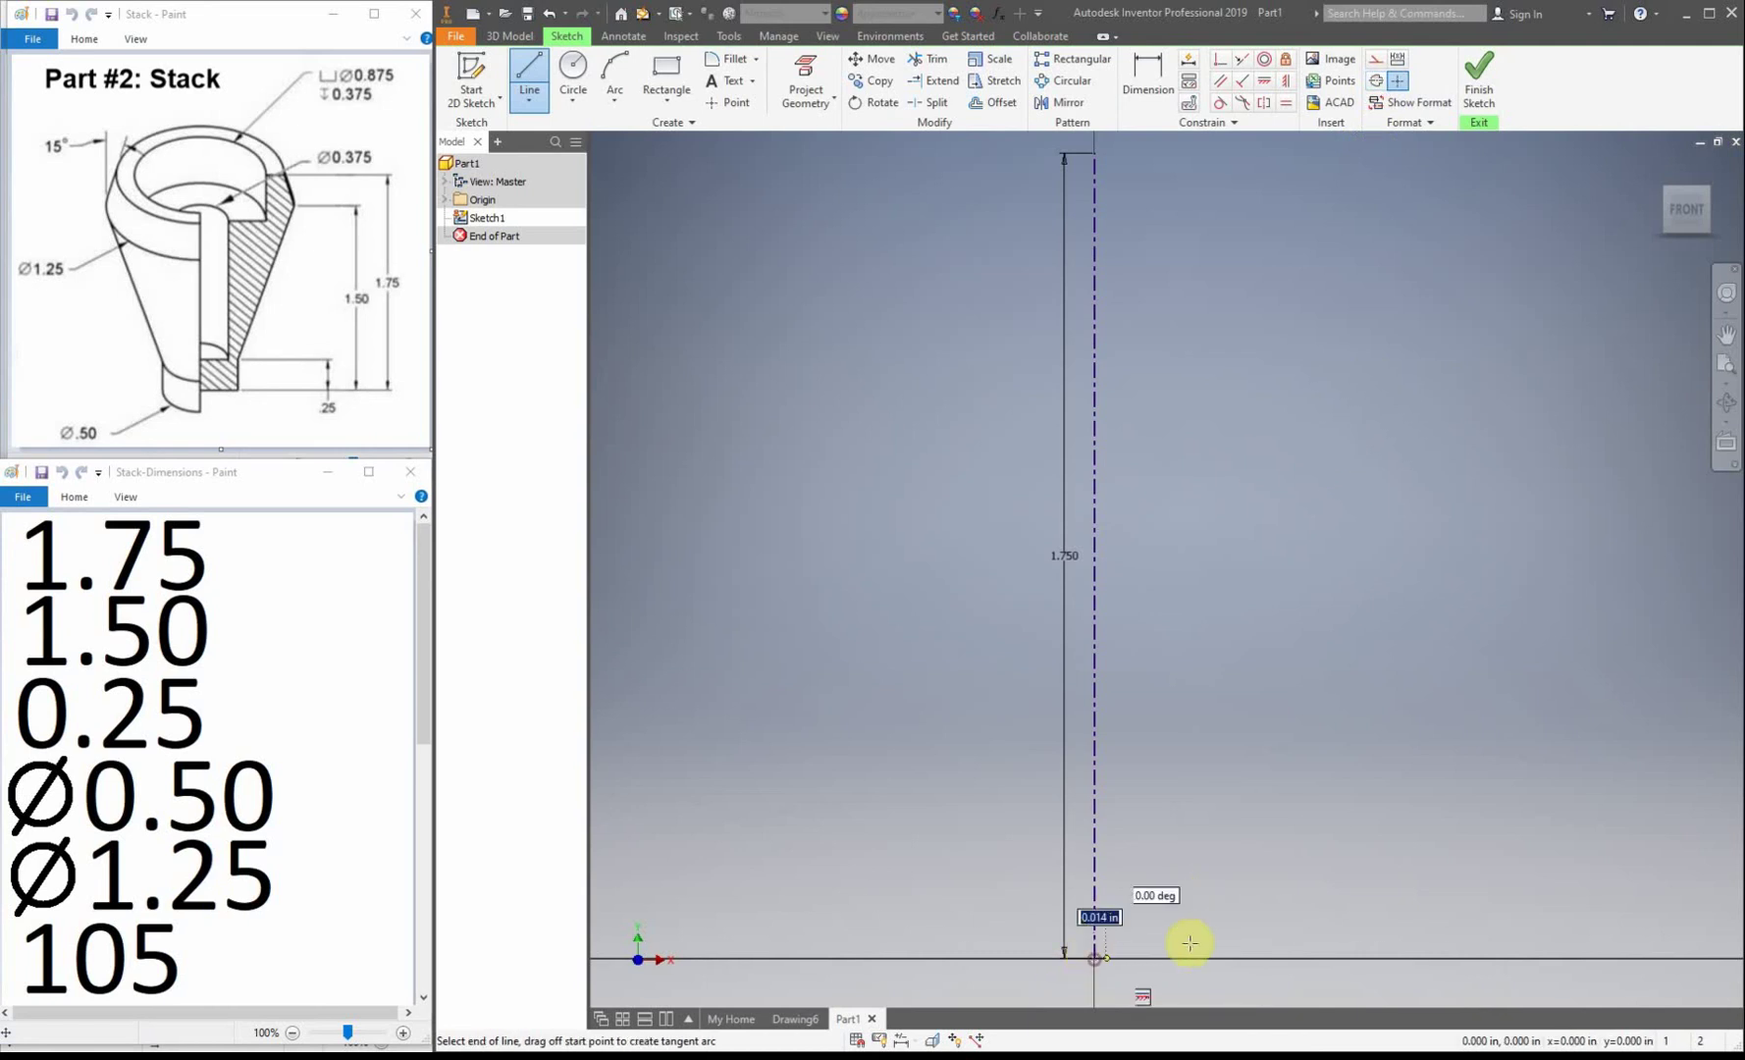
click(1222, 958)
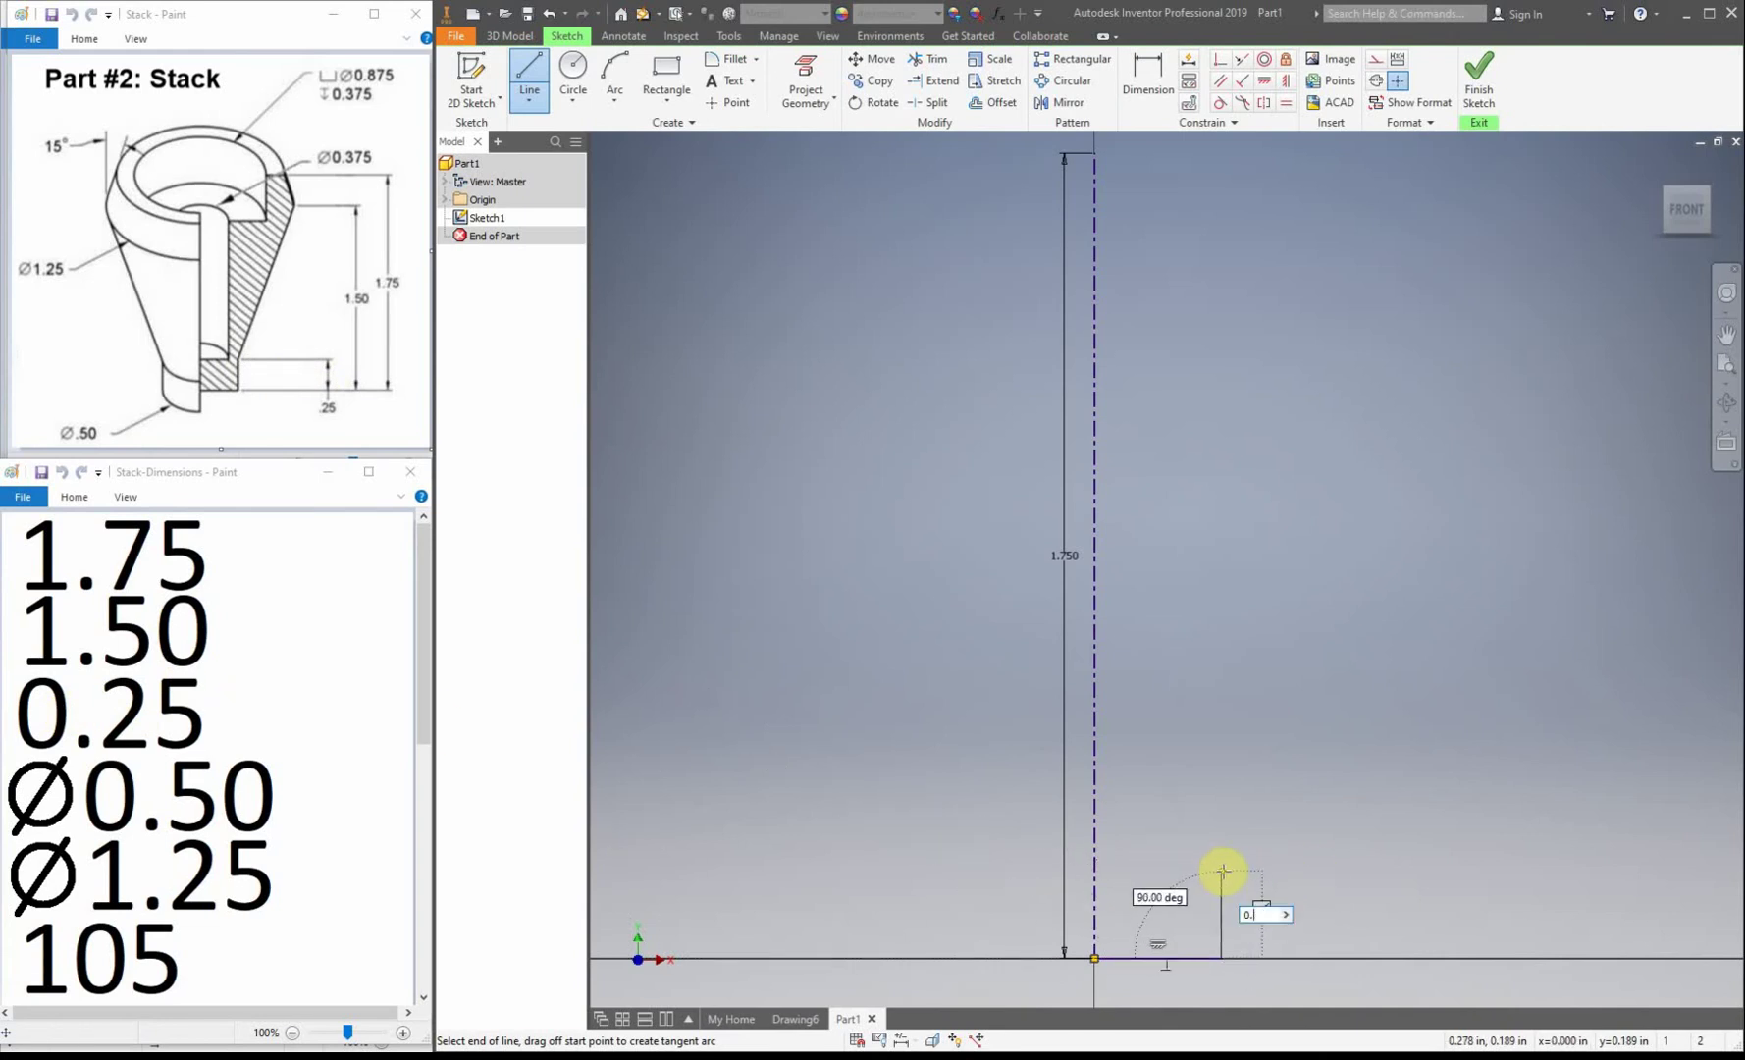
key(Return)
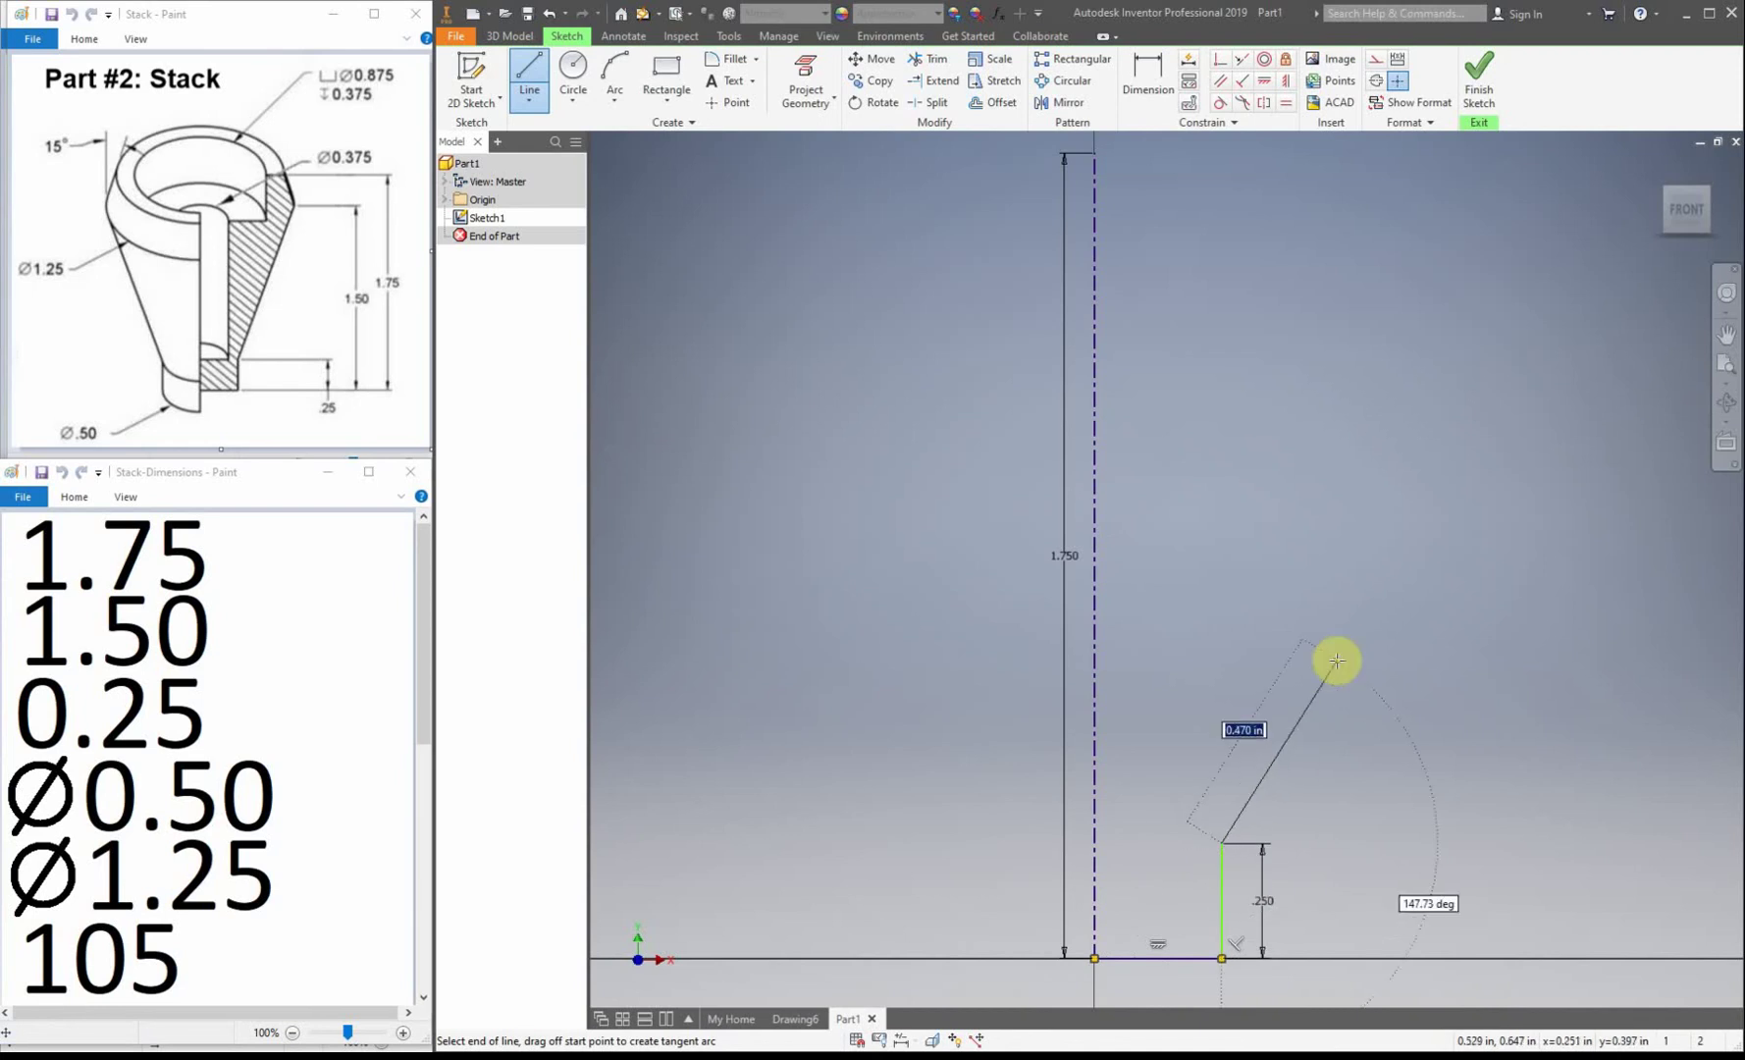
right_click(1337, 660)
click(1411, 666)
Dimension the short vertical line from the centerline as a 0.50 in diameter.
click(1148, 79)
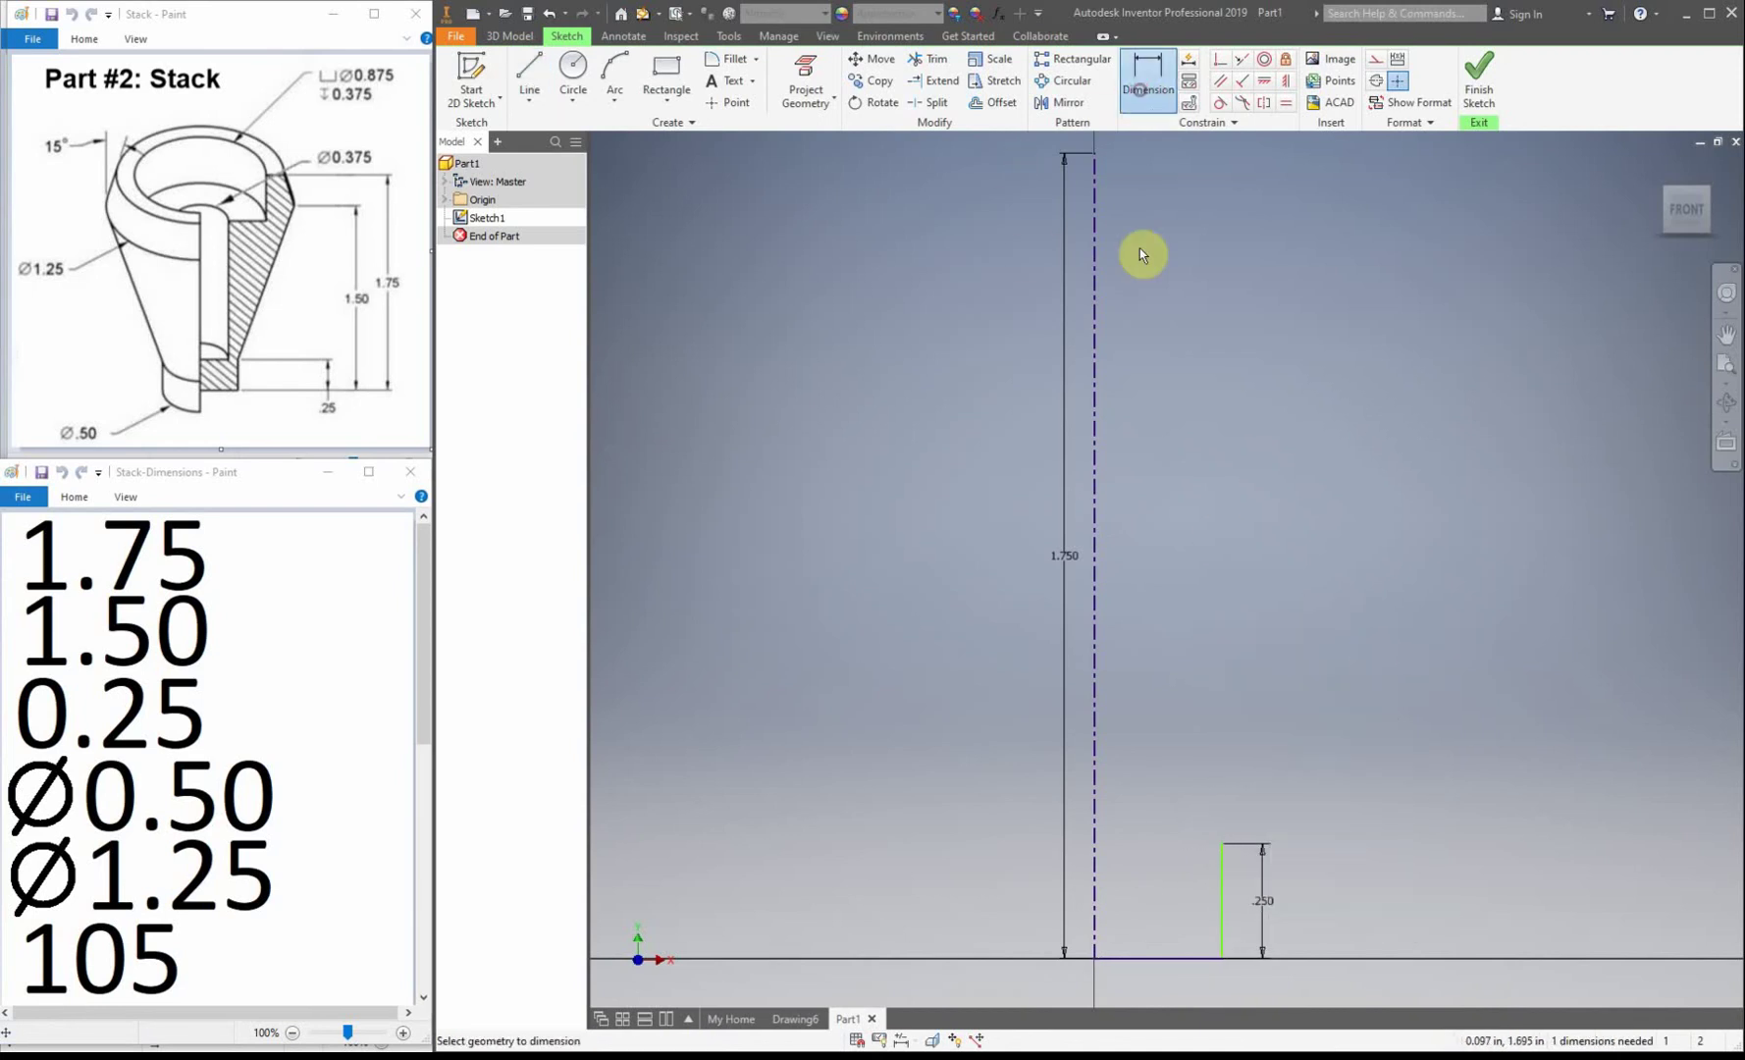
click(1224, 929)
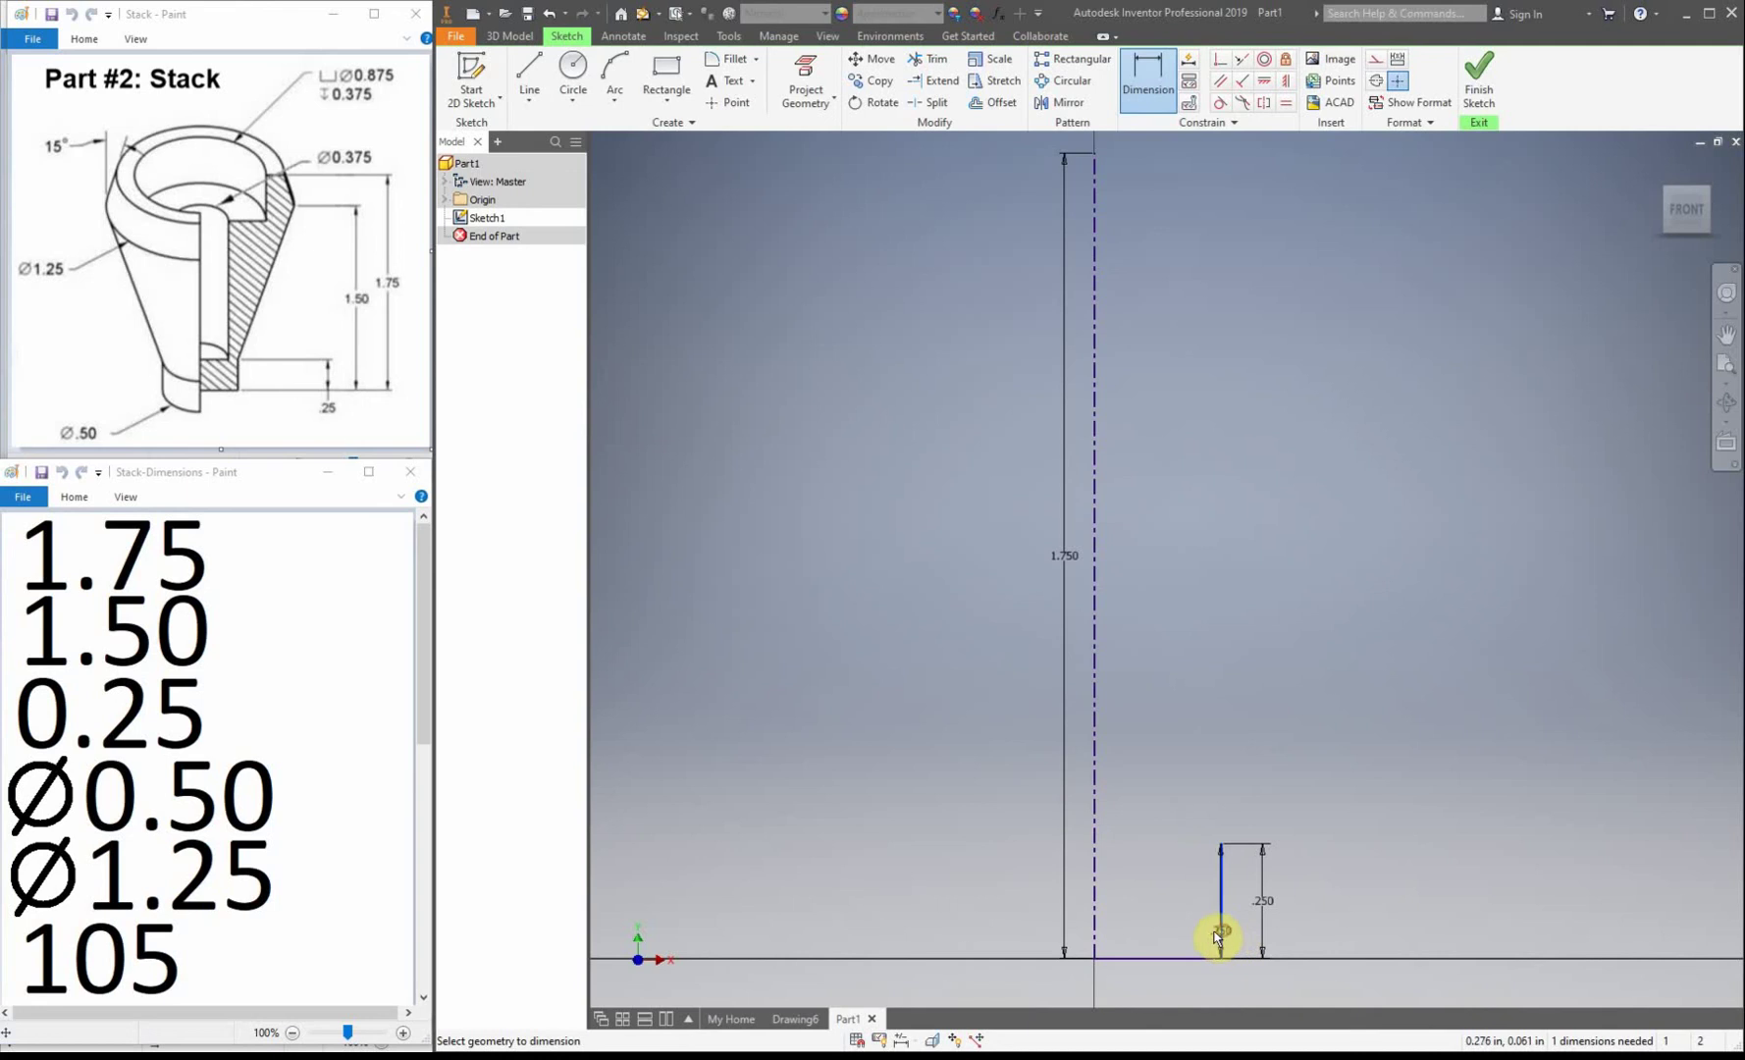
click(1095, 930)
click(1109, 985)
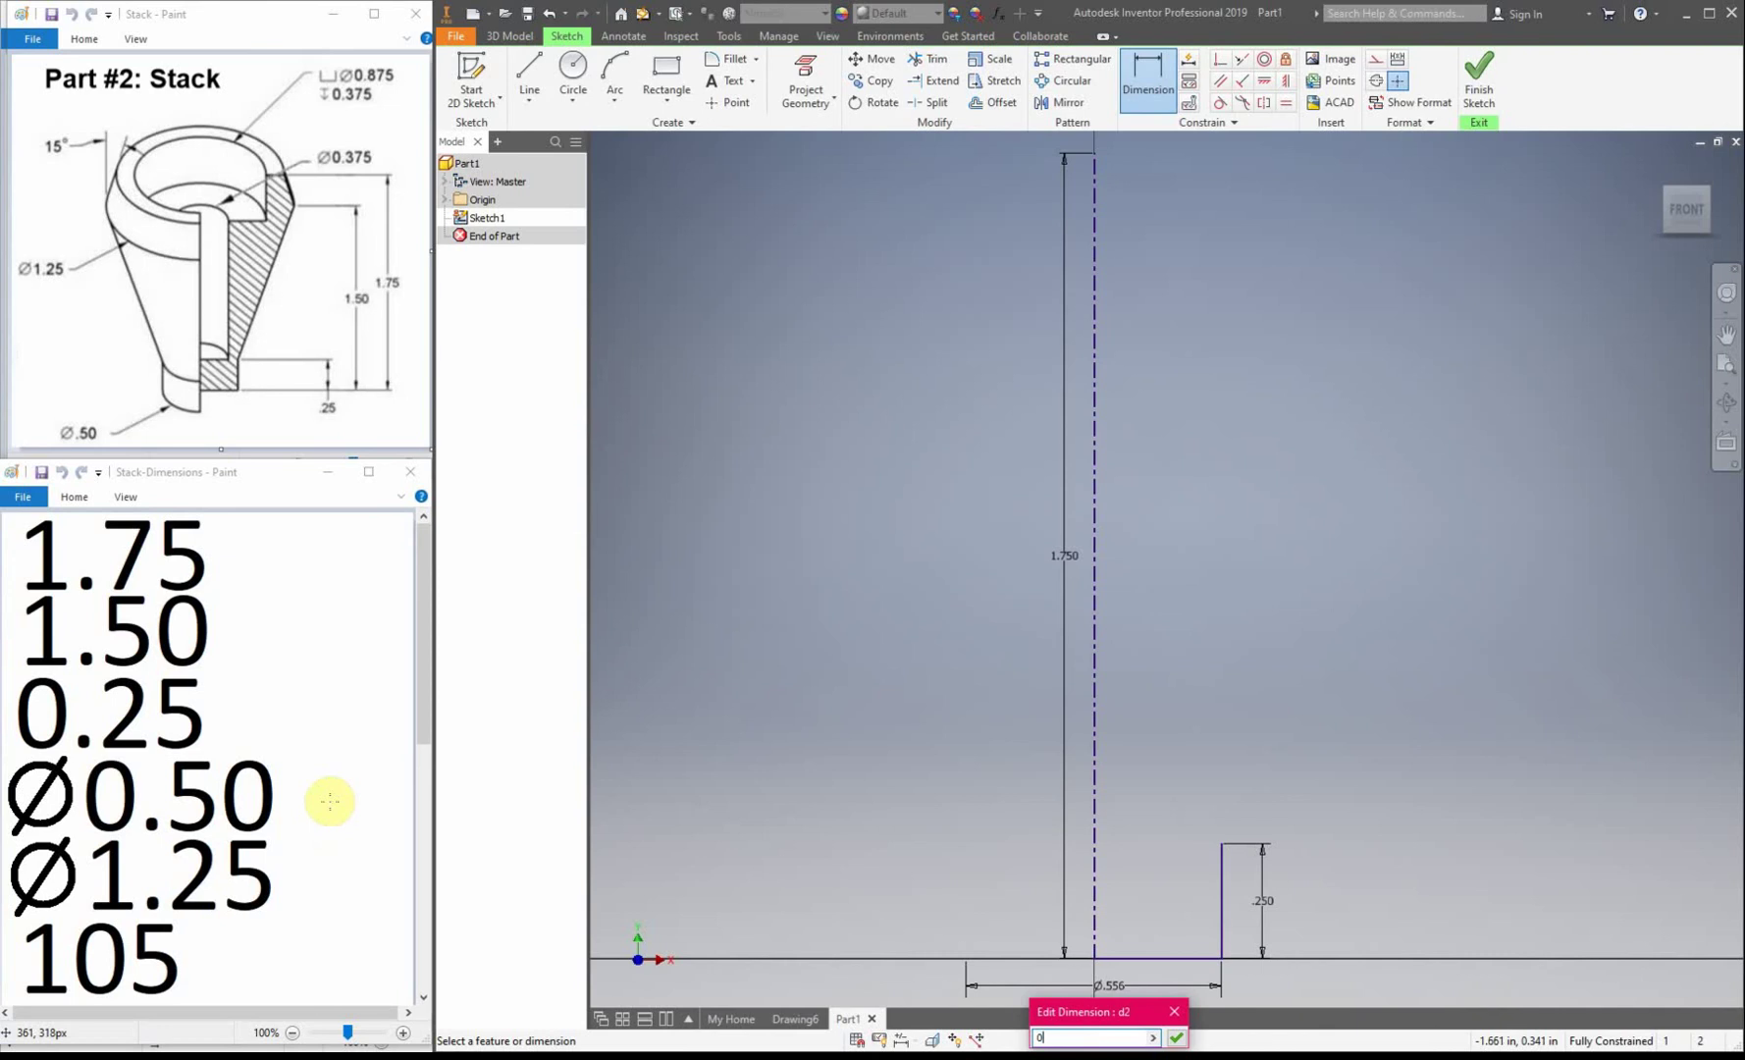
key(Return)
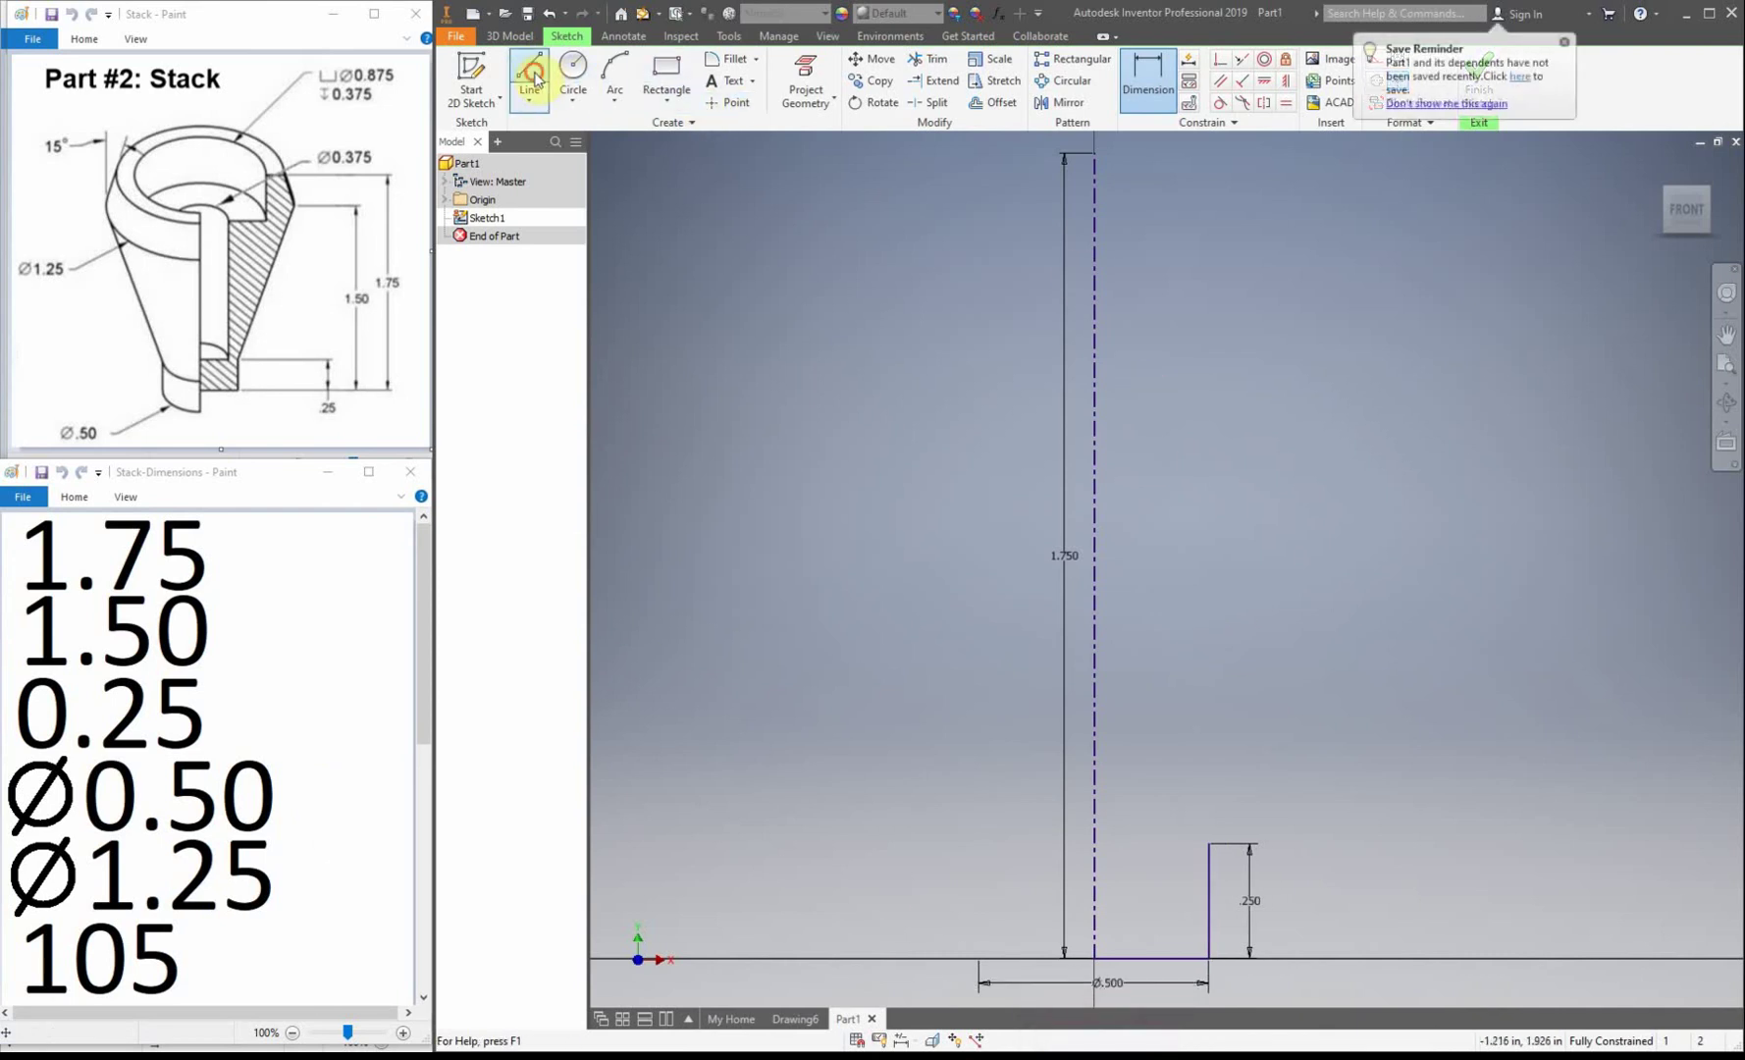
Draw an outward-slanting line from the top of the 0.25 in vertical line to about 1.3 in above the base.
click(531, 77)
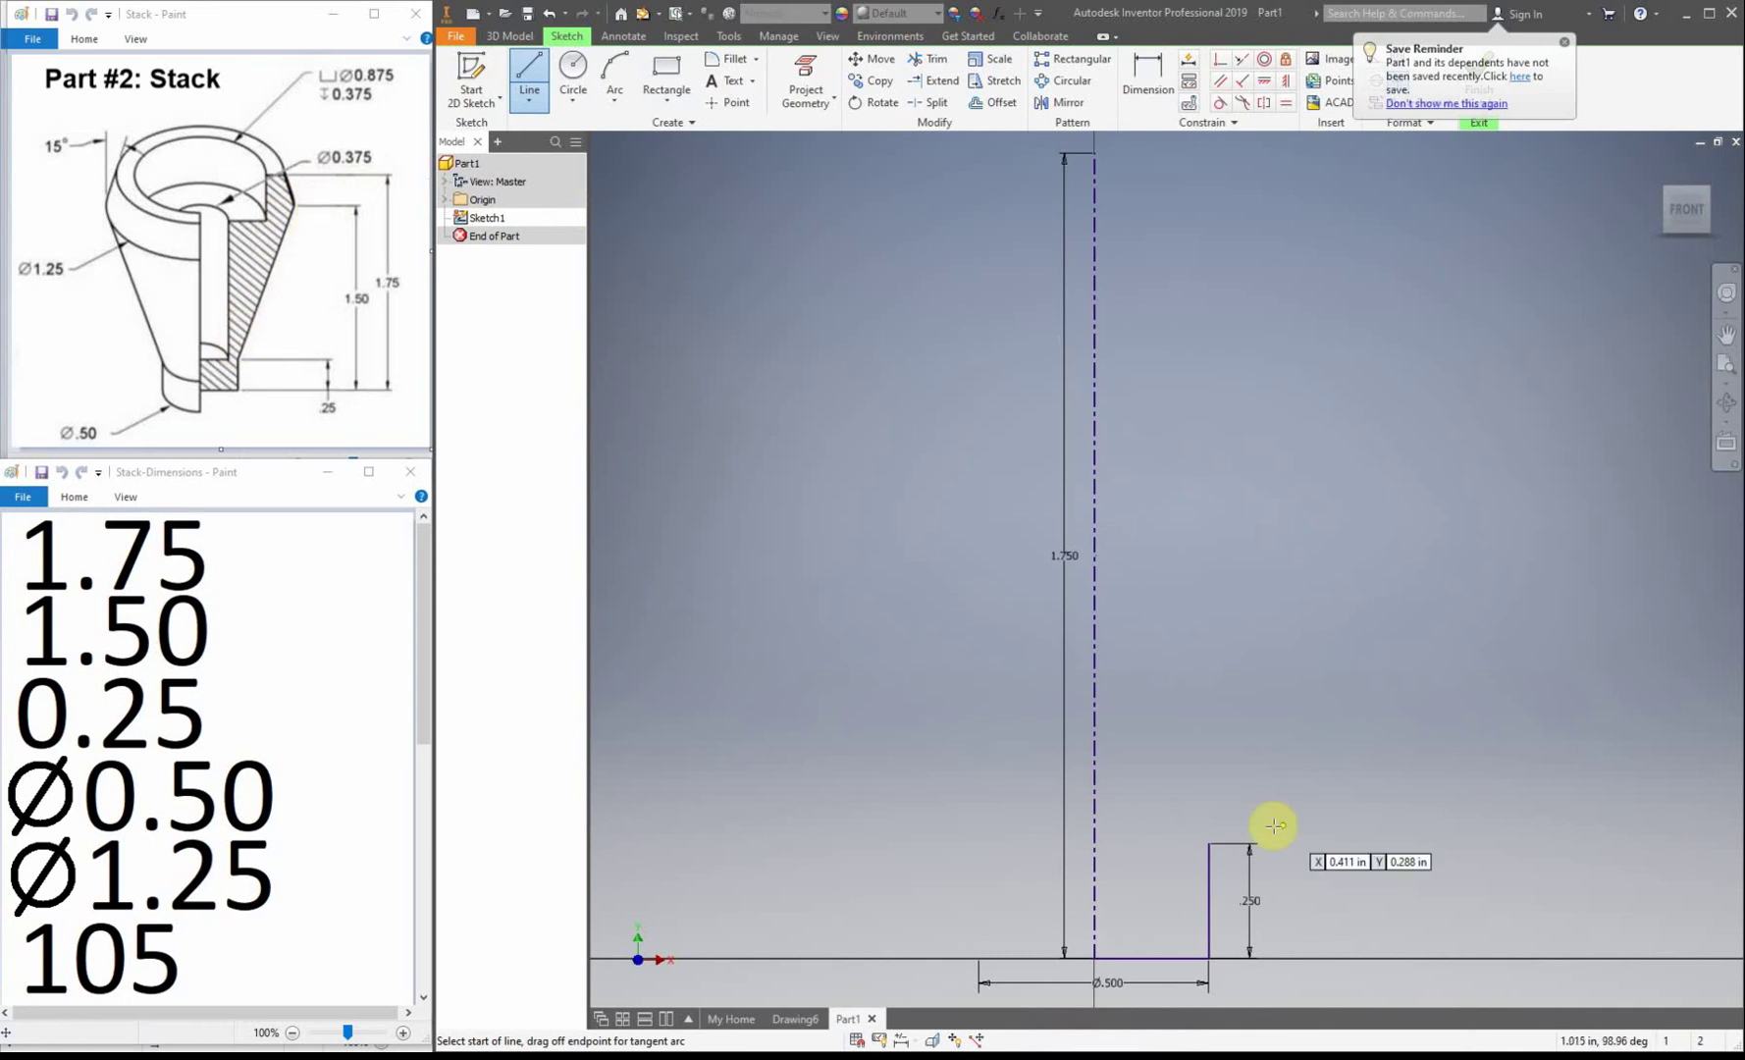
click(1207, 845)
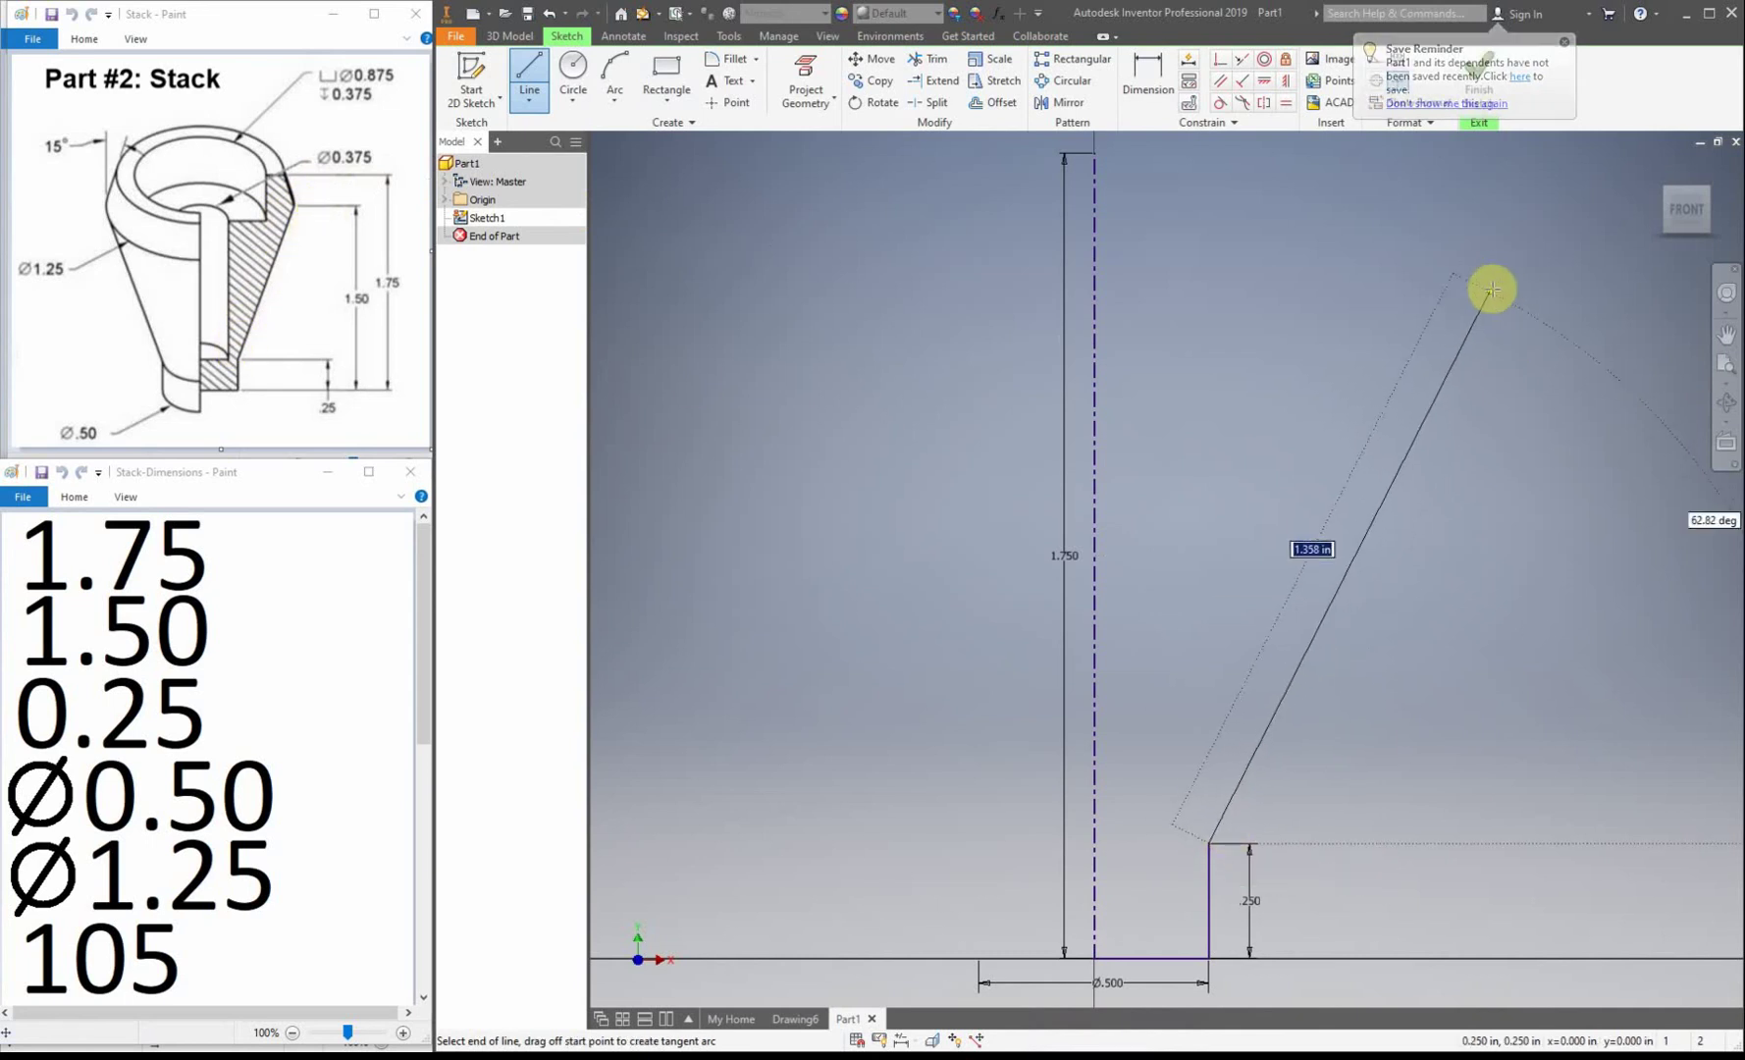
click(1485, 361)
right_click(850, 436)
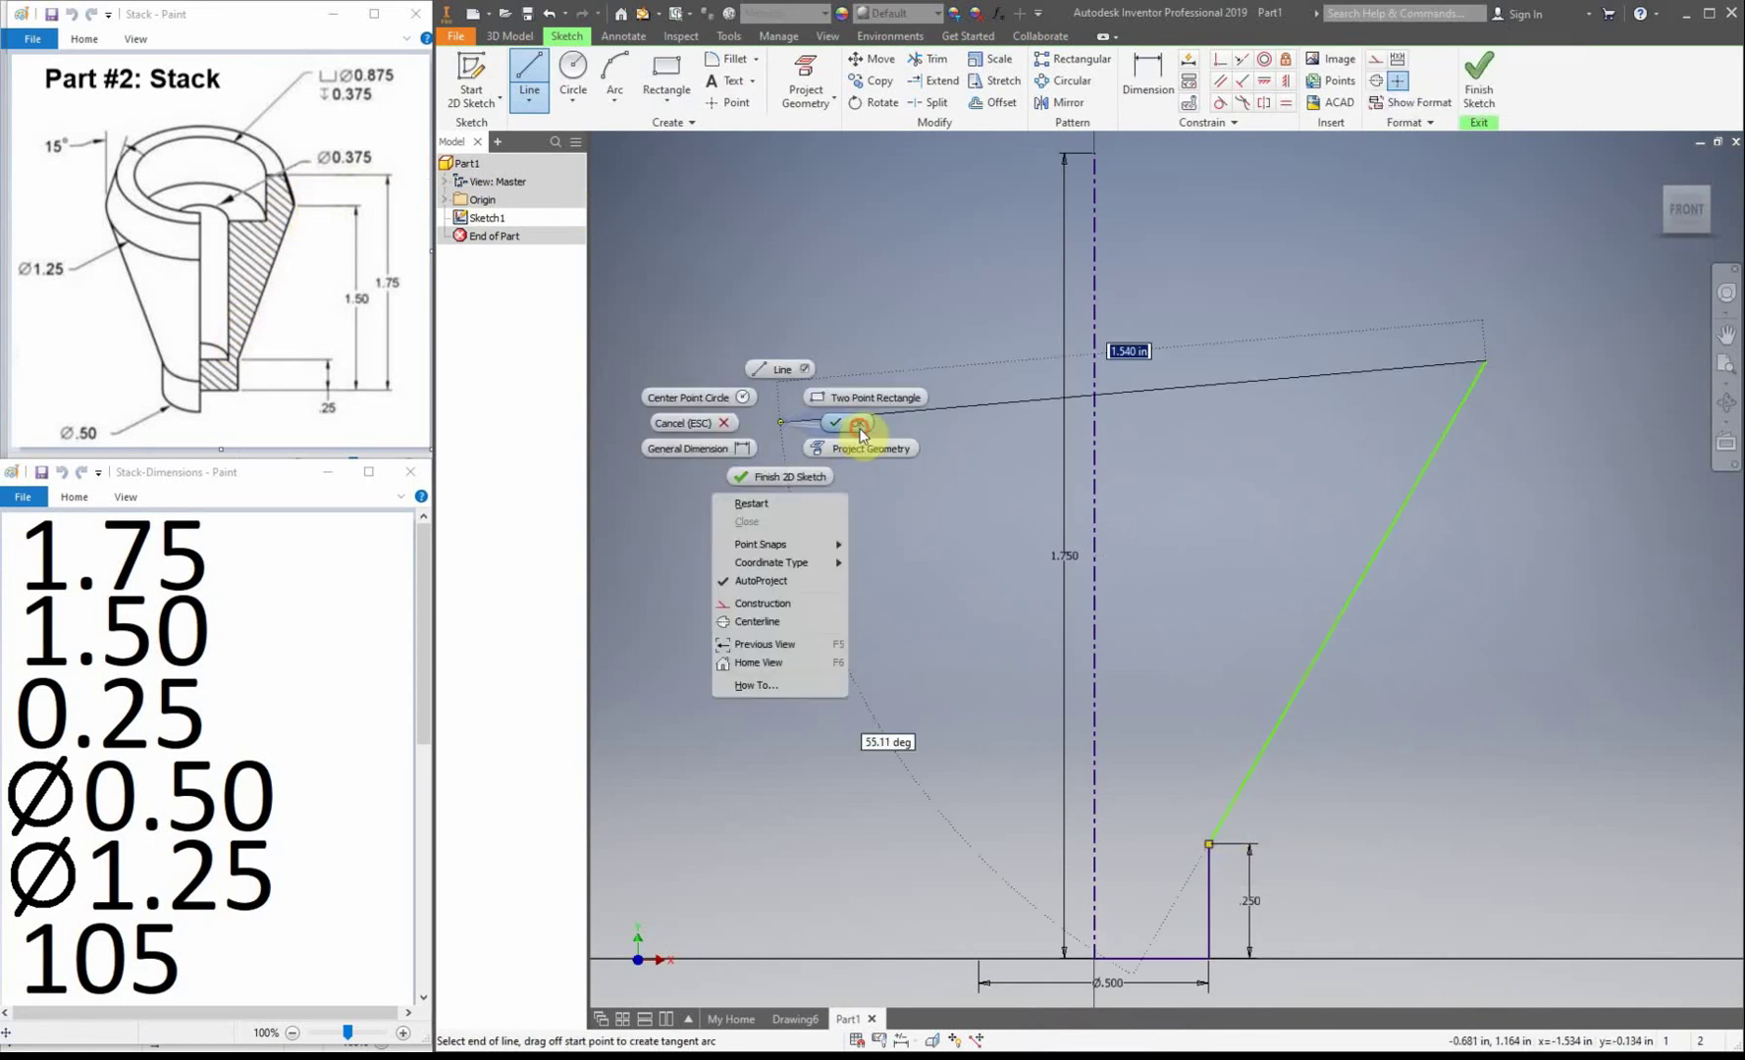
click(706, 435)
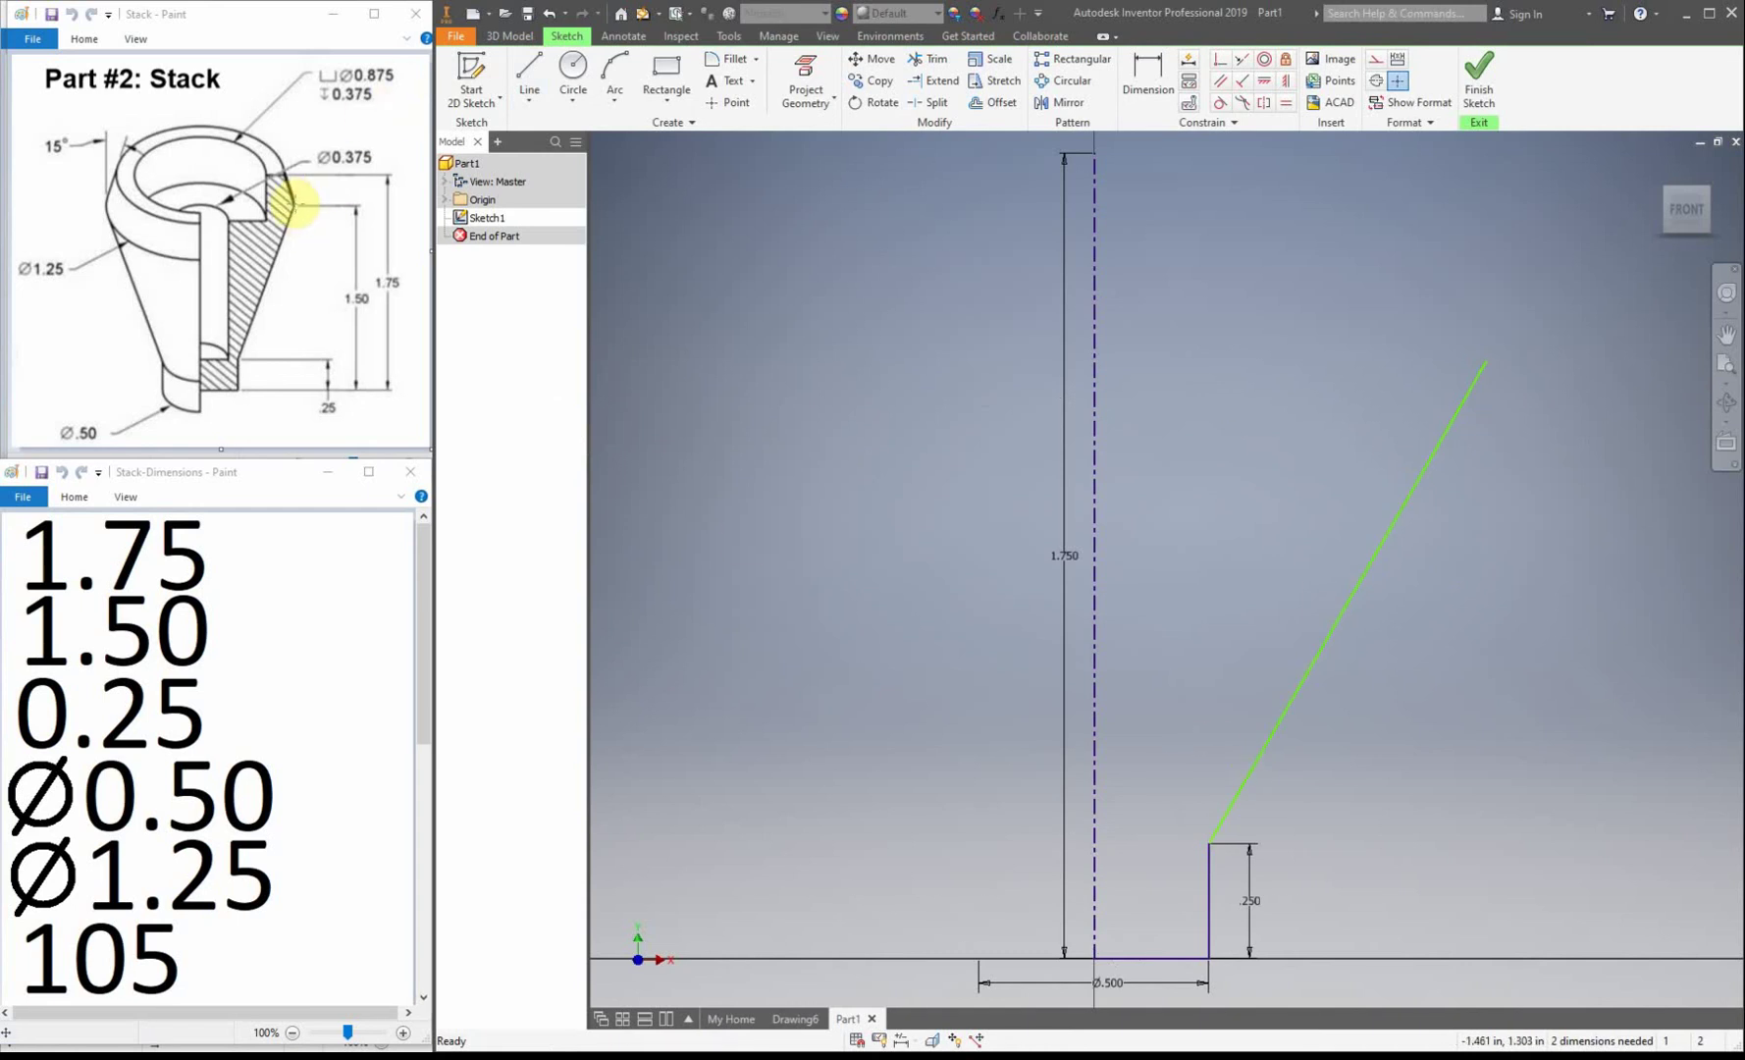
Dimension the height from the base line to the slanted line's upper endpoint as 1.50 in.
click(1147, 78)
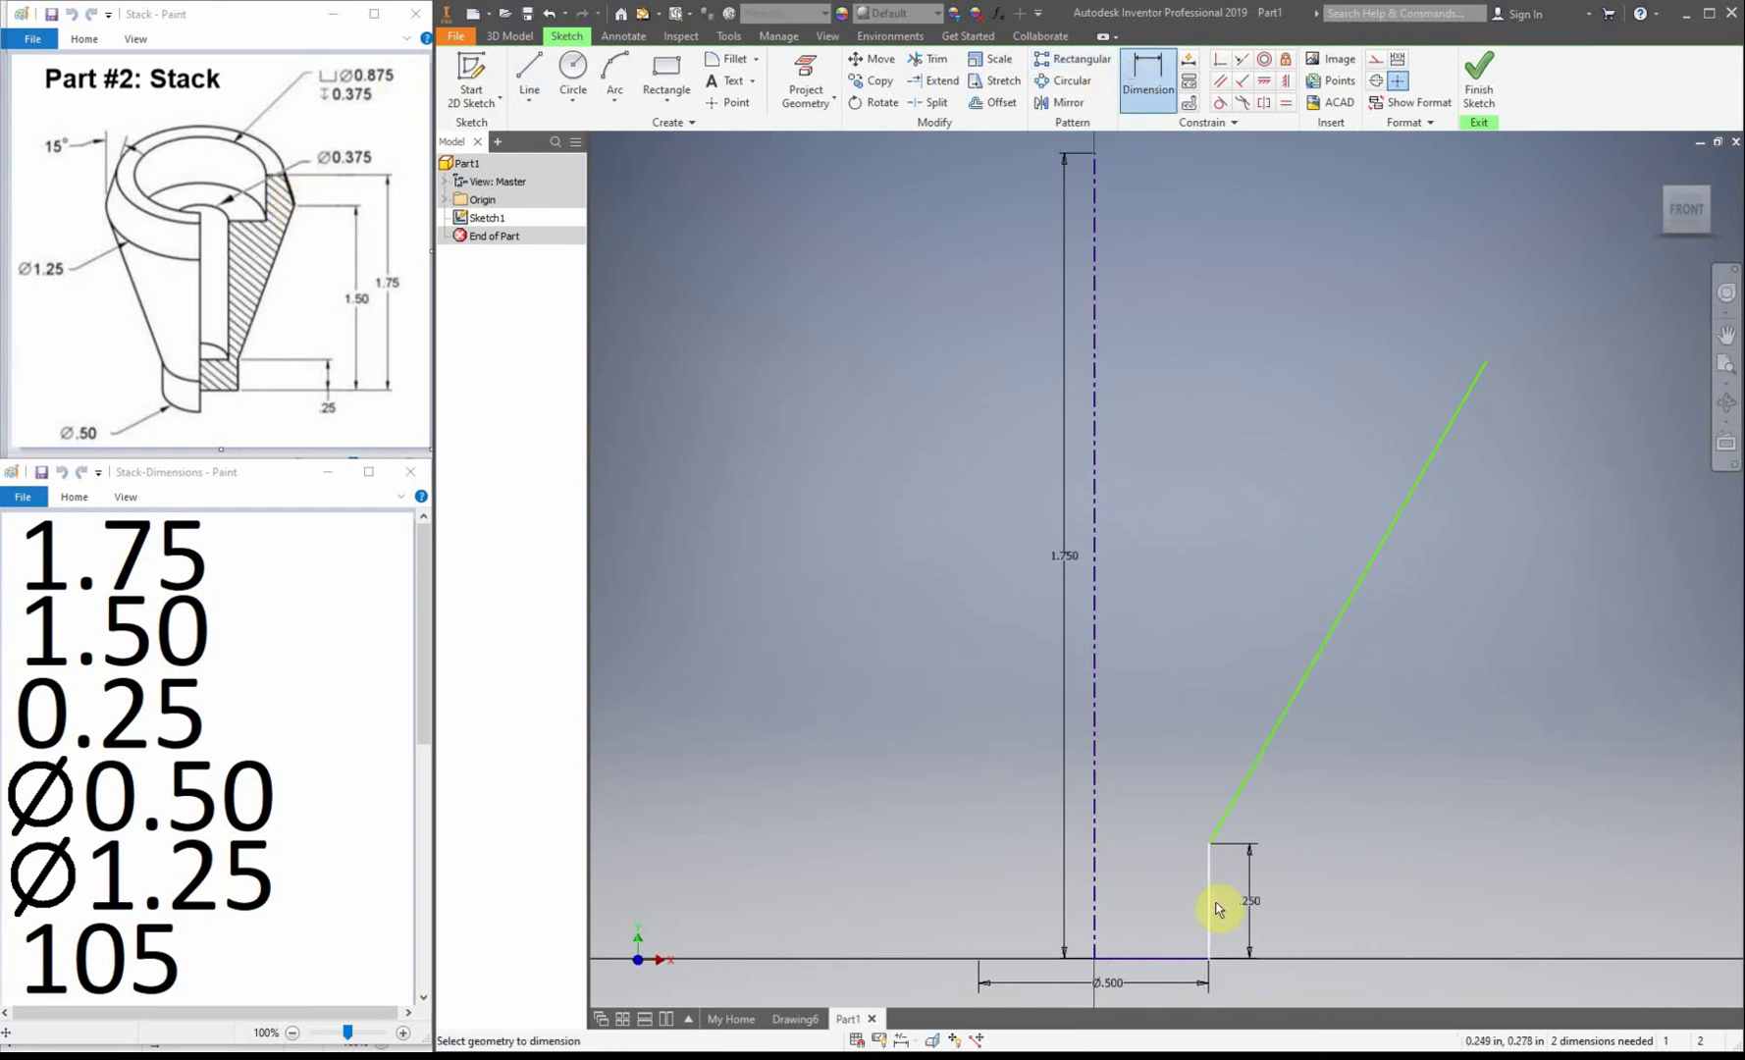
click(1486, 361)
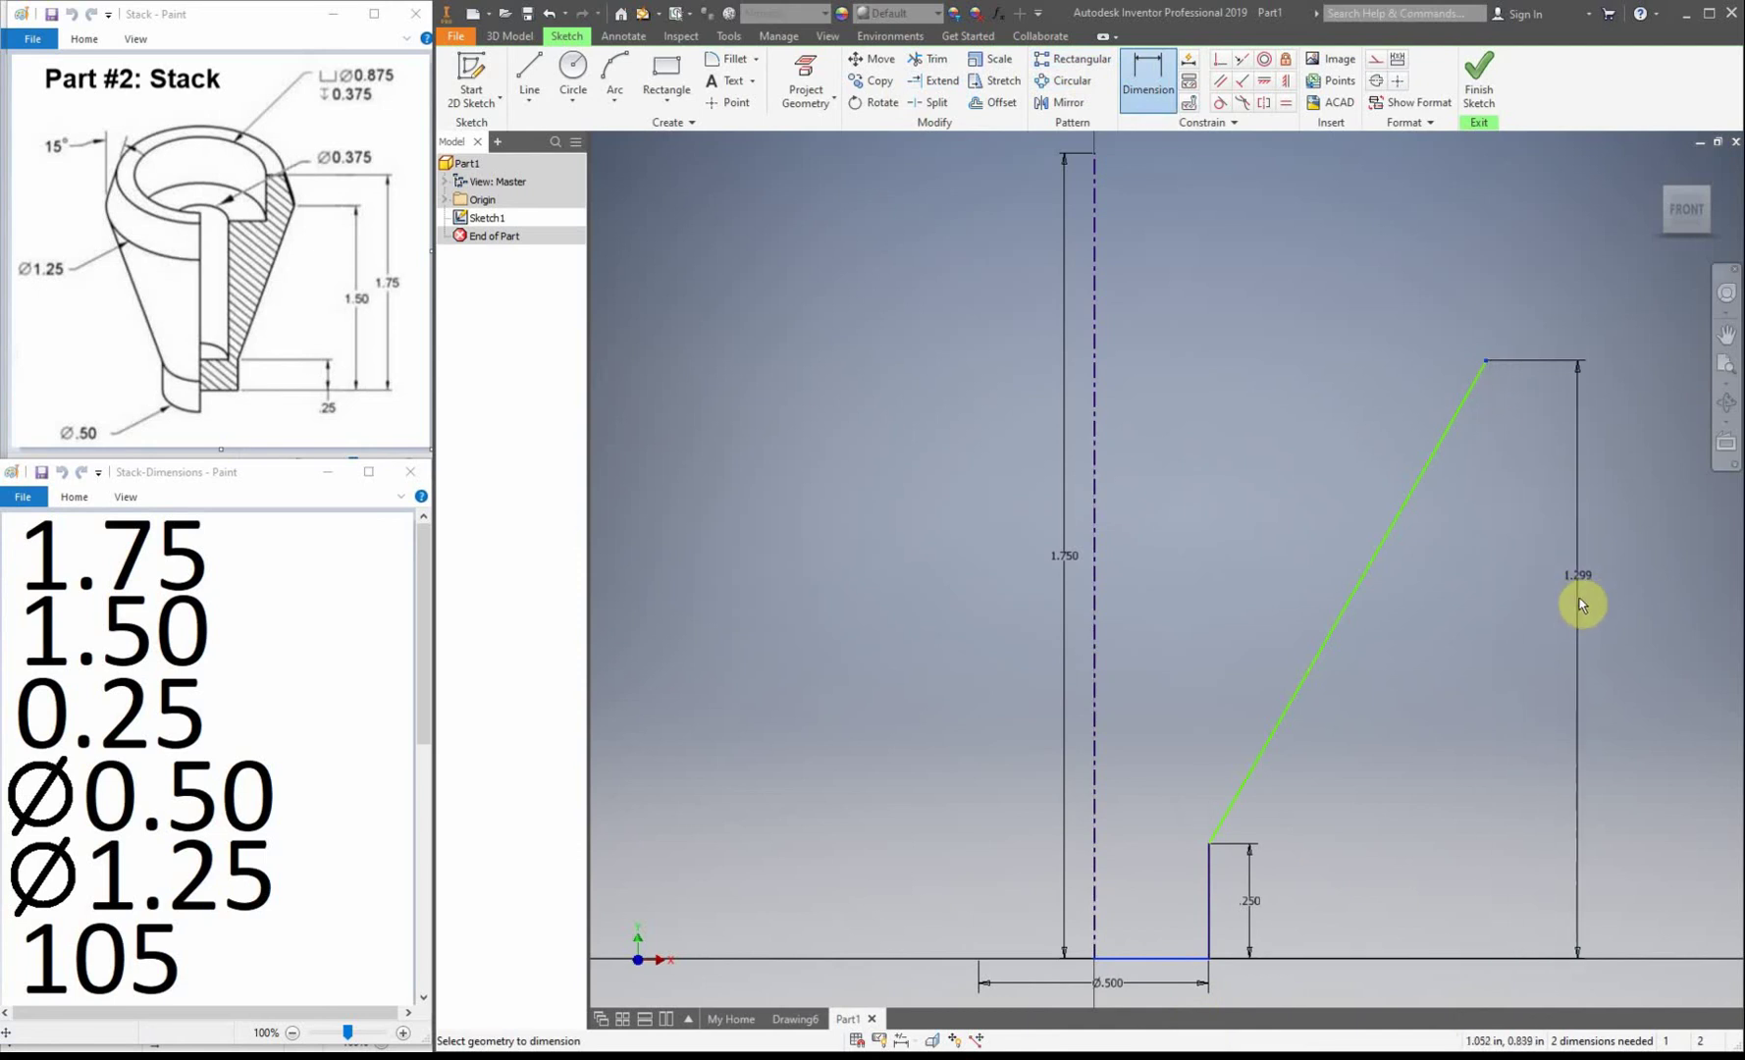
click(1531, 687)
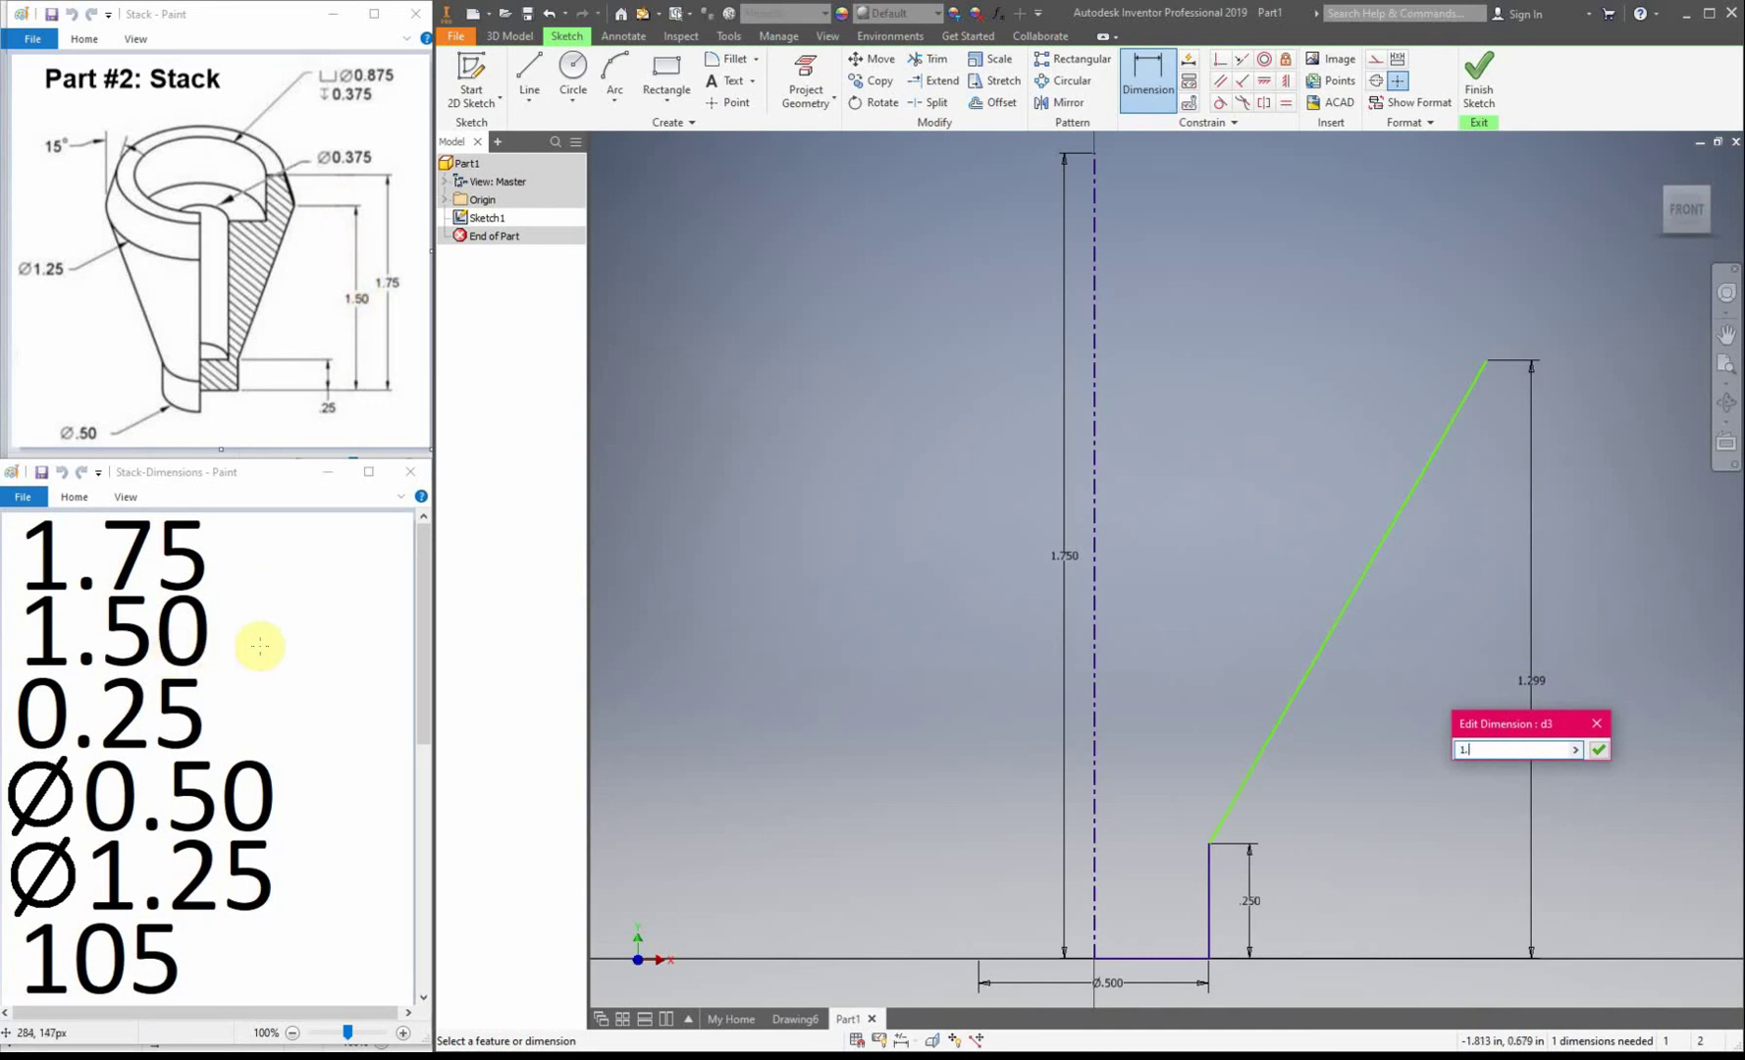
key(Return)
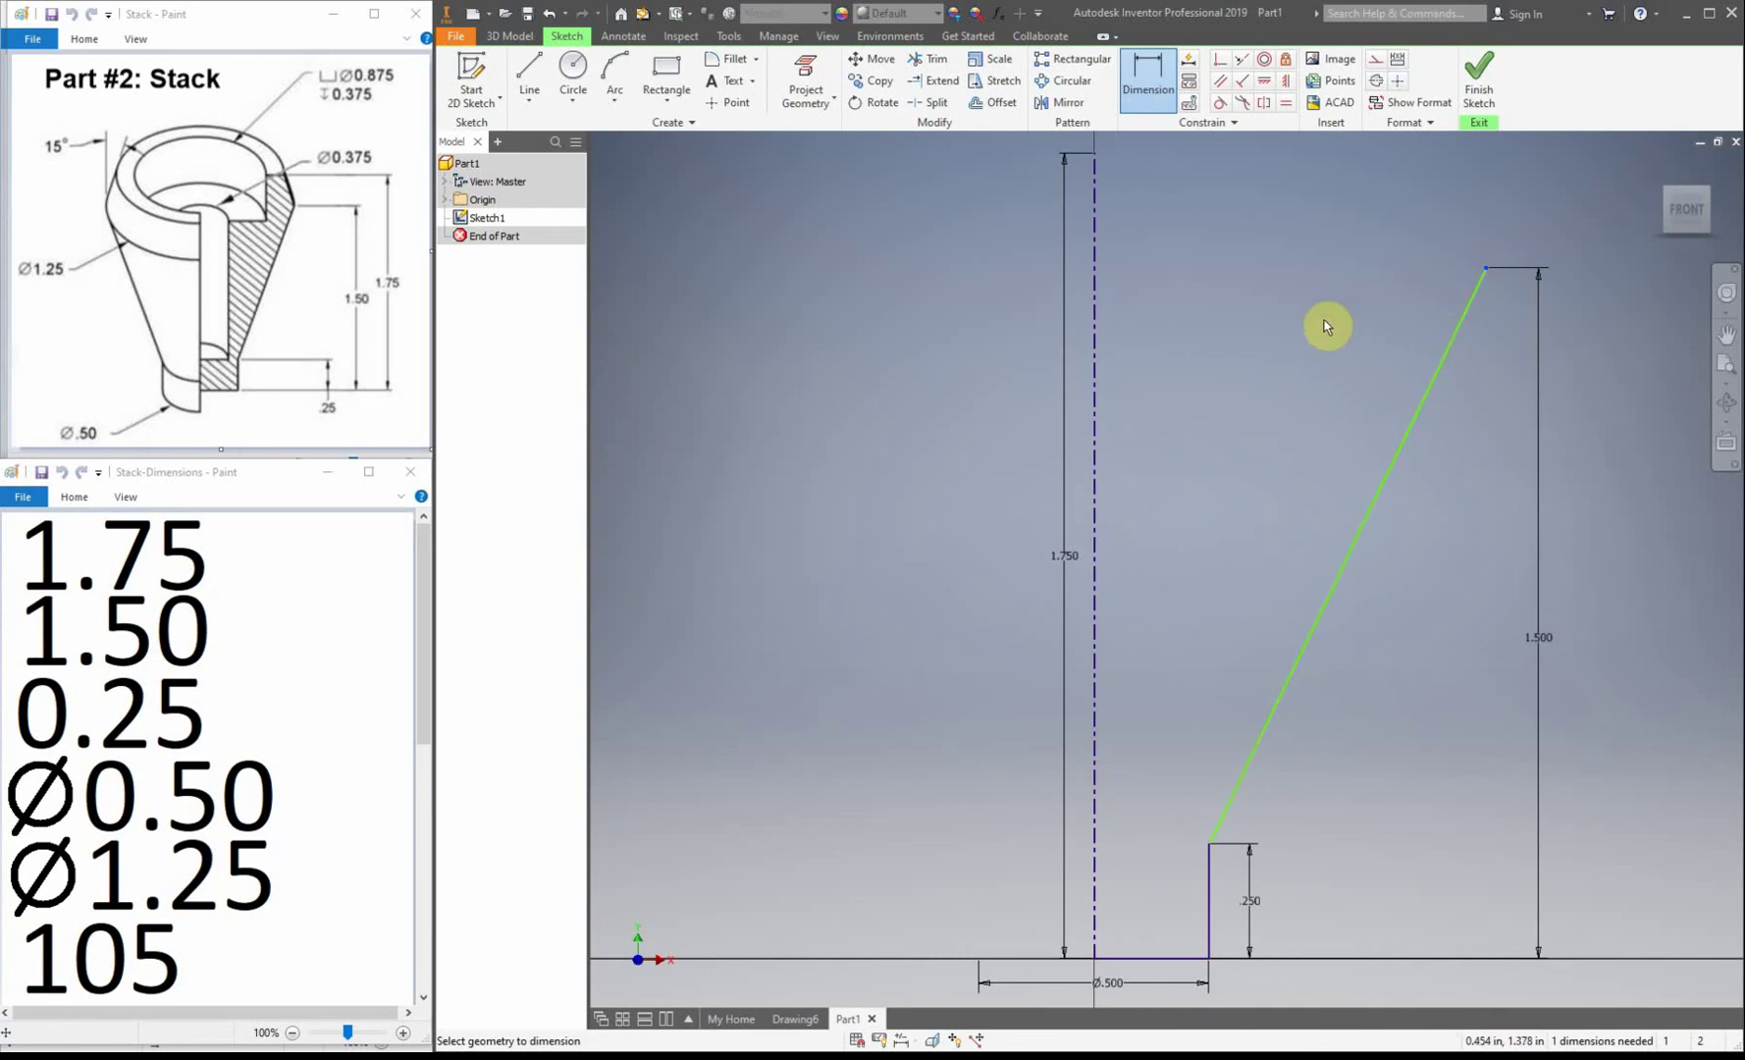
Dimension the slanted line's upper endpoint from the centerline as a 1.25 in diameter.
click(1096, 300)
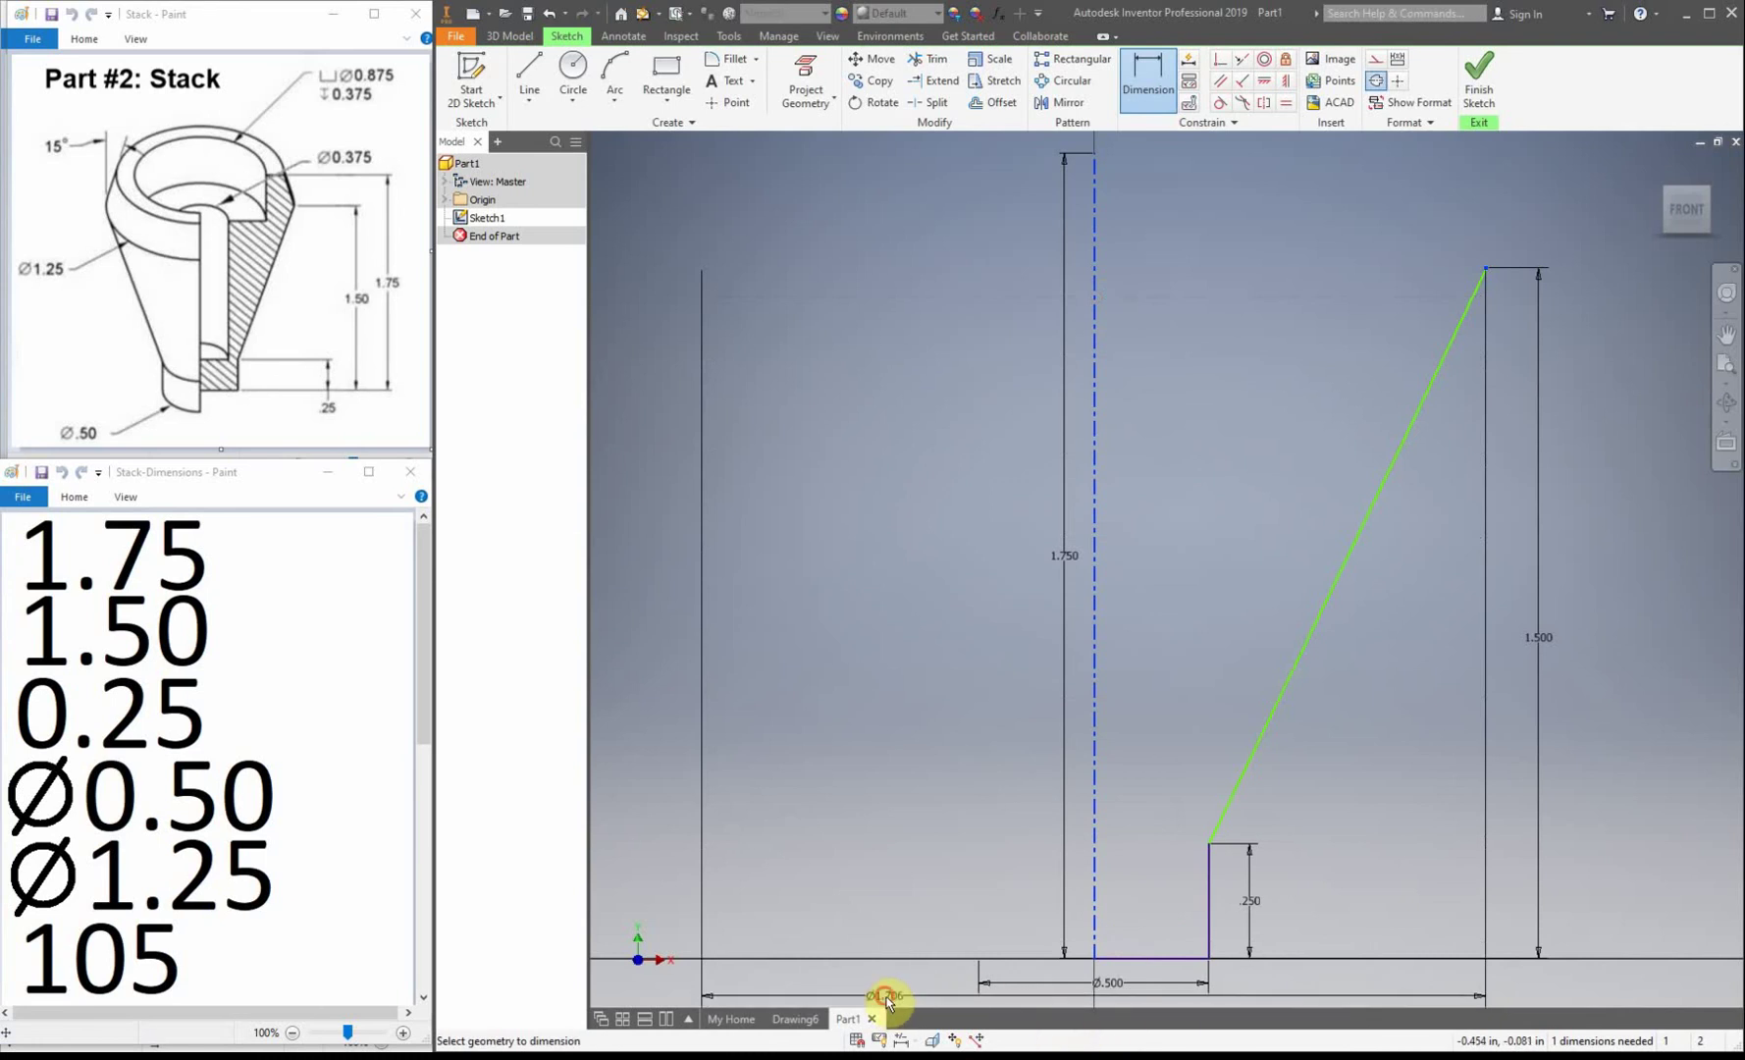
click(888, 996)
drag(926, 1017, 934, 927)
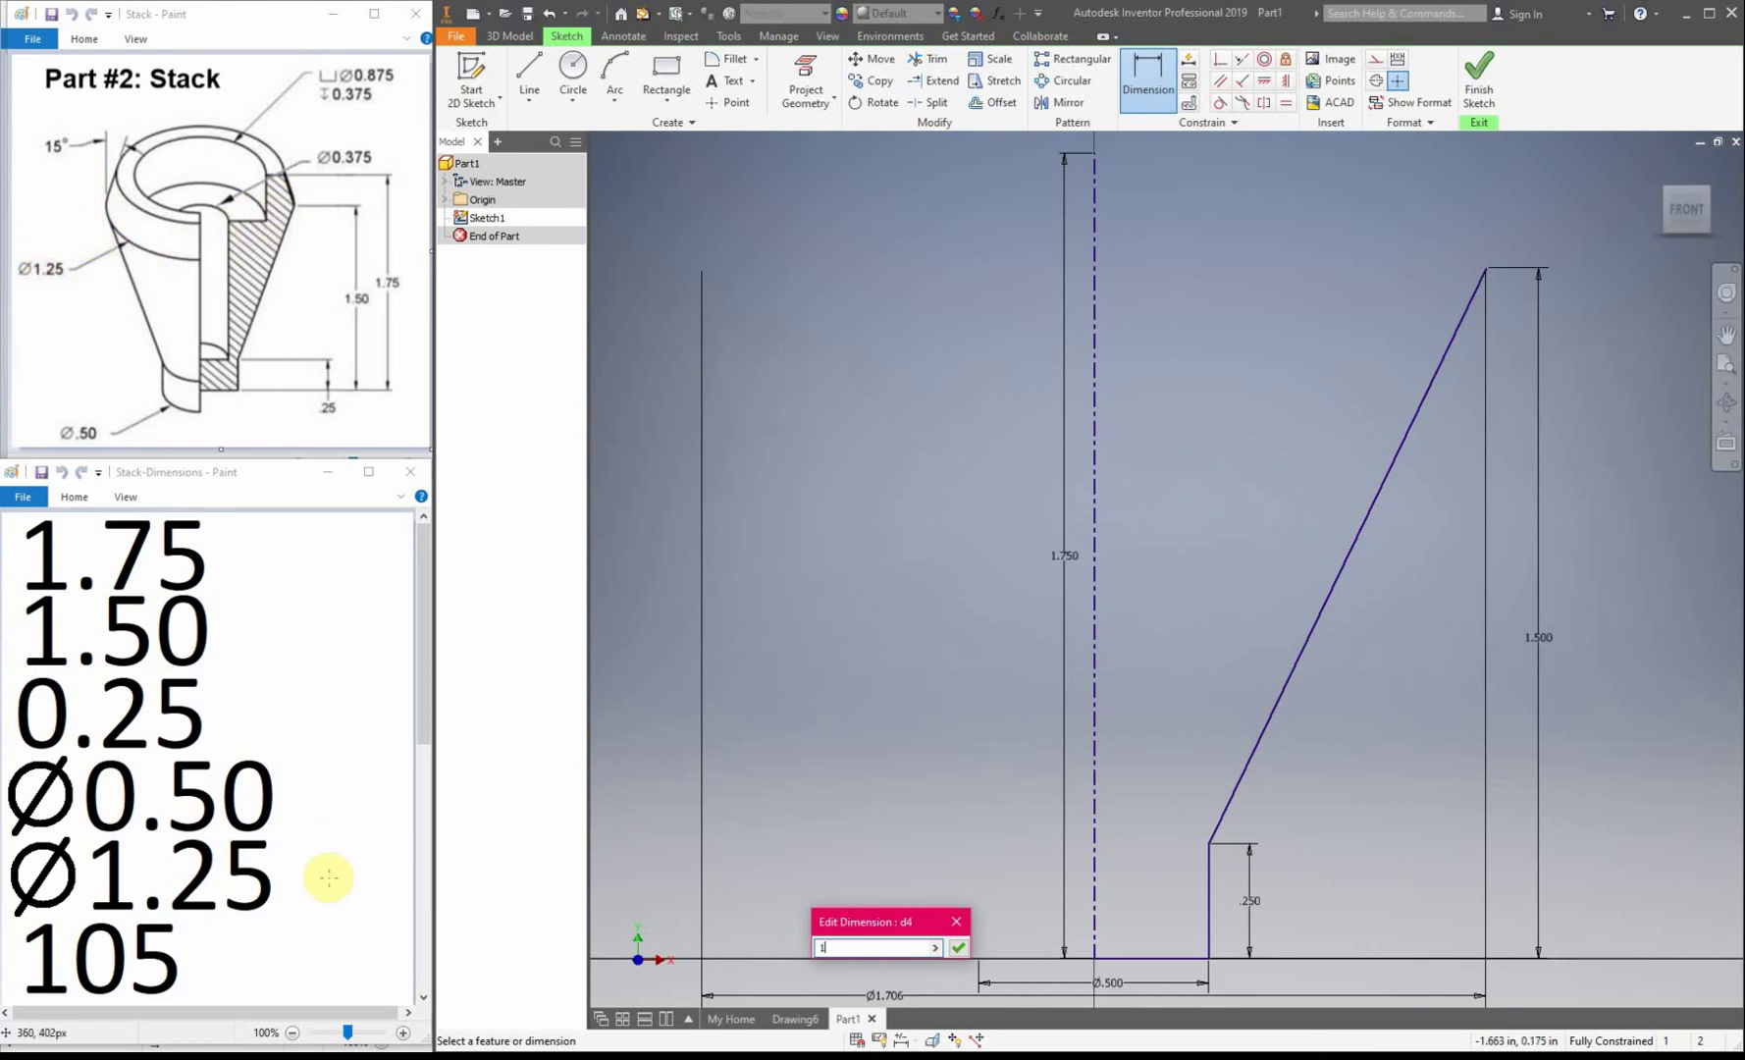
key(Return)
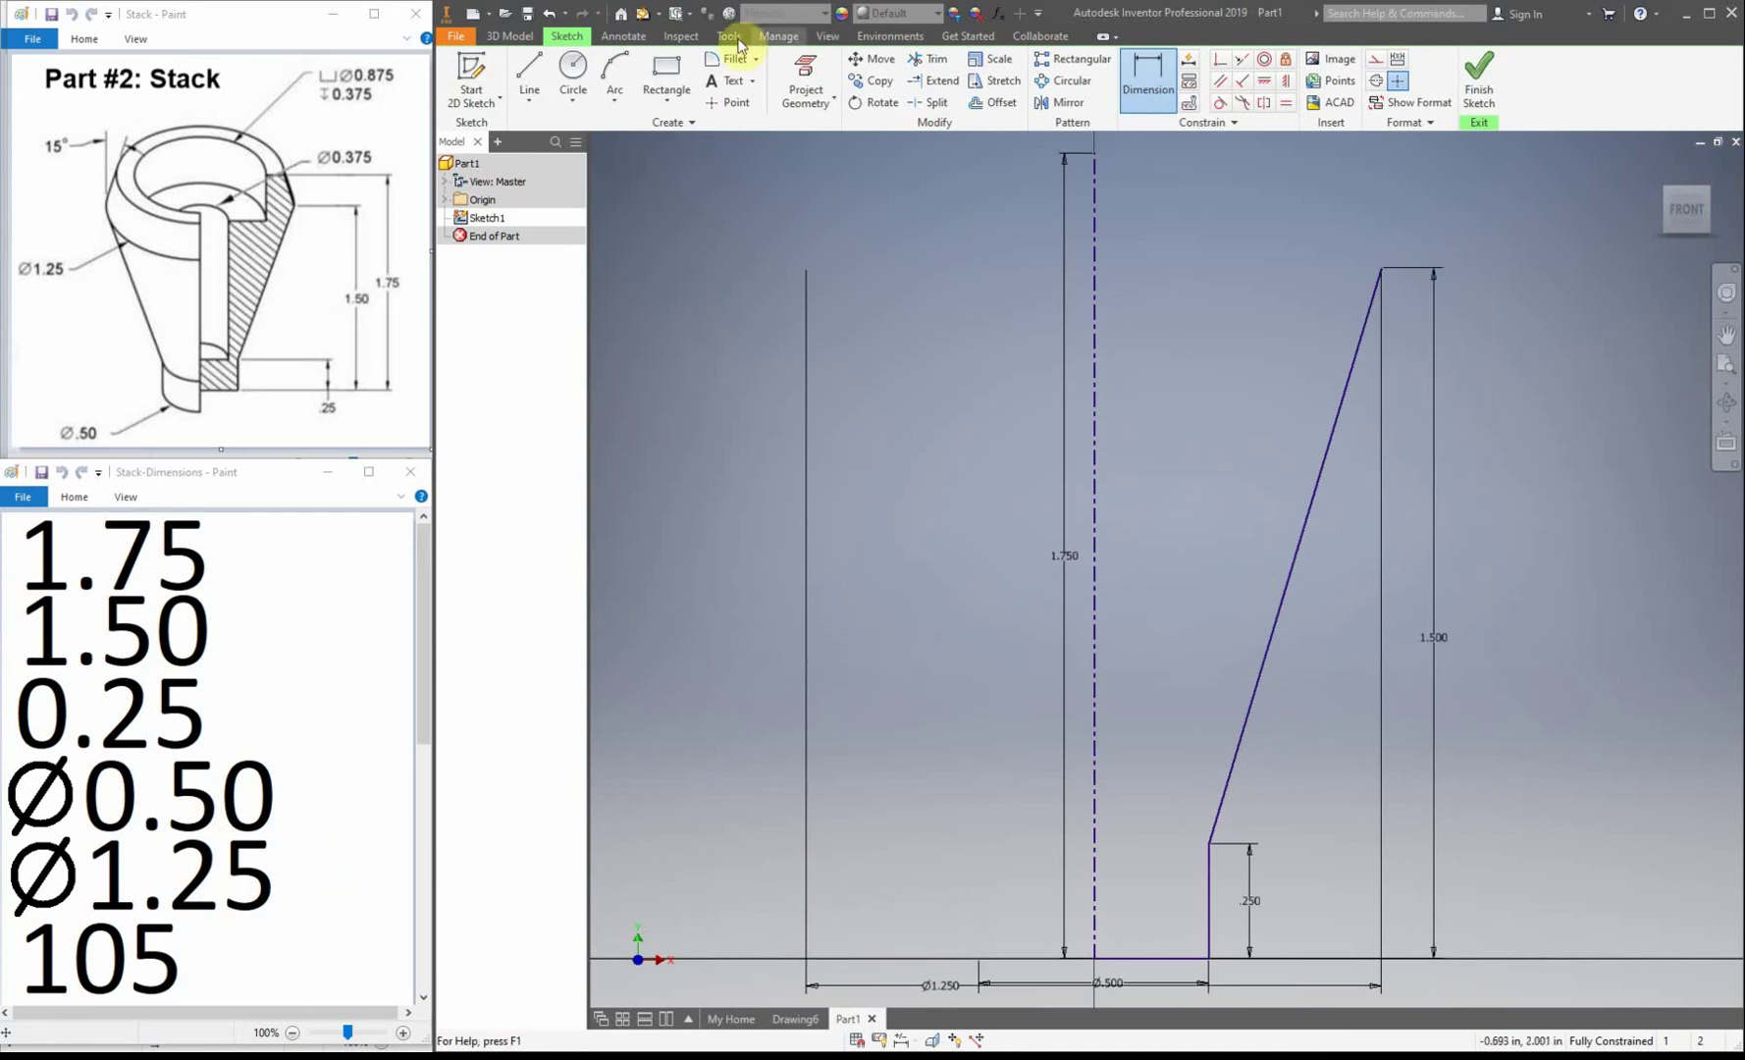
Draw a horizontal line about 0.4 in long from the centerline's top, then connect it to the slanted line's upper endpoint.
click(530, 71)
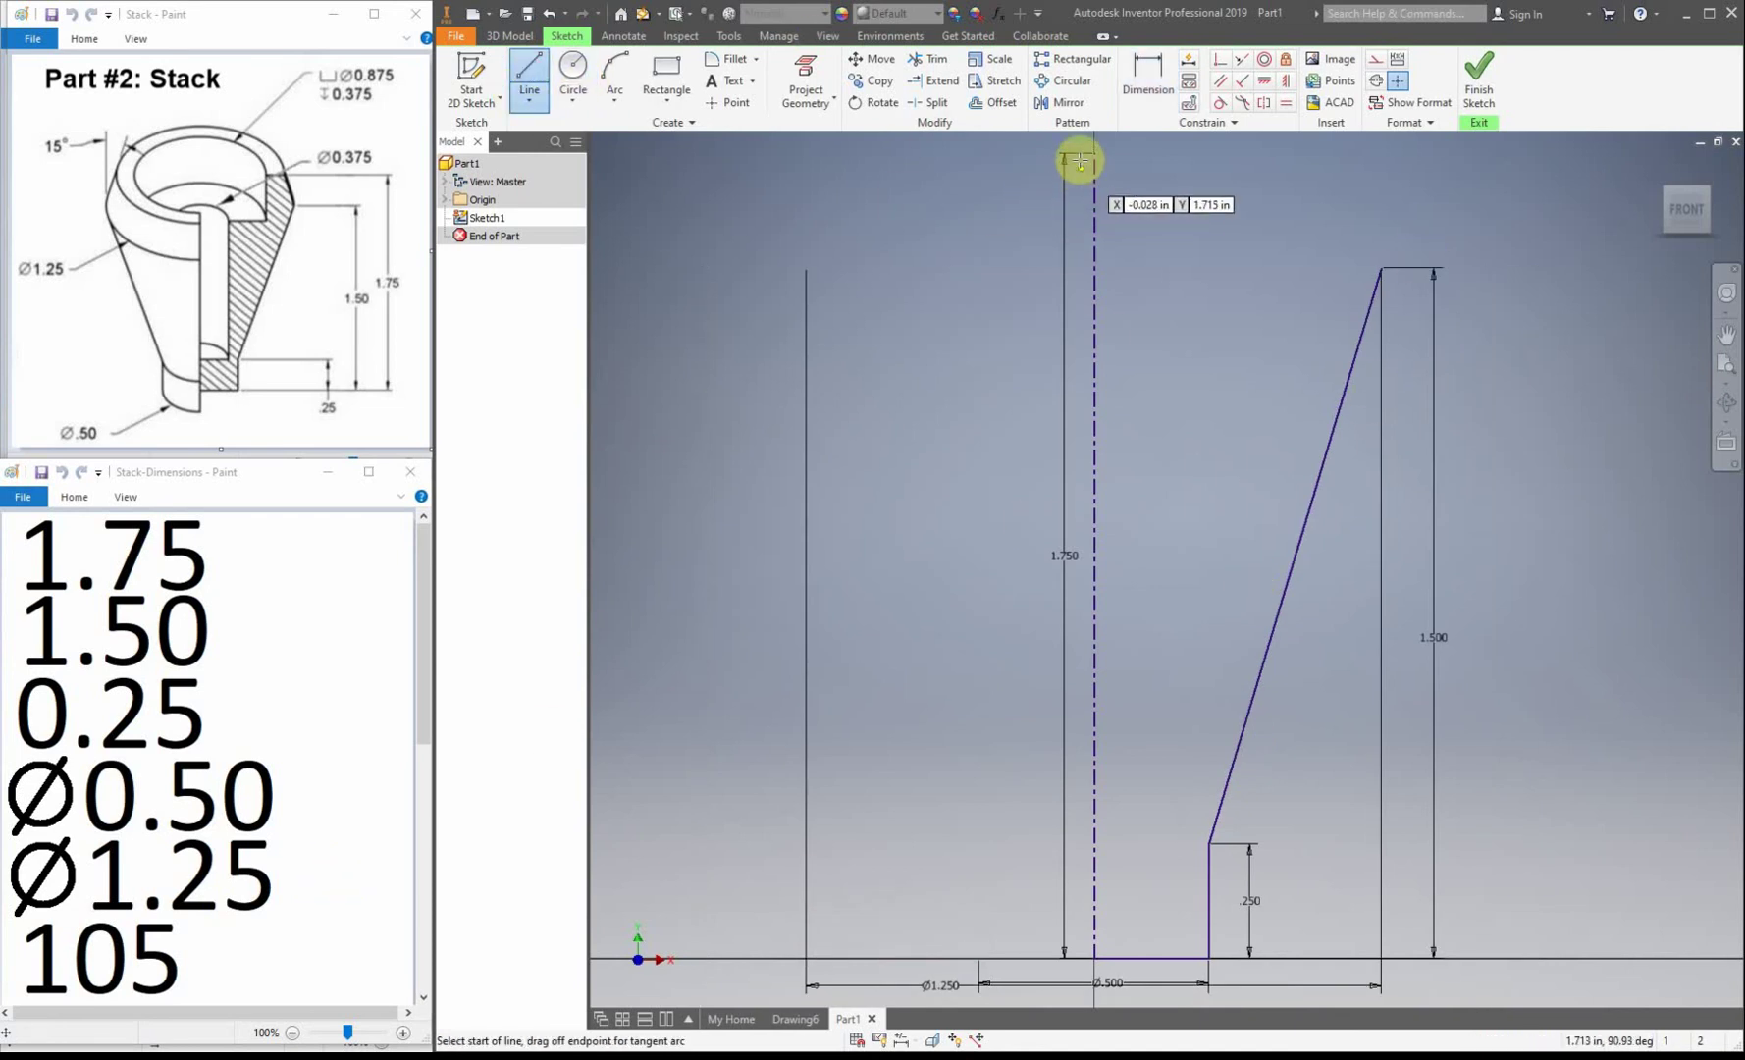
click(1094, 152)
click(1276, 152)
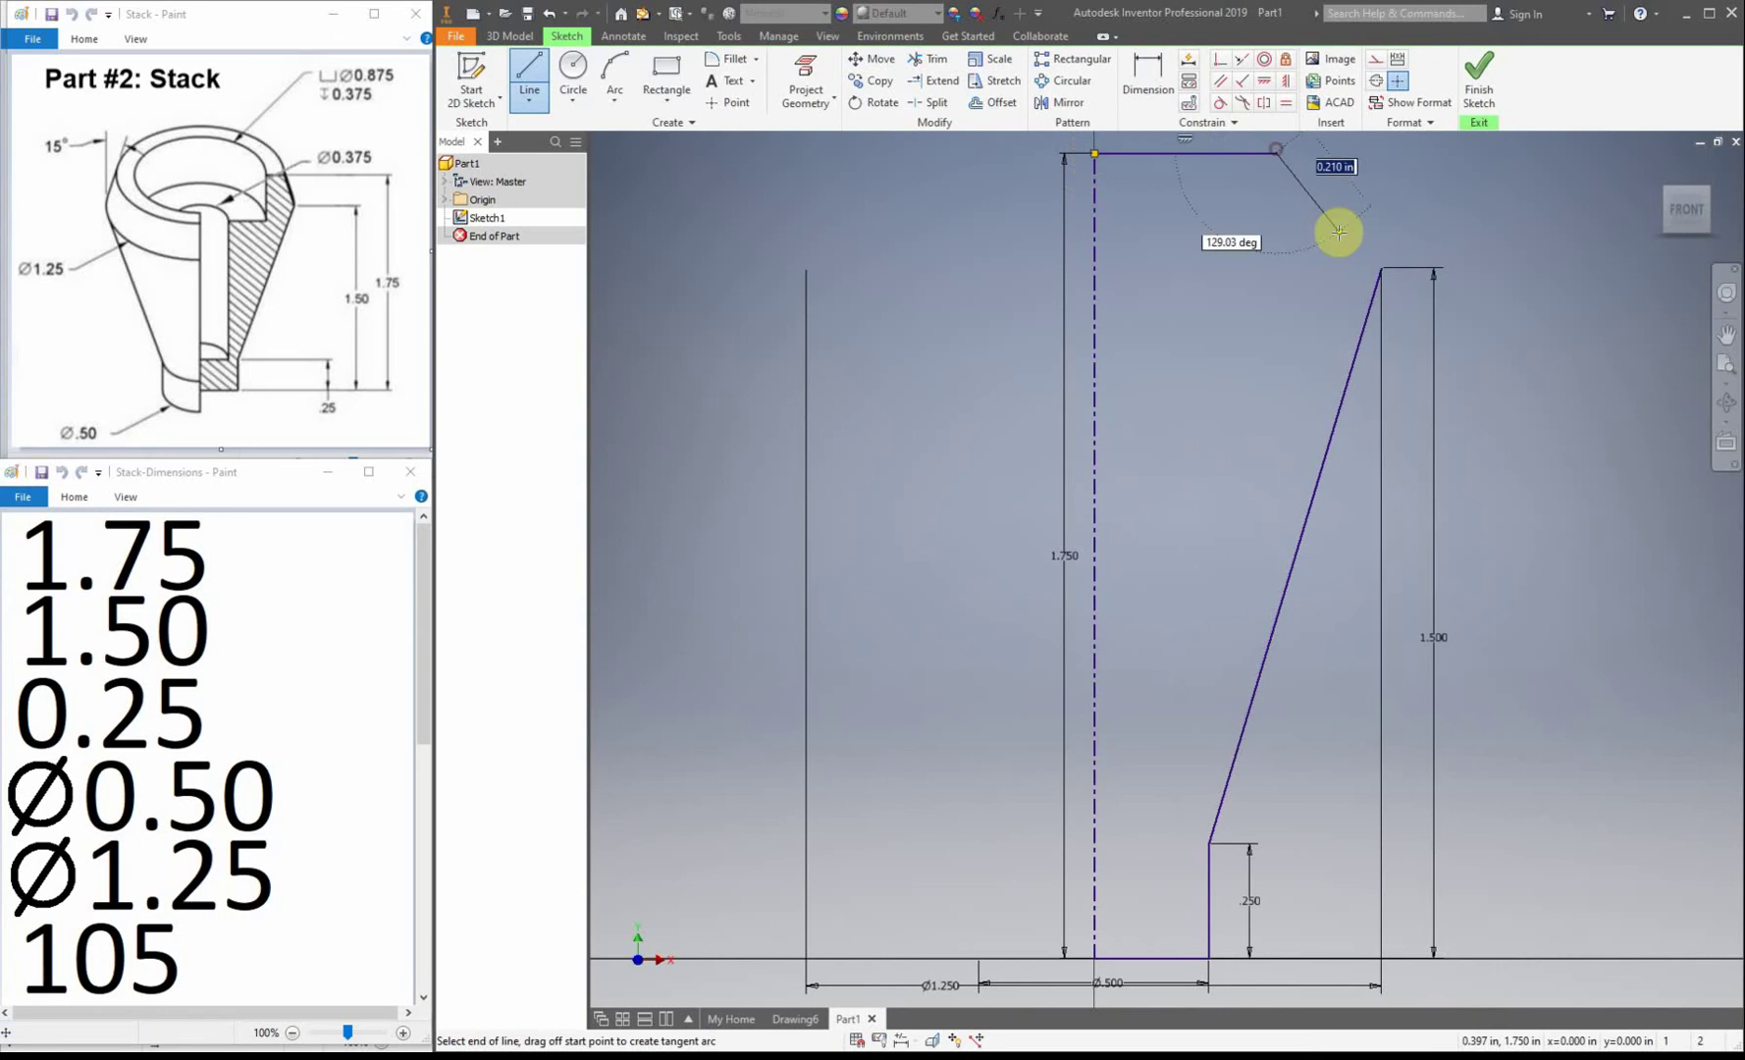
click(1381, 268)
right_click(1222, 241)
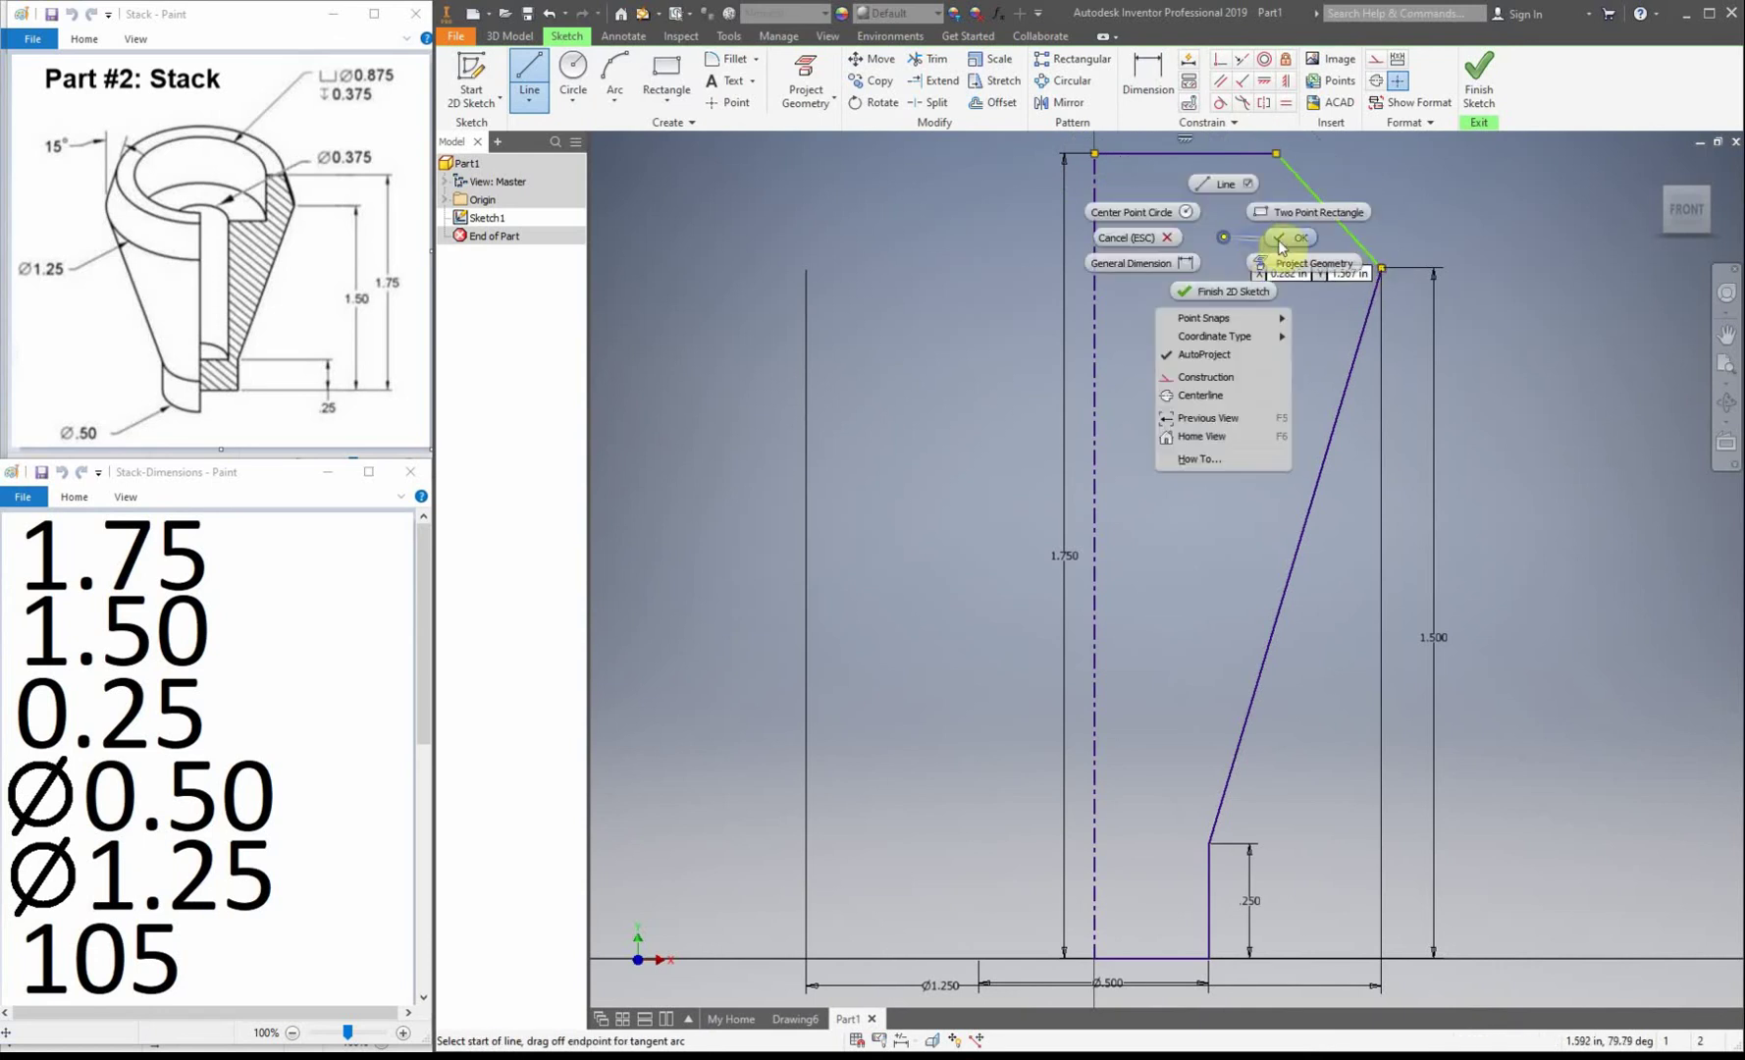
click(1286, 255)
Dimension the angle between the top horizontal line and the short slanted rim line as 105 degrees.
click(1147, 88)
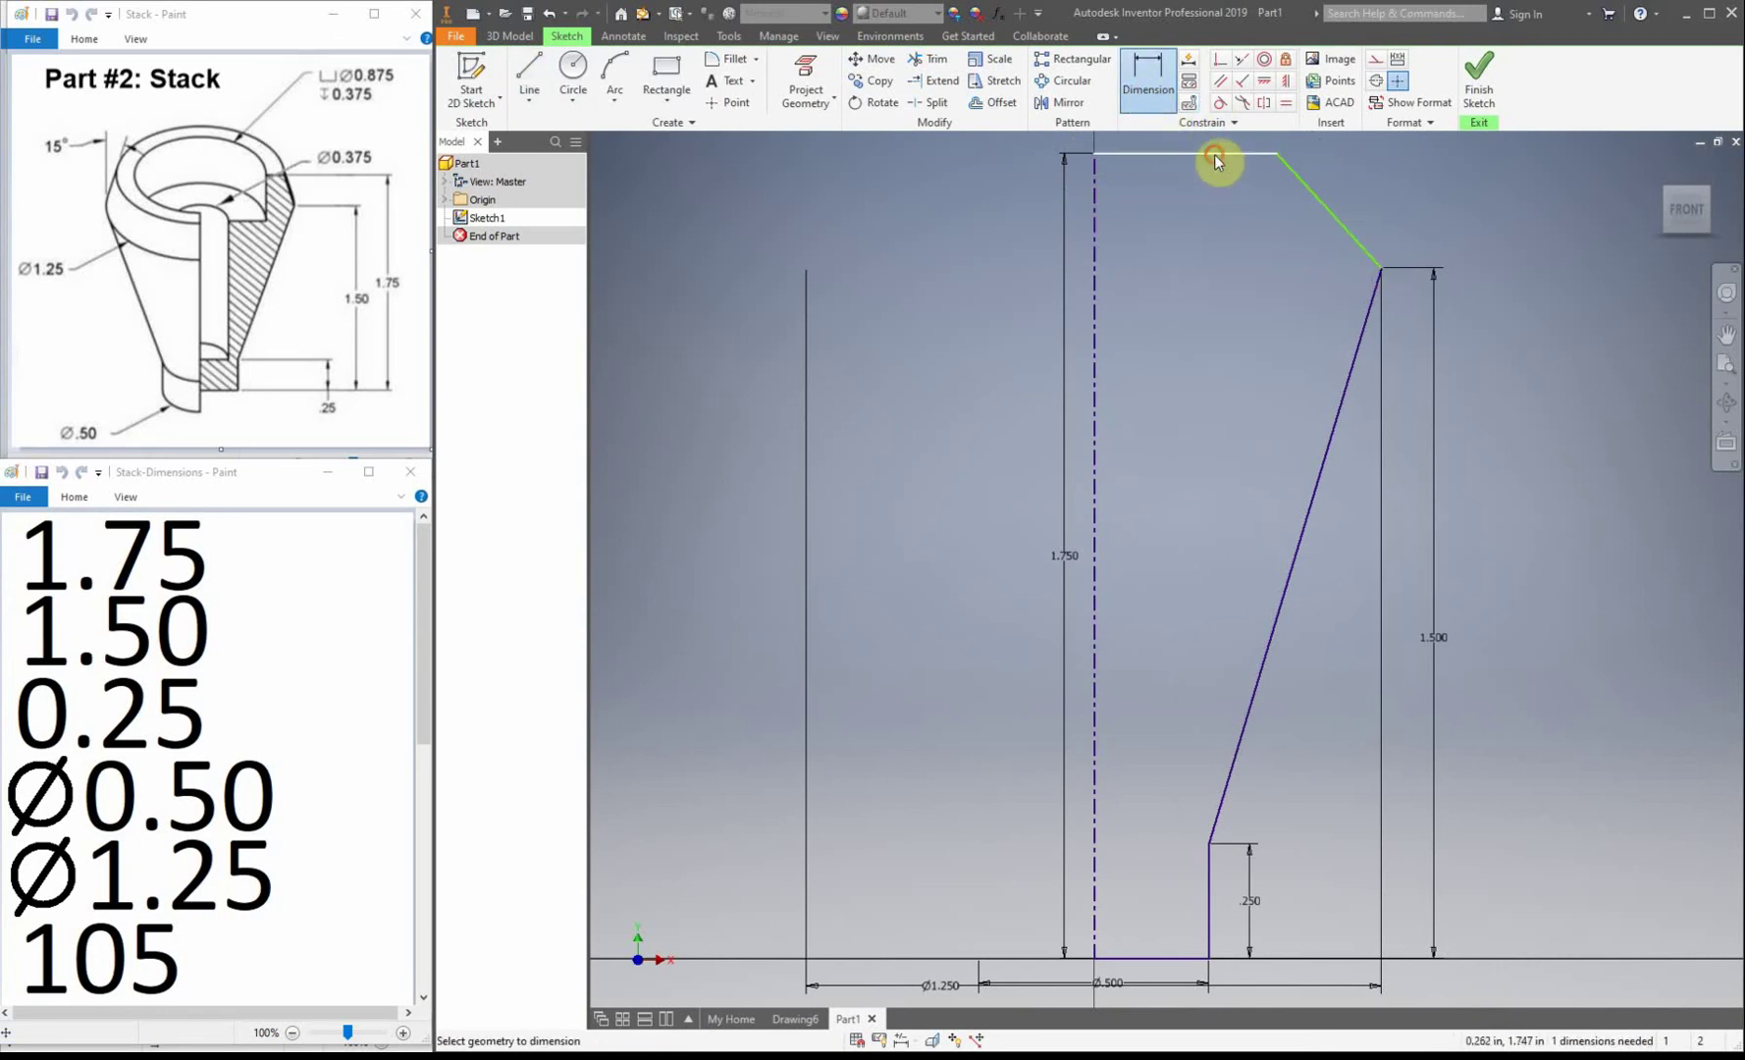
click(1310, 194)
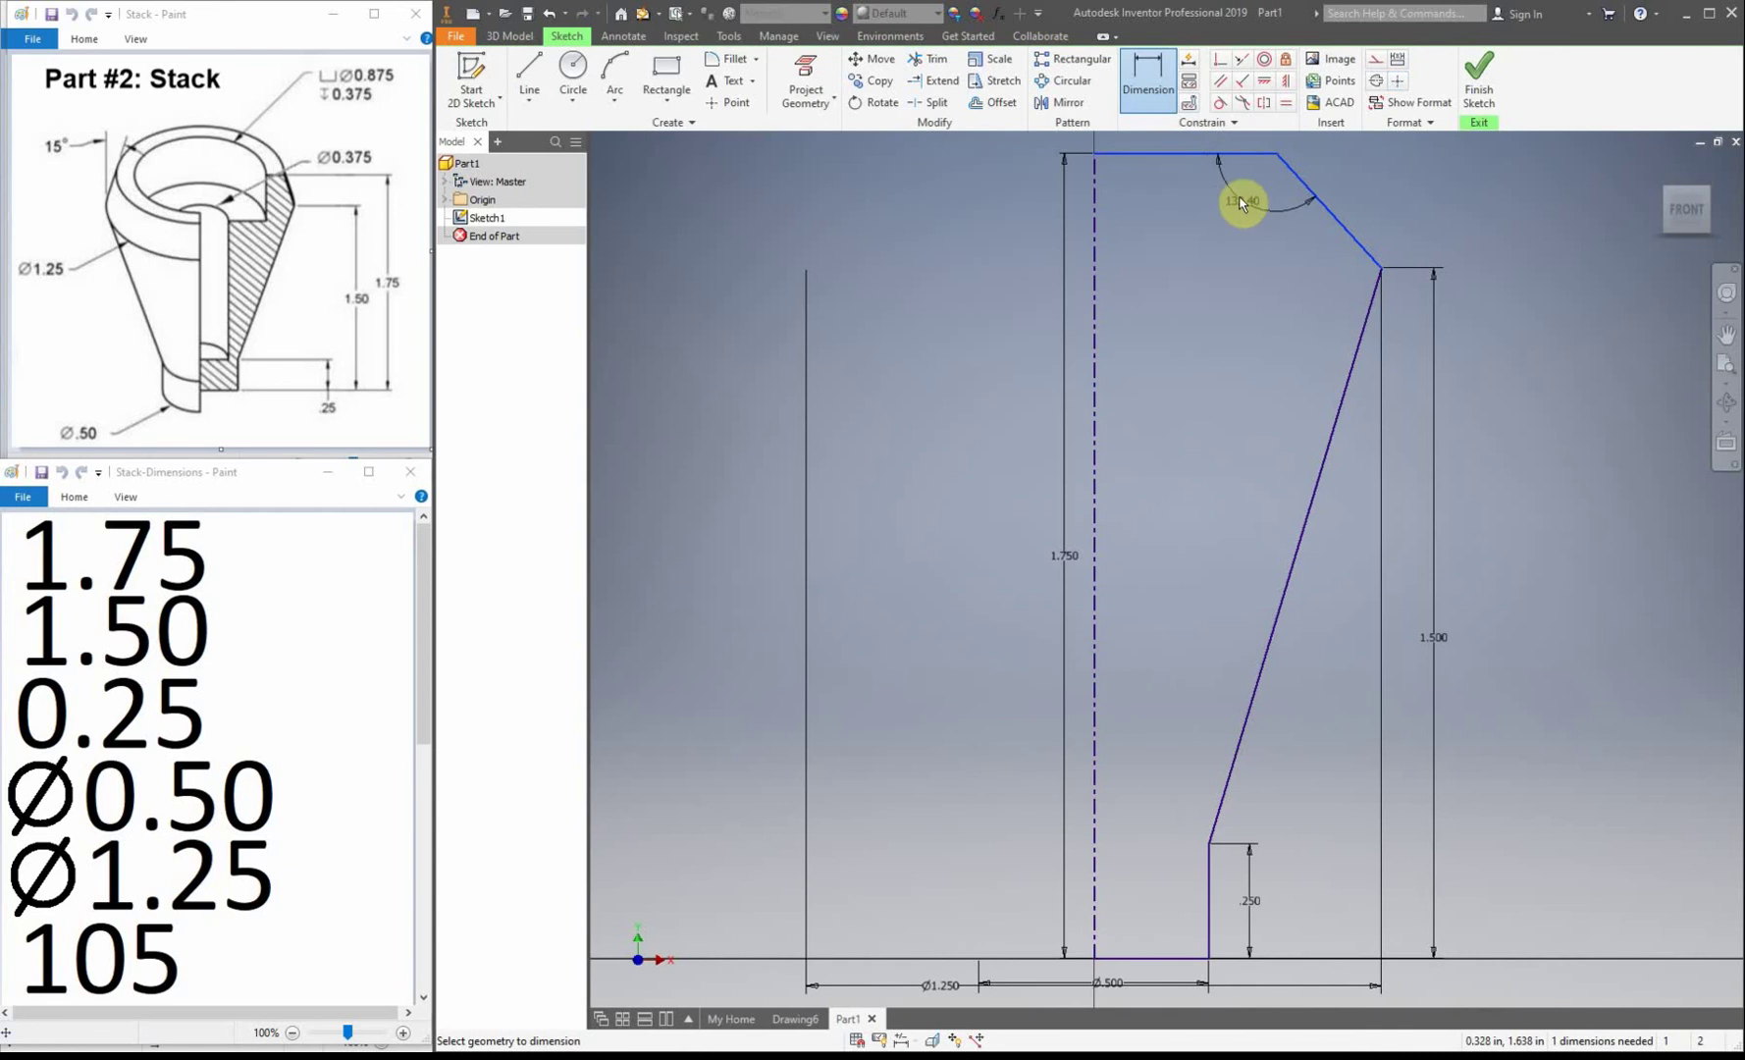
click(1252, 214)
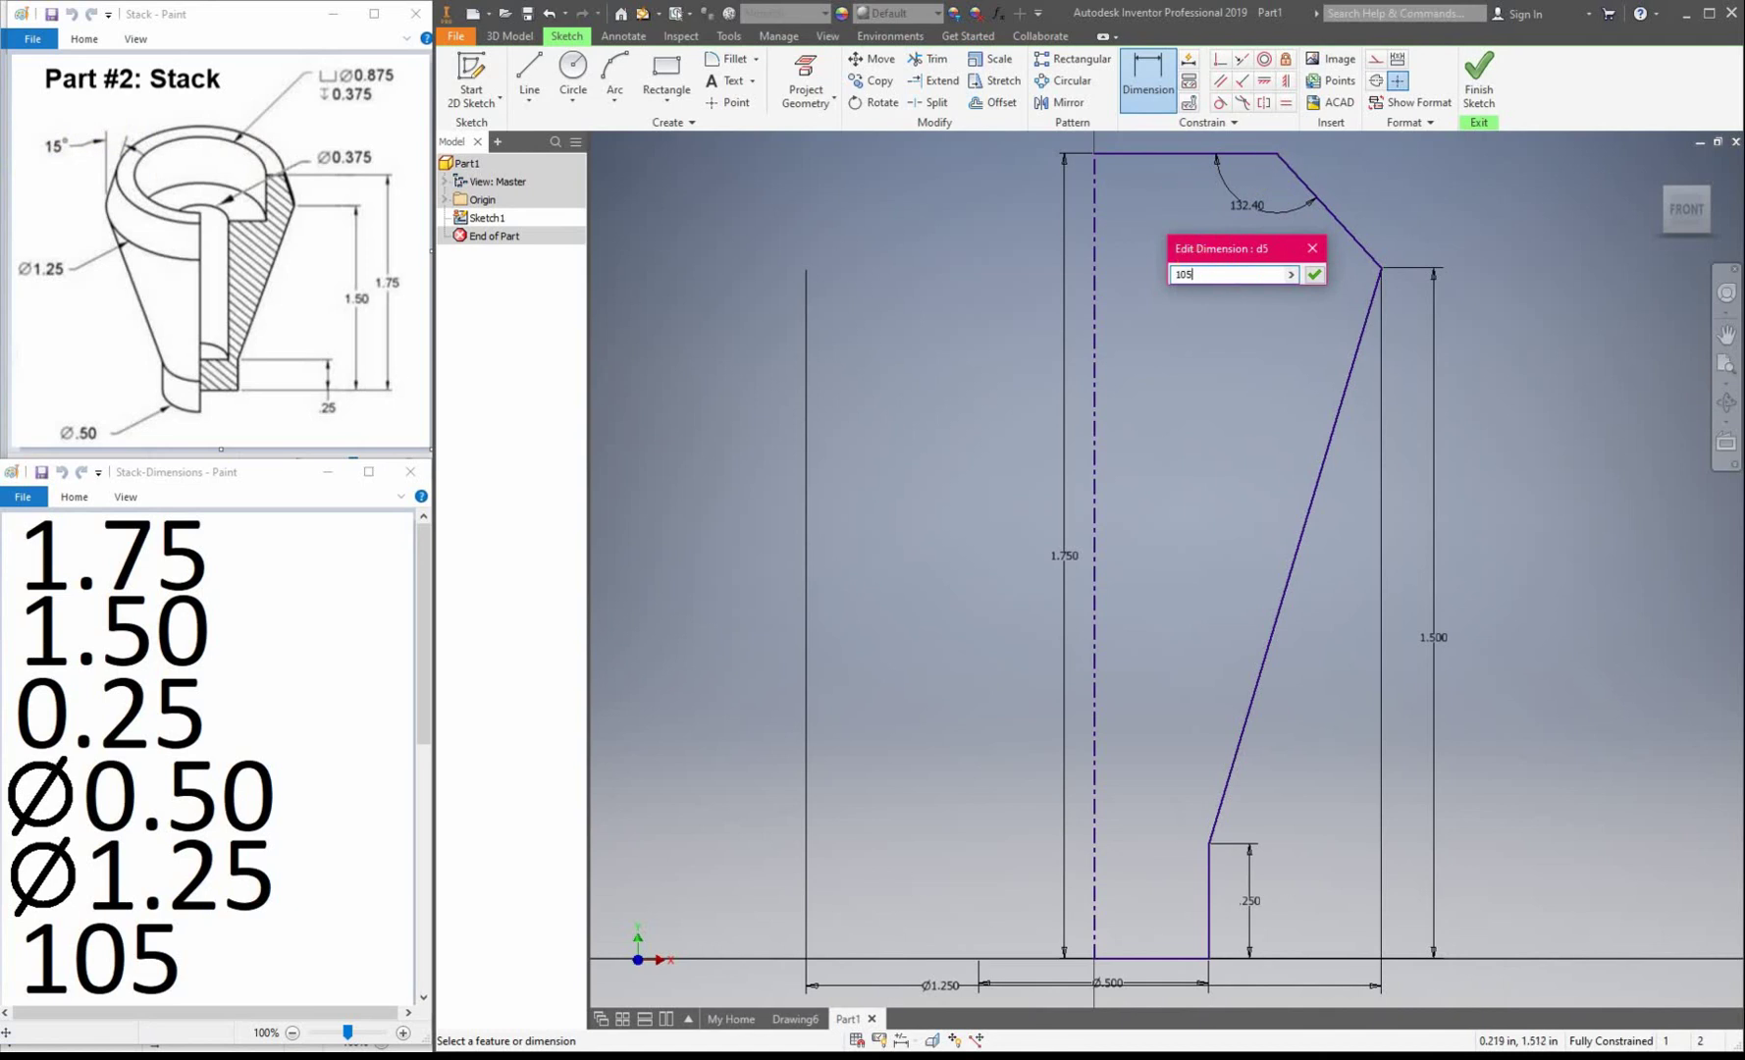
key(Return)
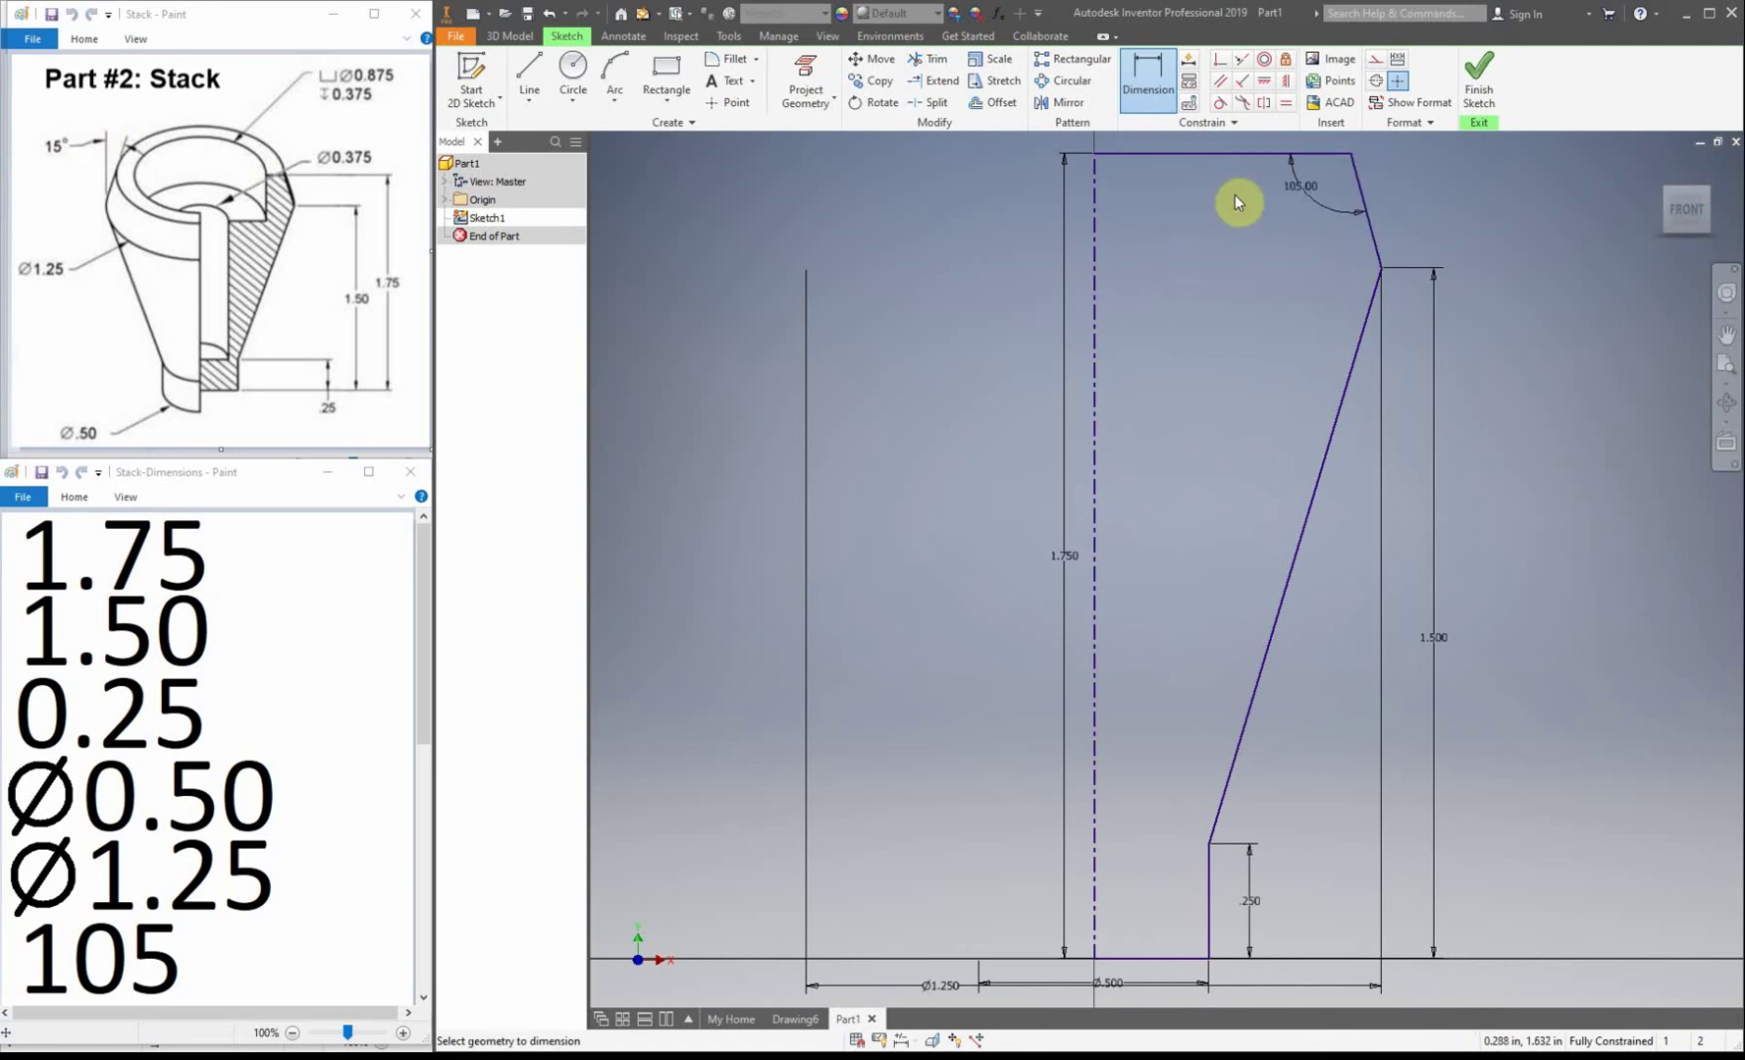
Finish the profile sketch and revolve the profile a full turn around the centerline into a solid.
click(1470, 88)
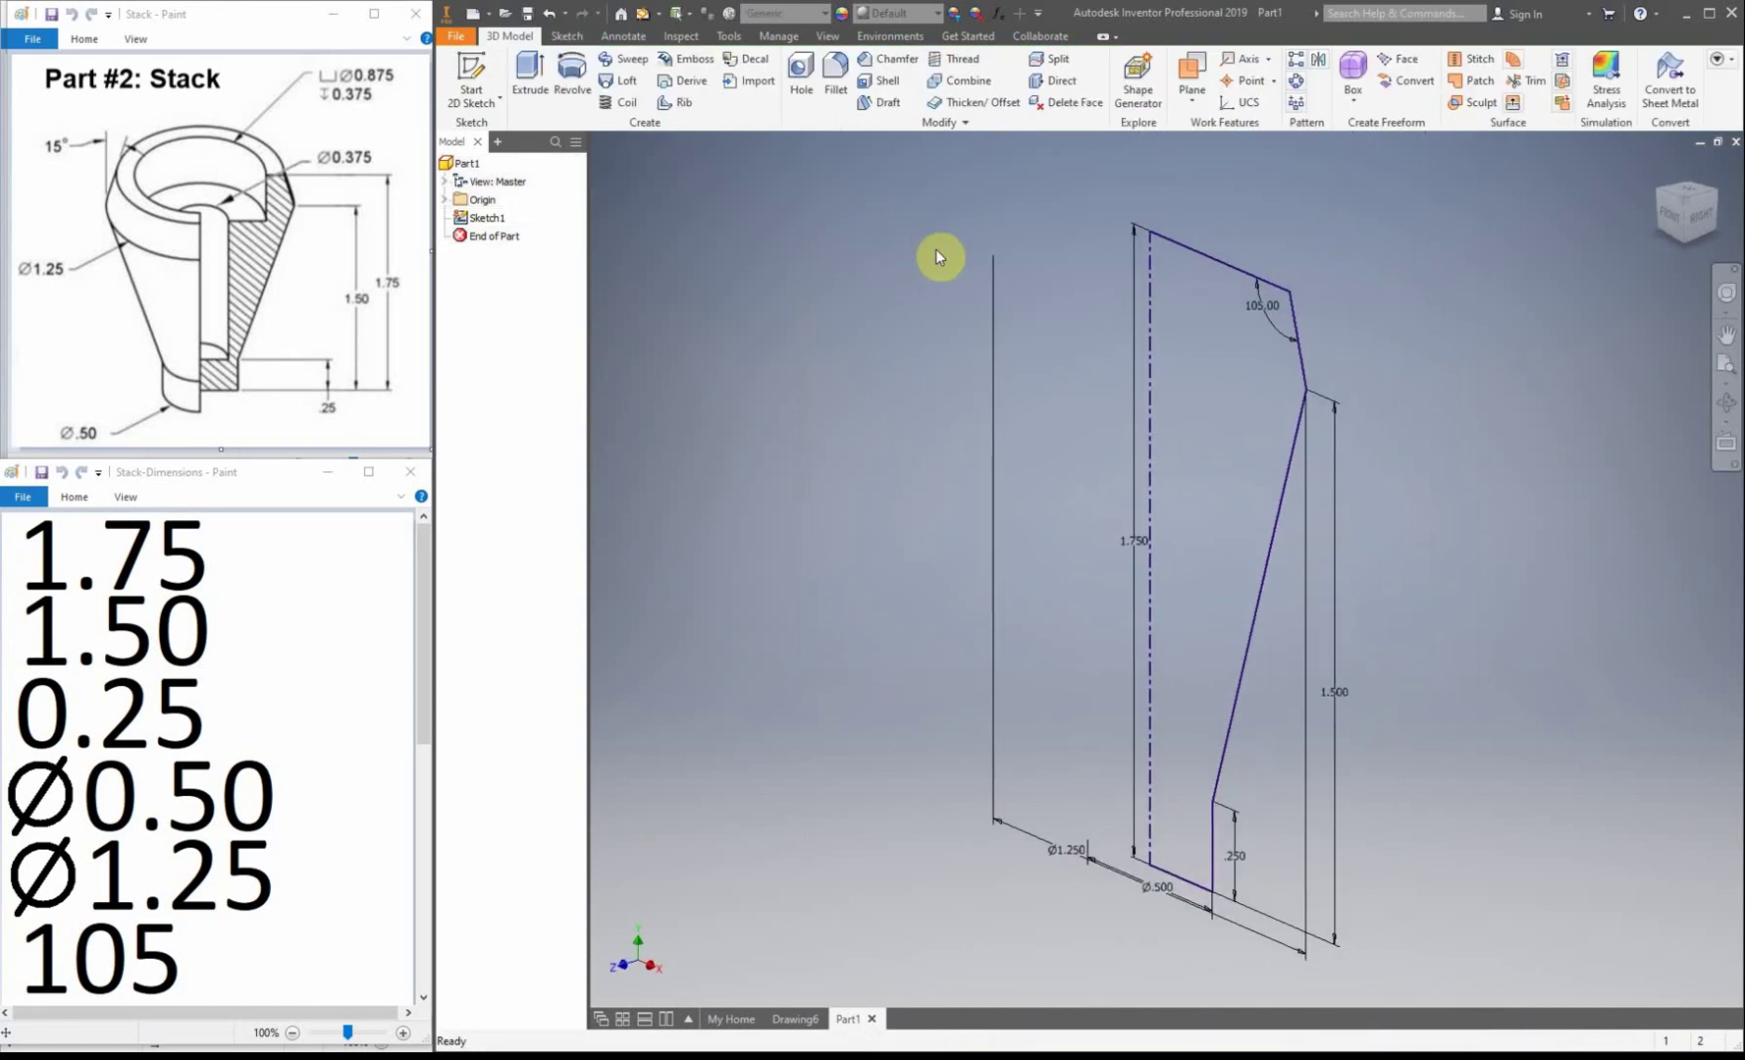
click(572, 74)
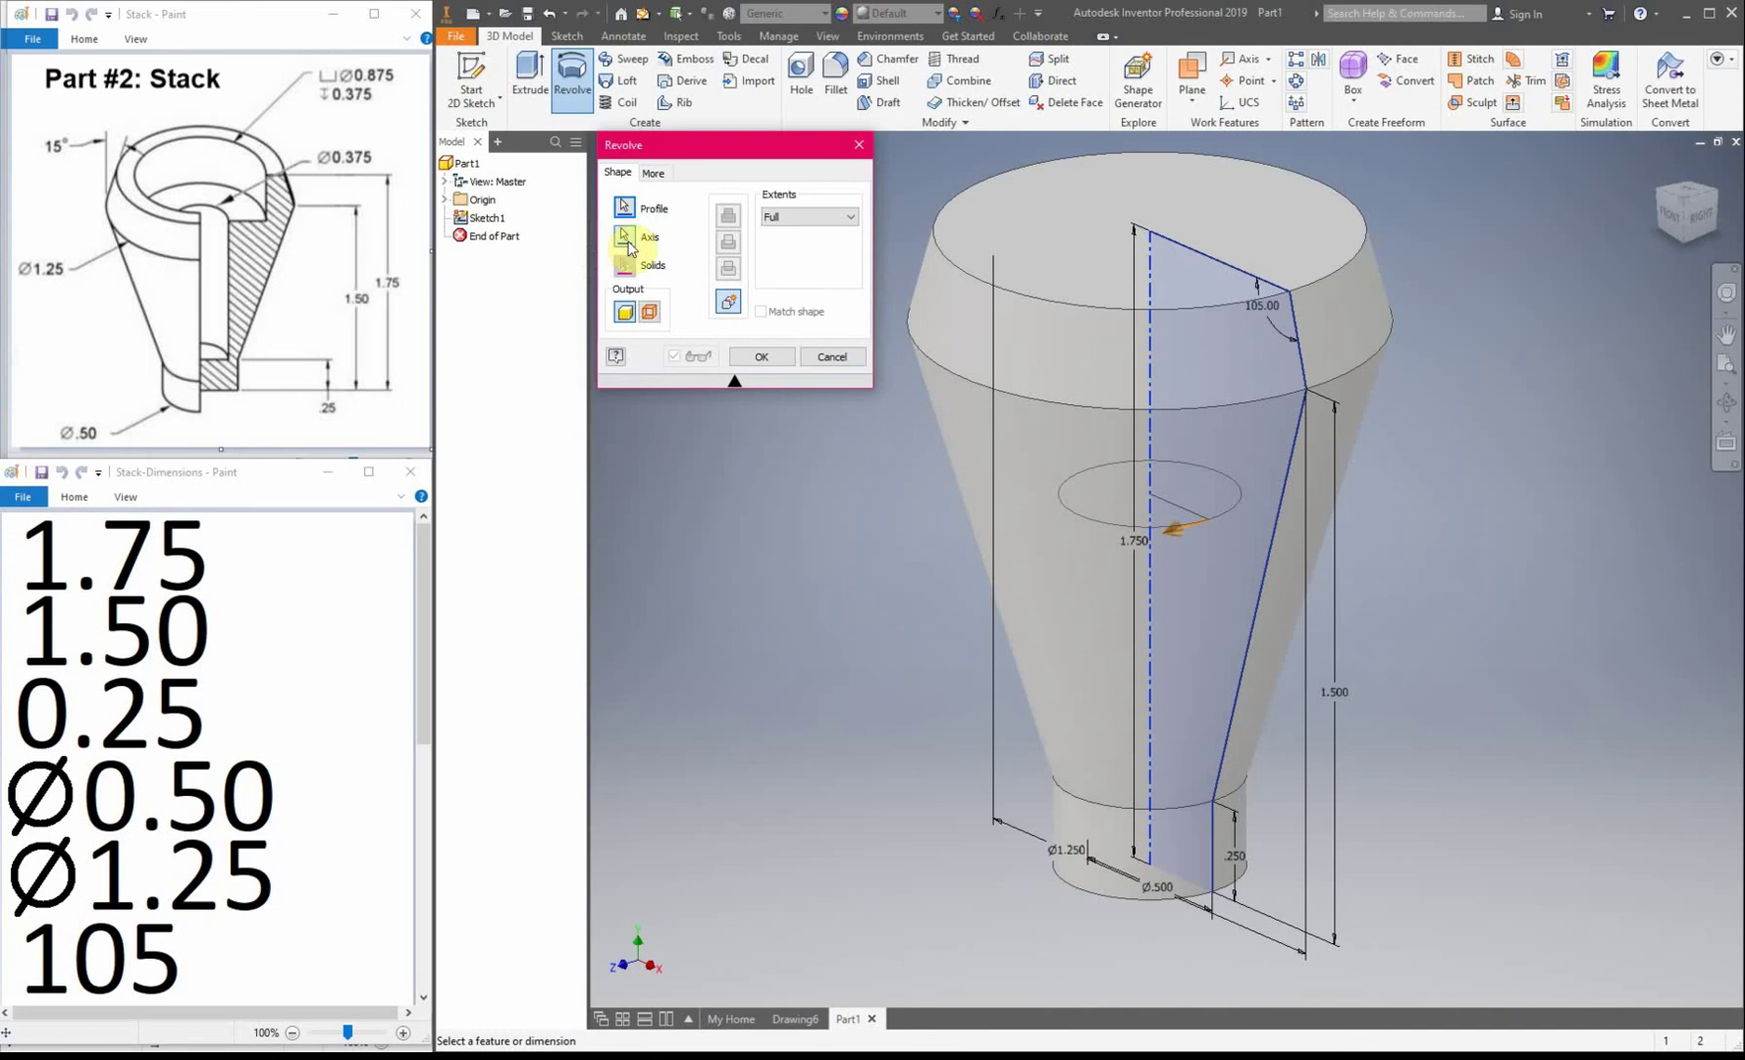
click(629, 249)
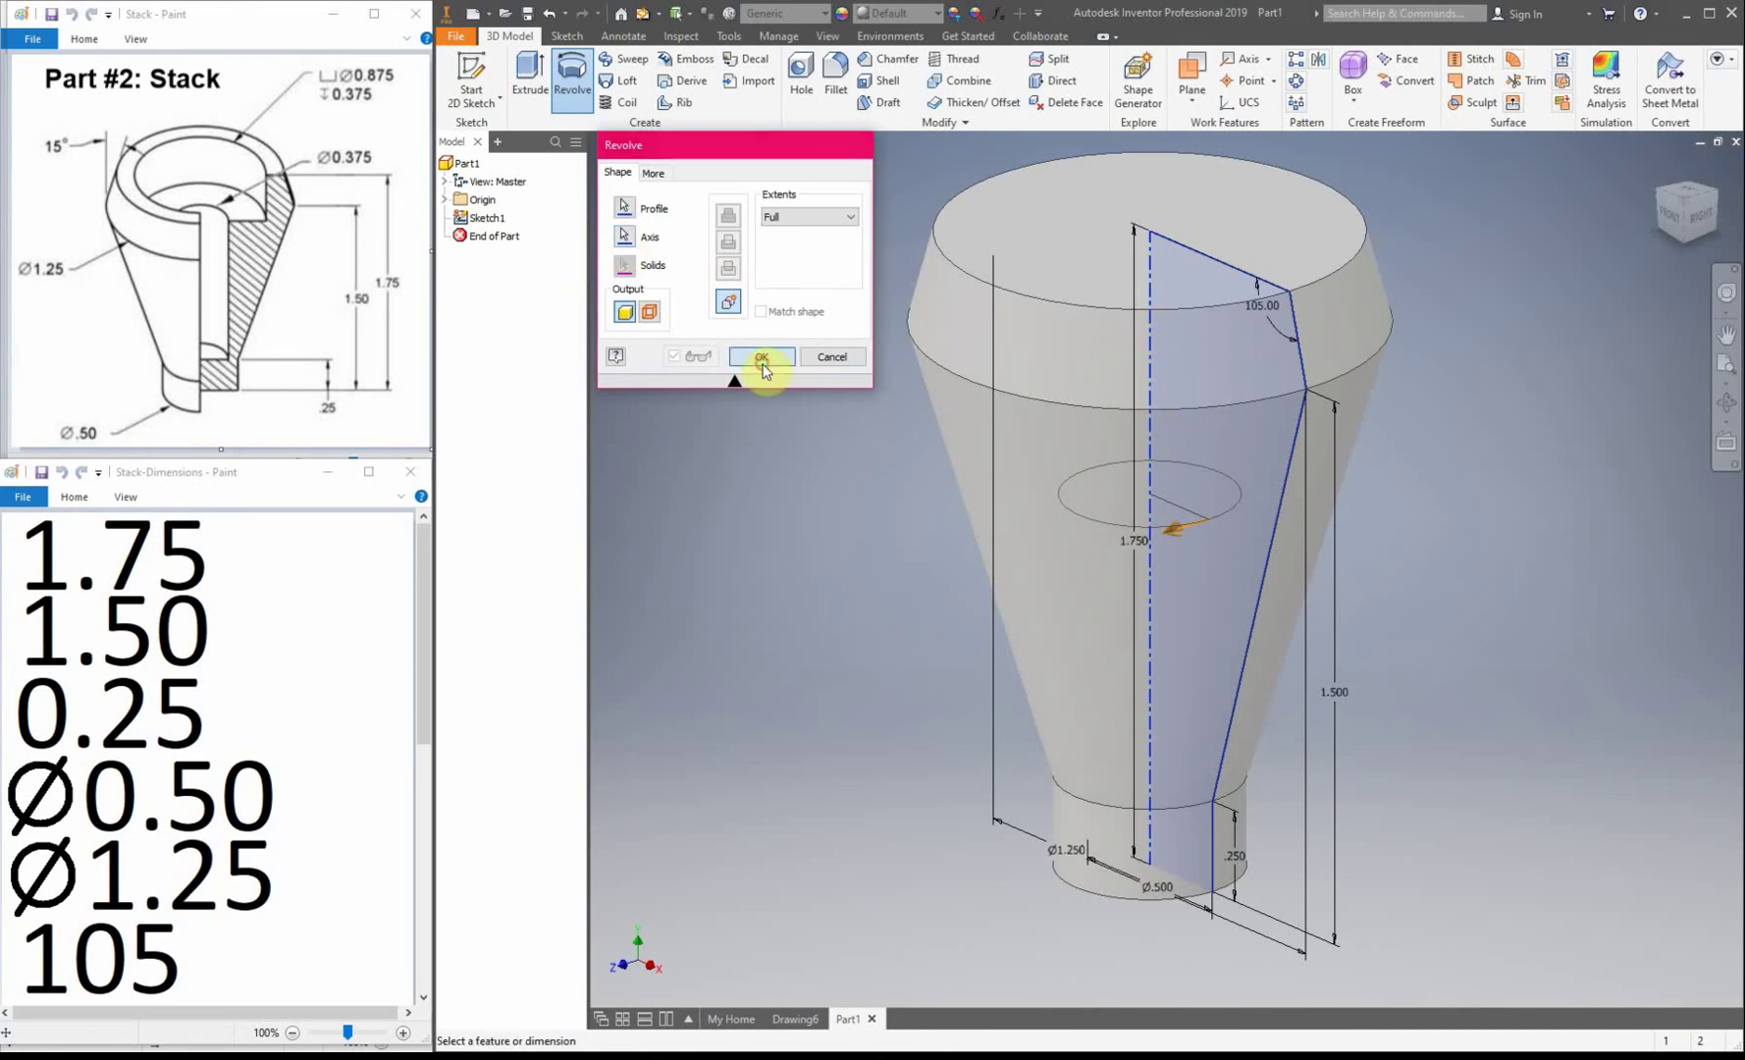
click(761, 357)
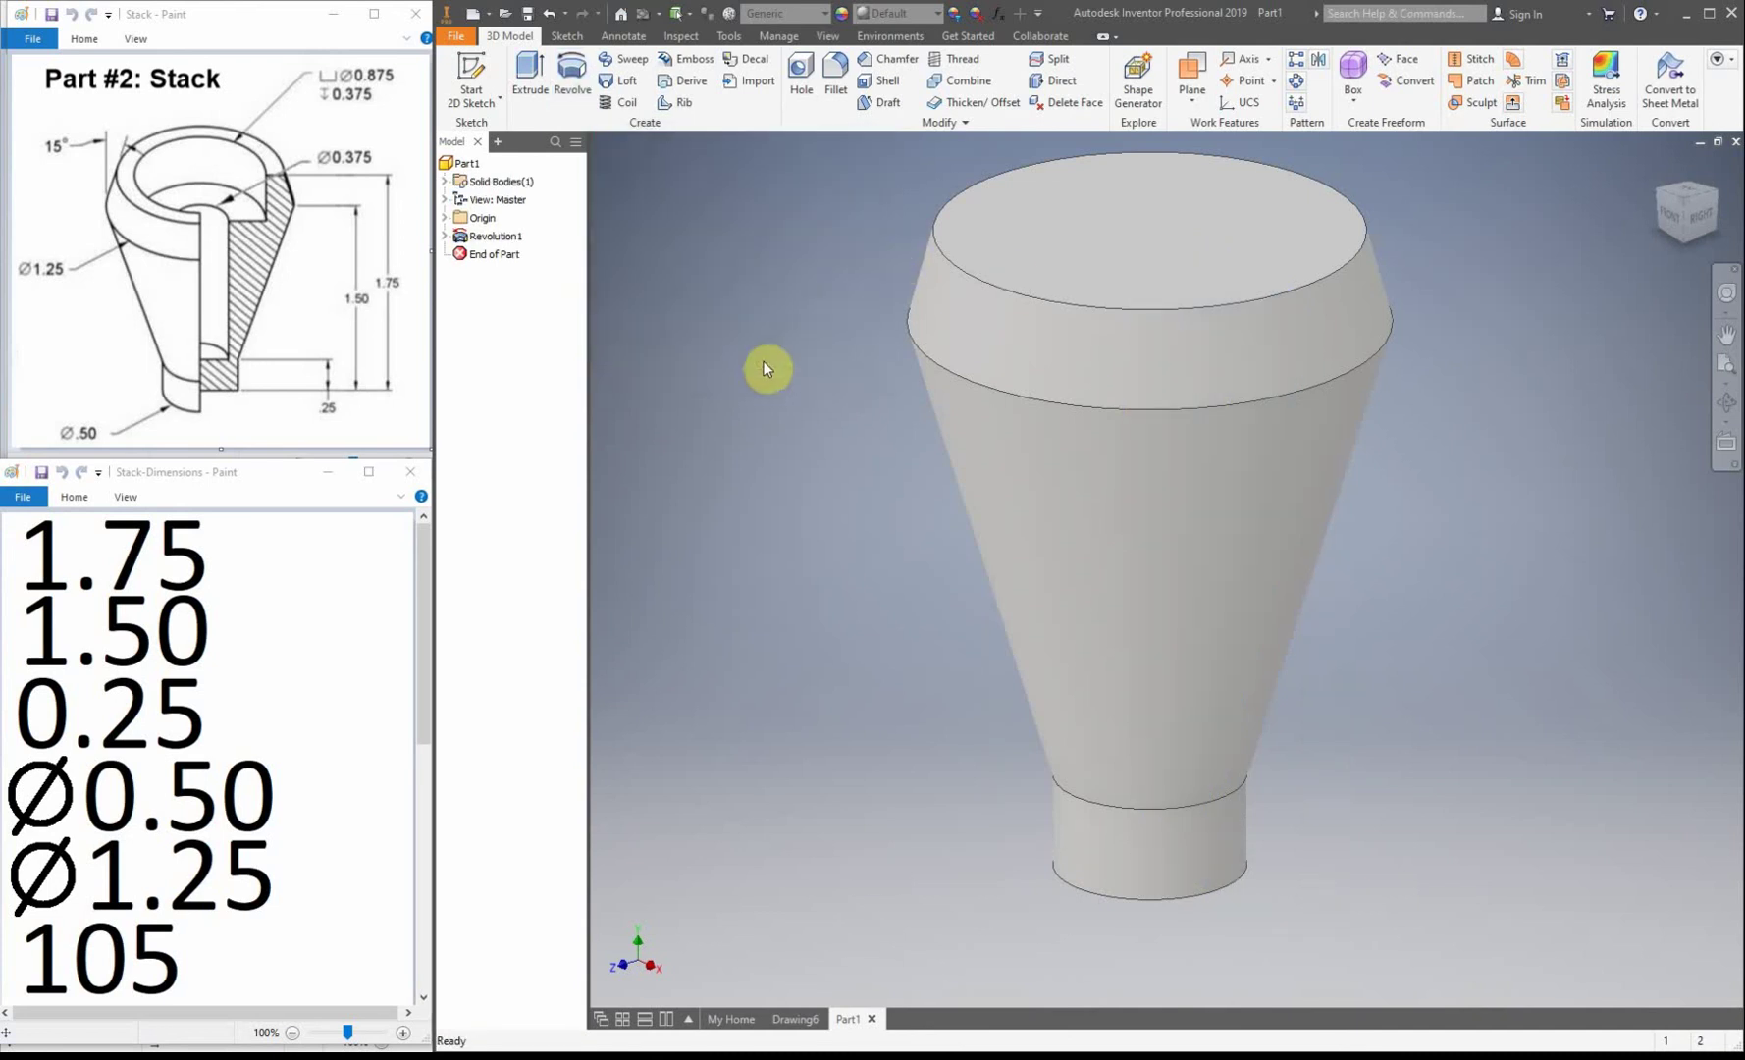
Create a sketch on the solid's top face containing a single point at its center, and finish the sketch.
click(491, 68)
click(1086, 218)
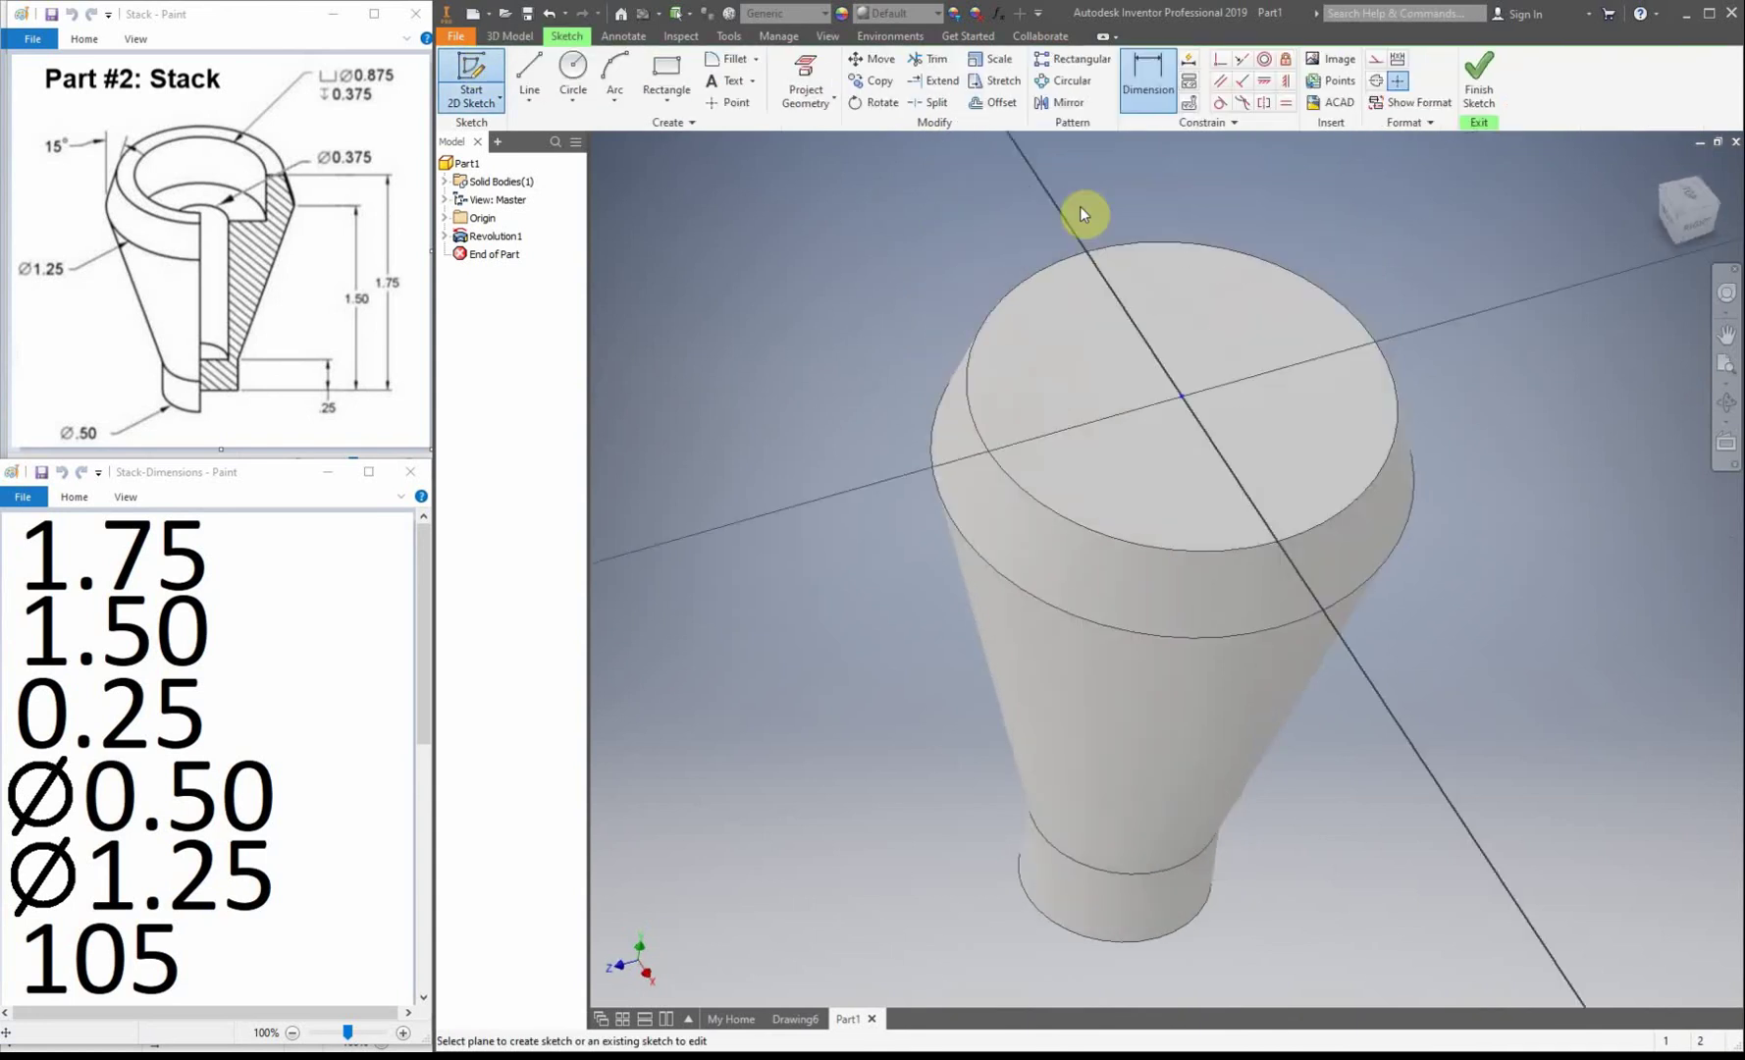
drag(424, 606, 444, 870)
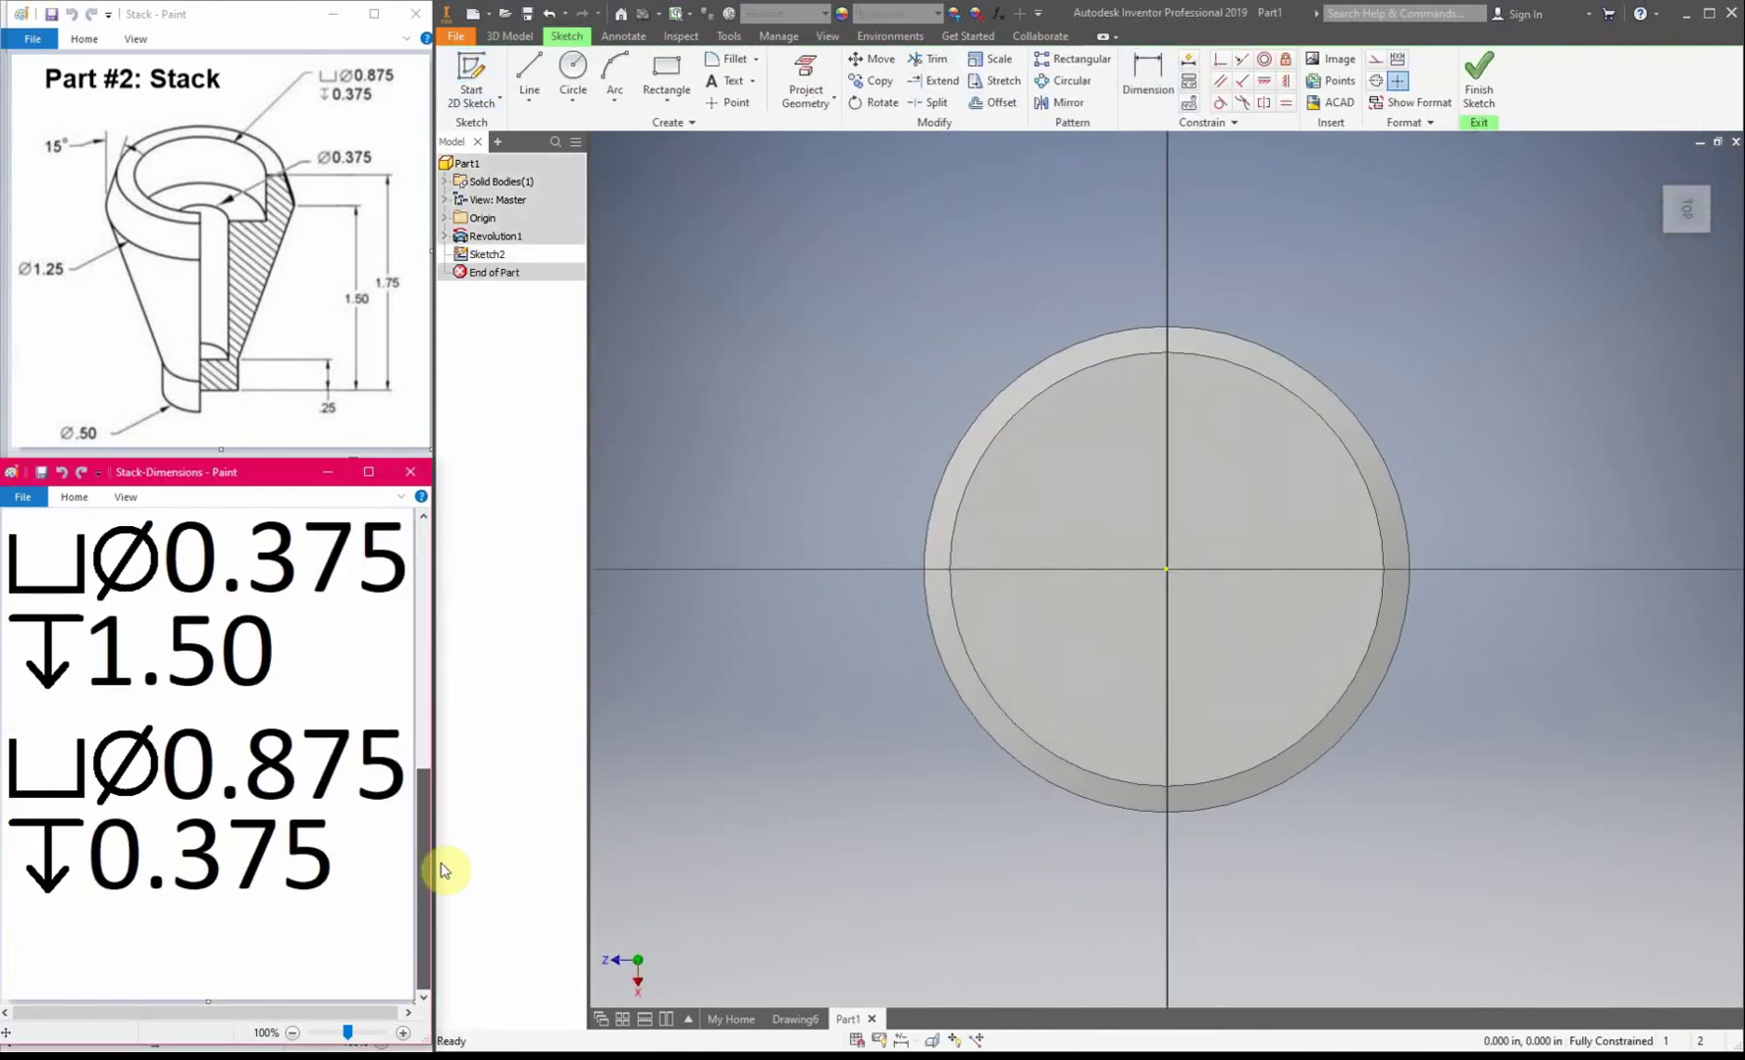
click(738, 103)
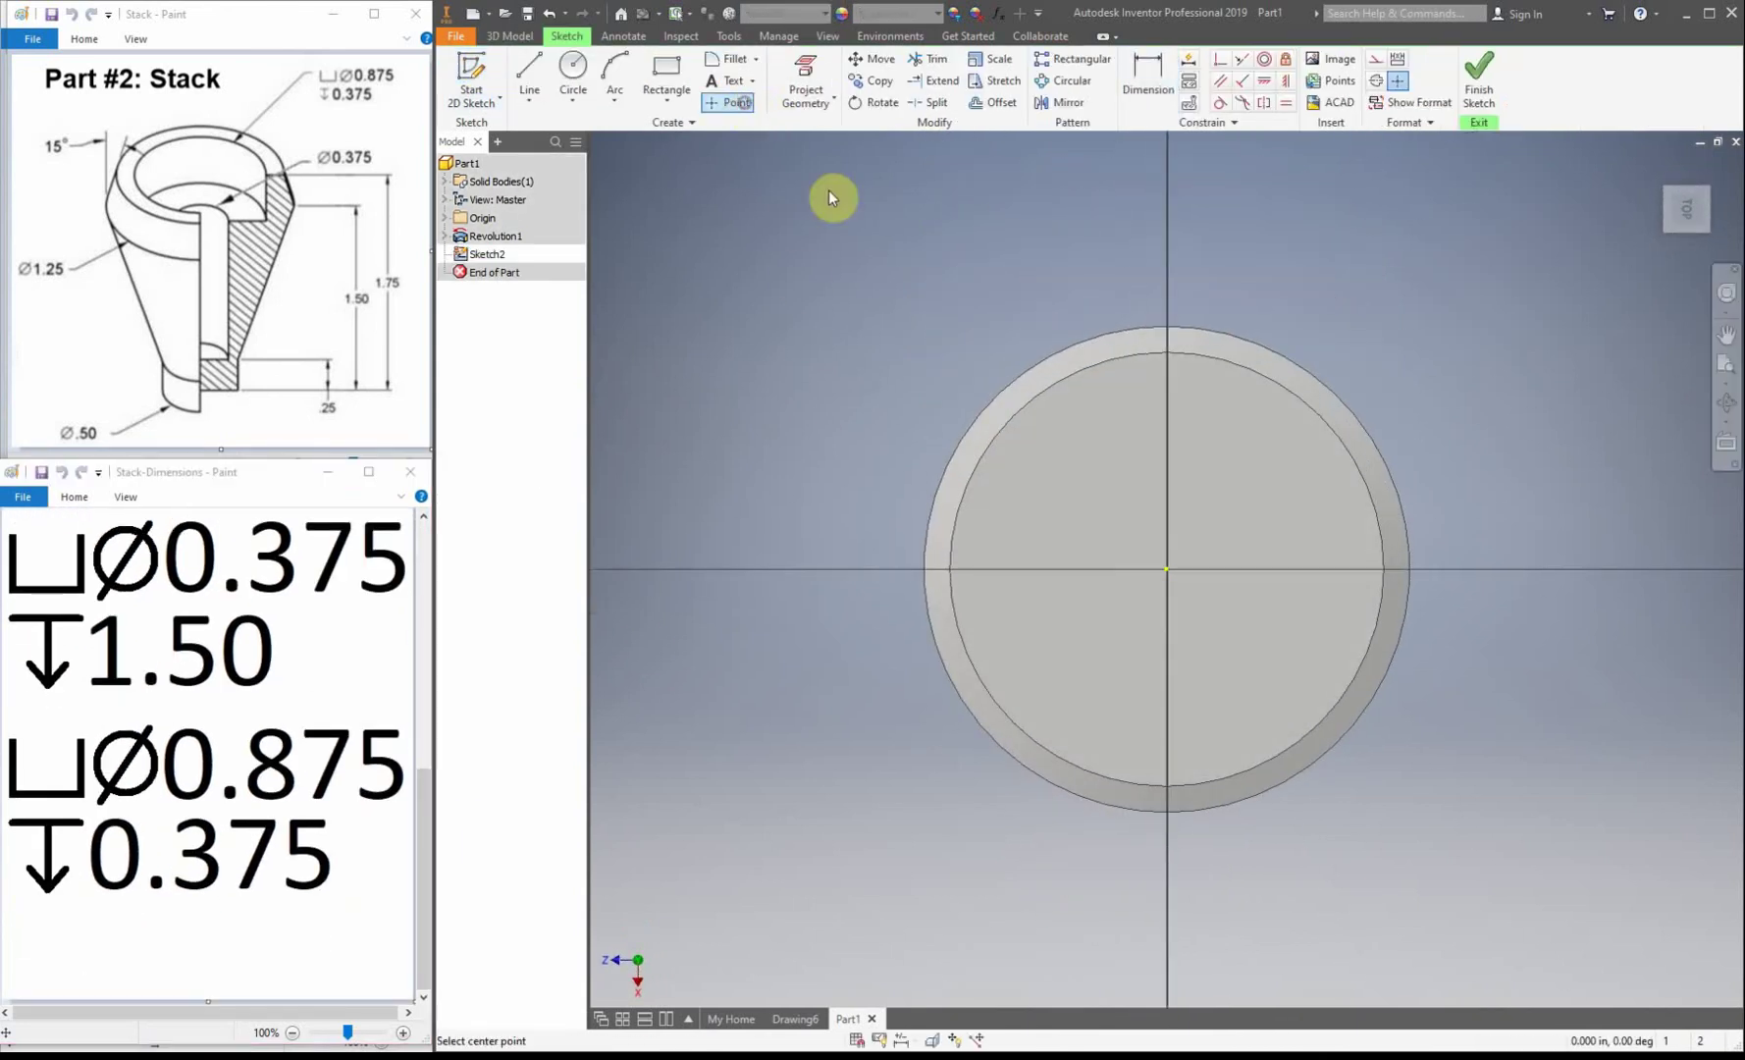
click(1166, 569)
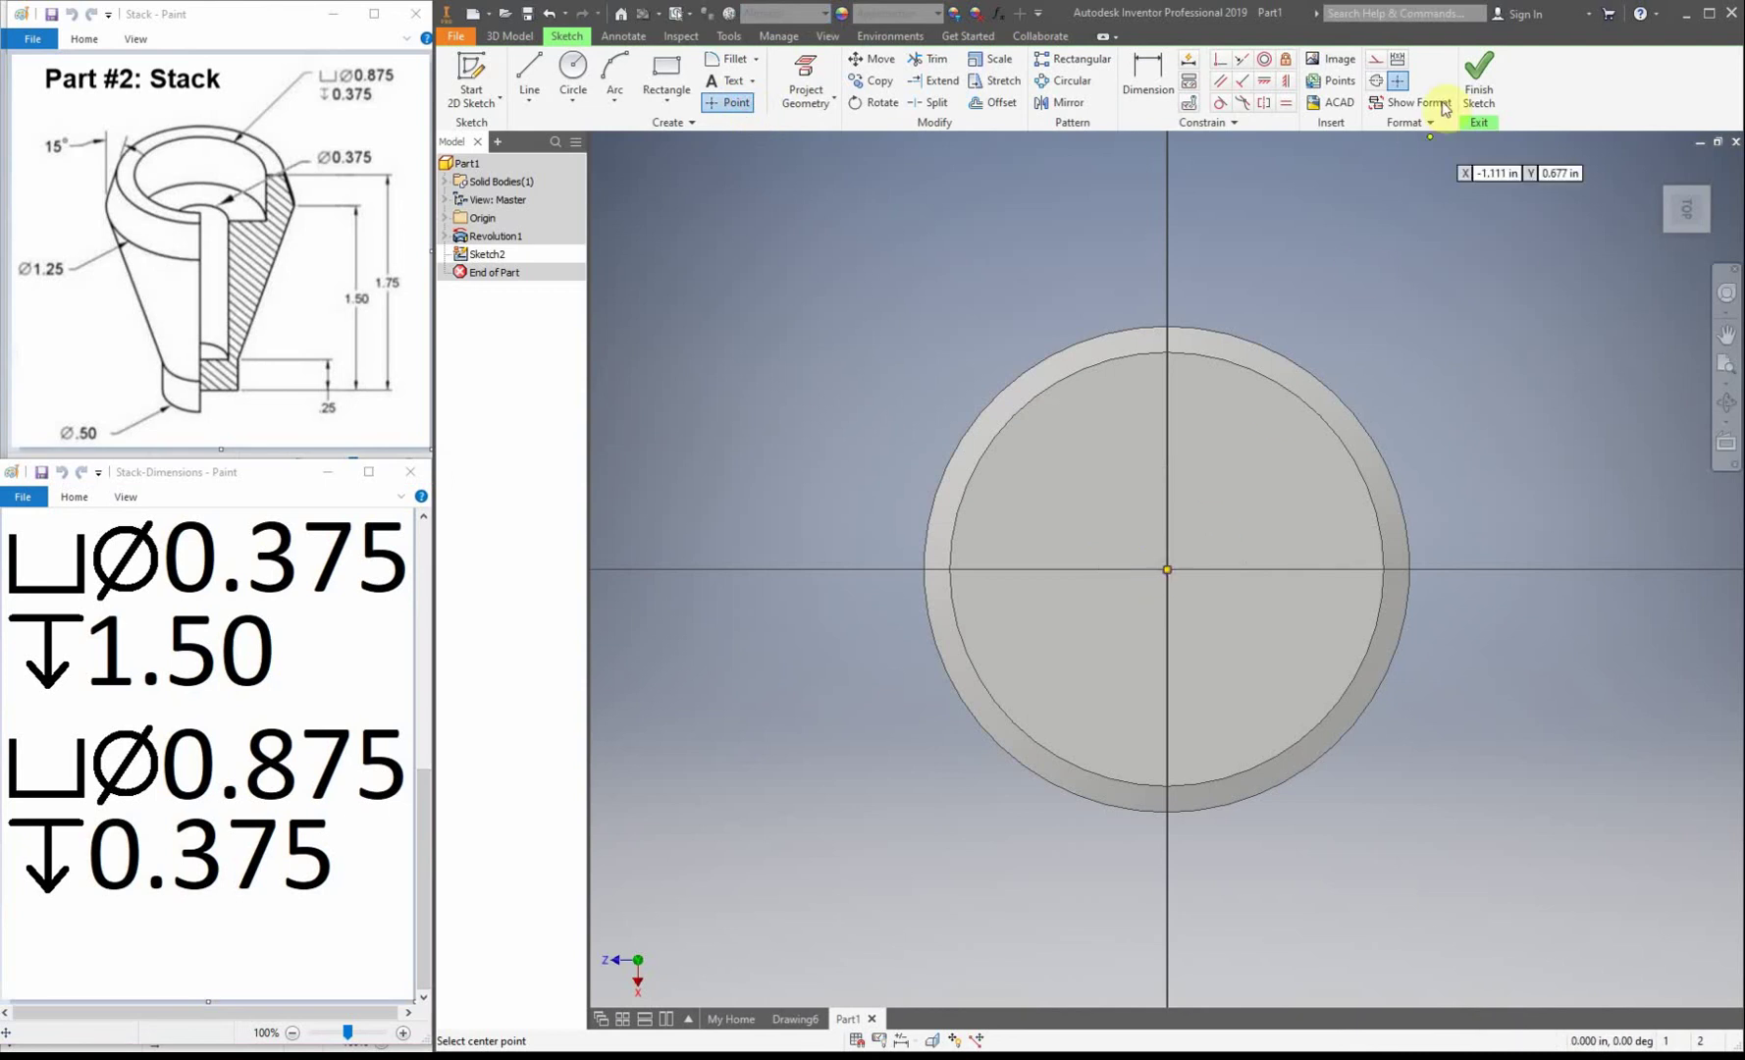
click(1475, 96)
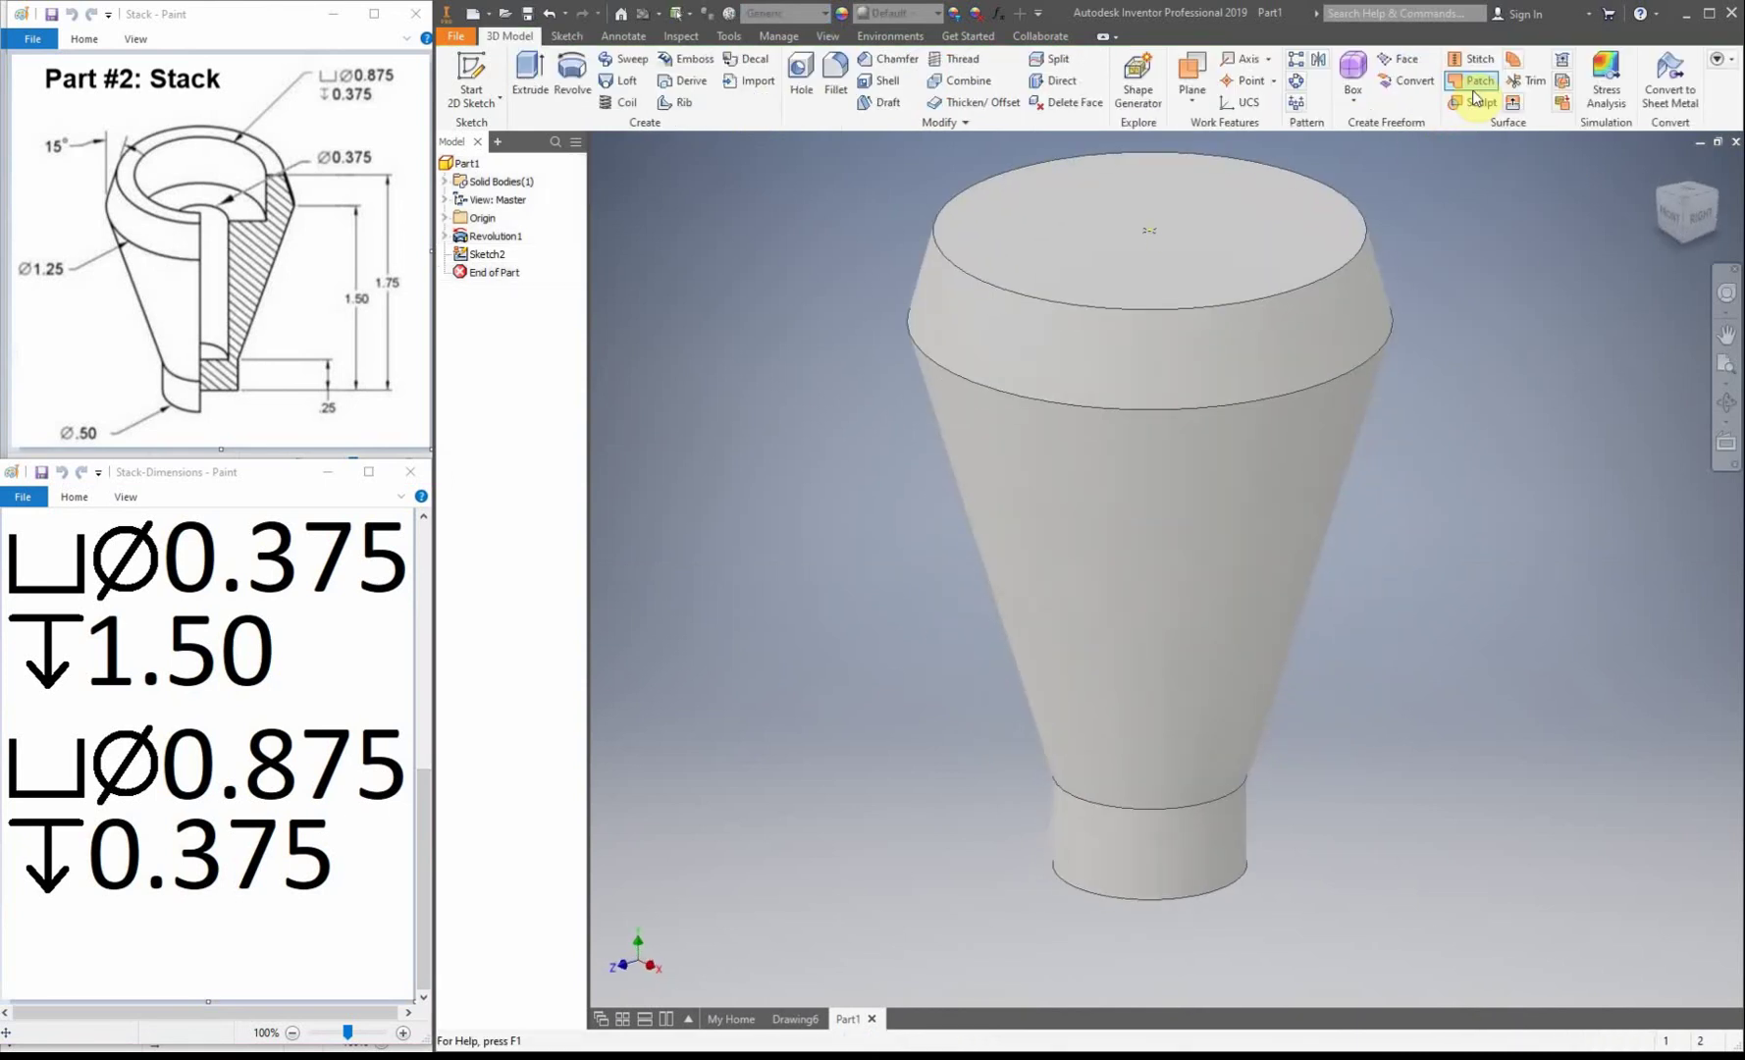
Start a simple hole at the sketched center point with a counterbore seat, distance termination and flat drill point.
click(802, 76)
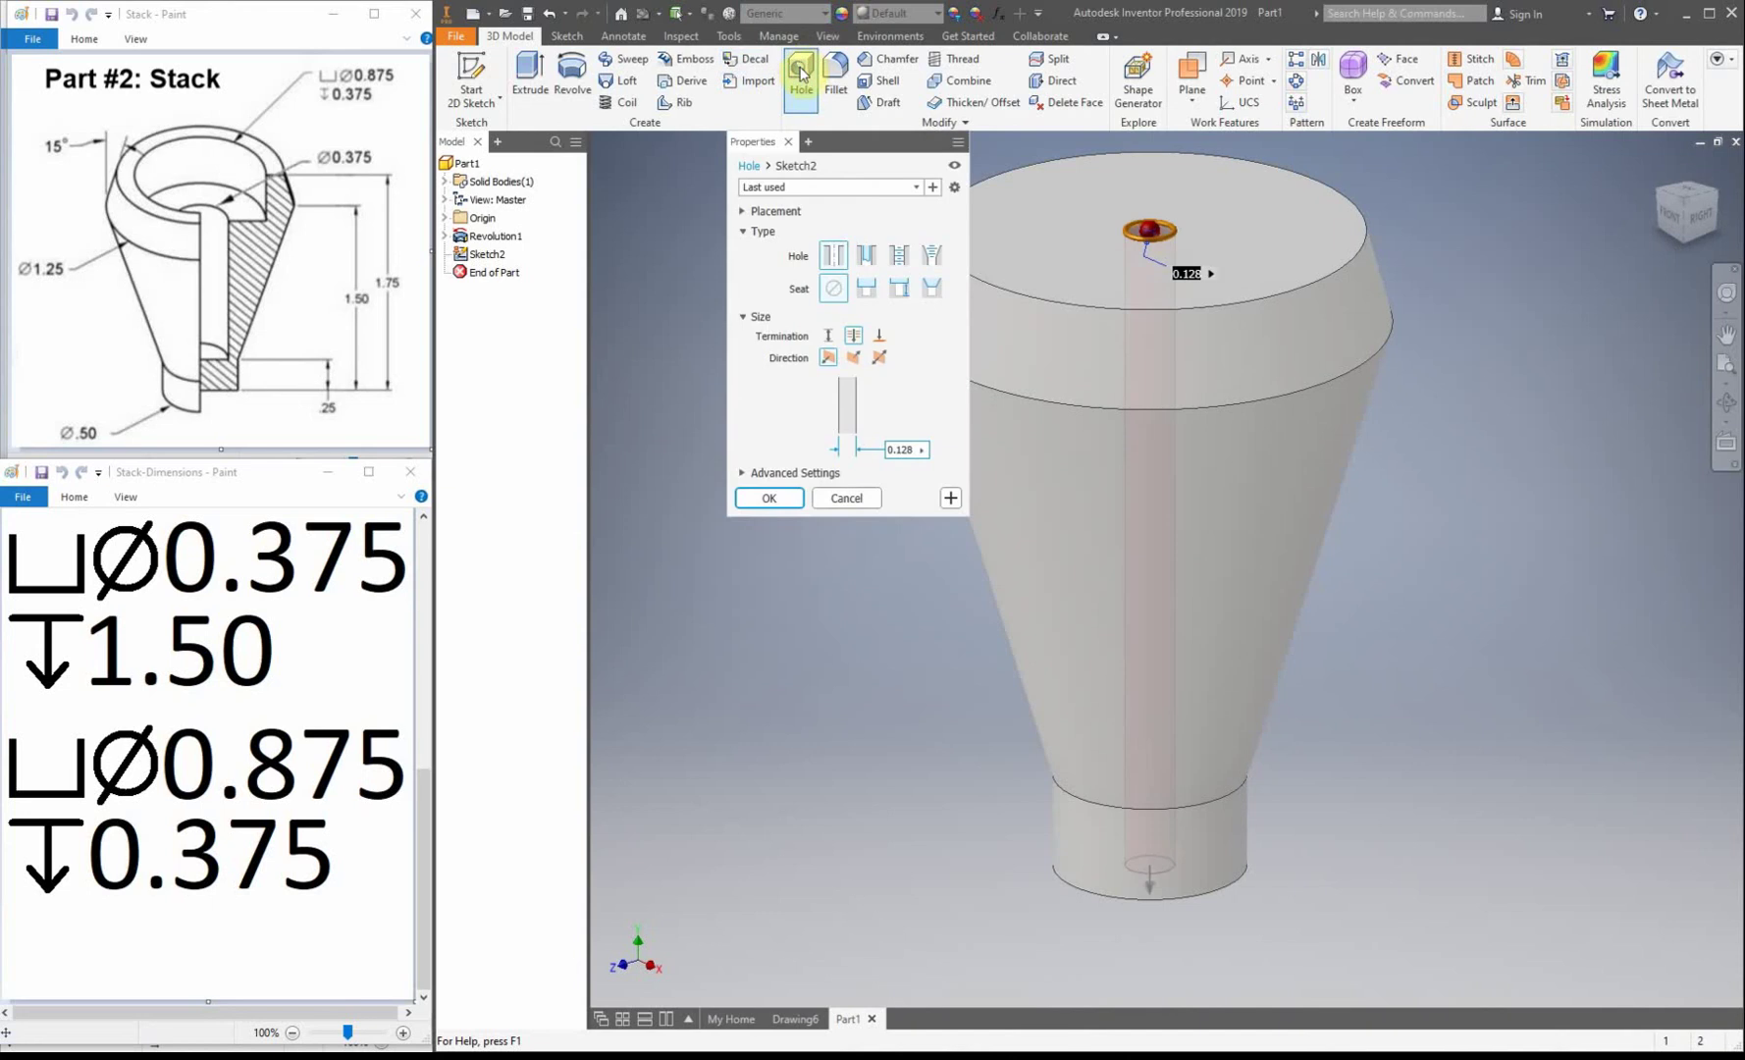
drag(842, 141, 734, 171)
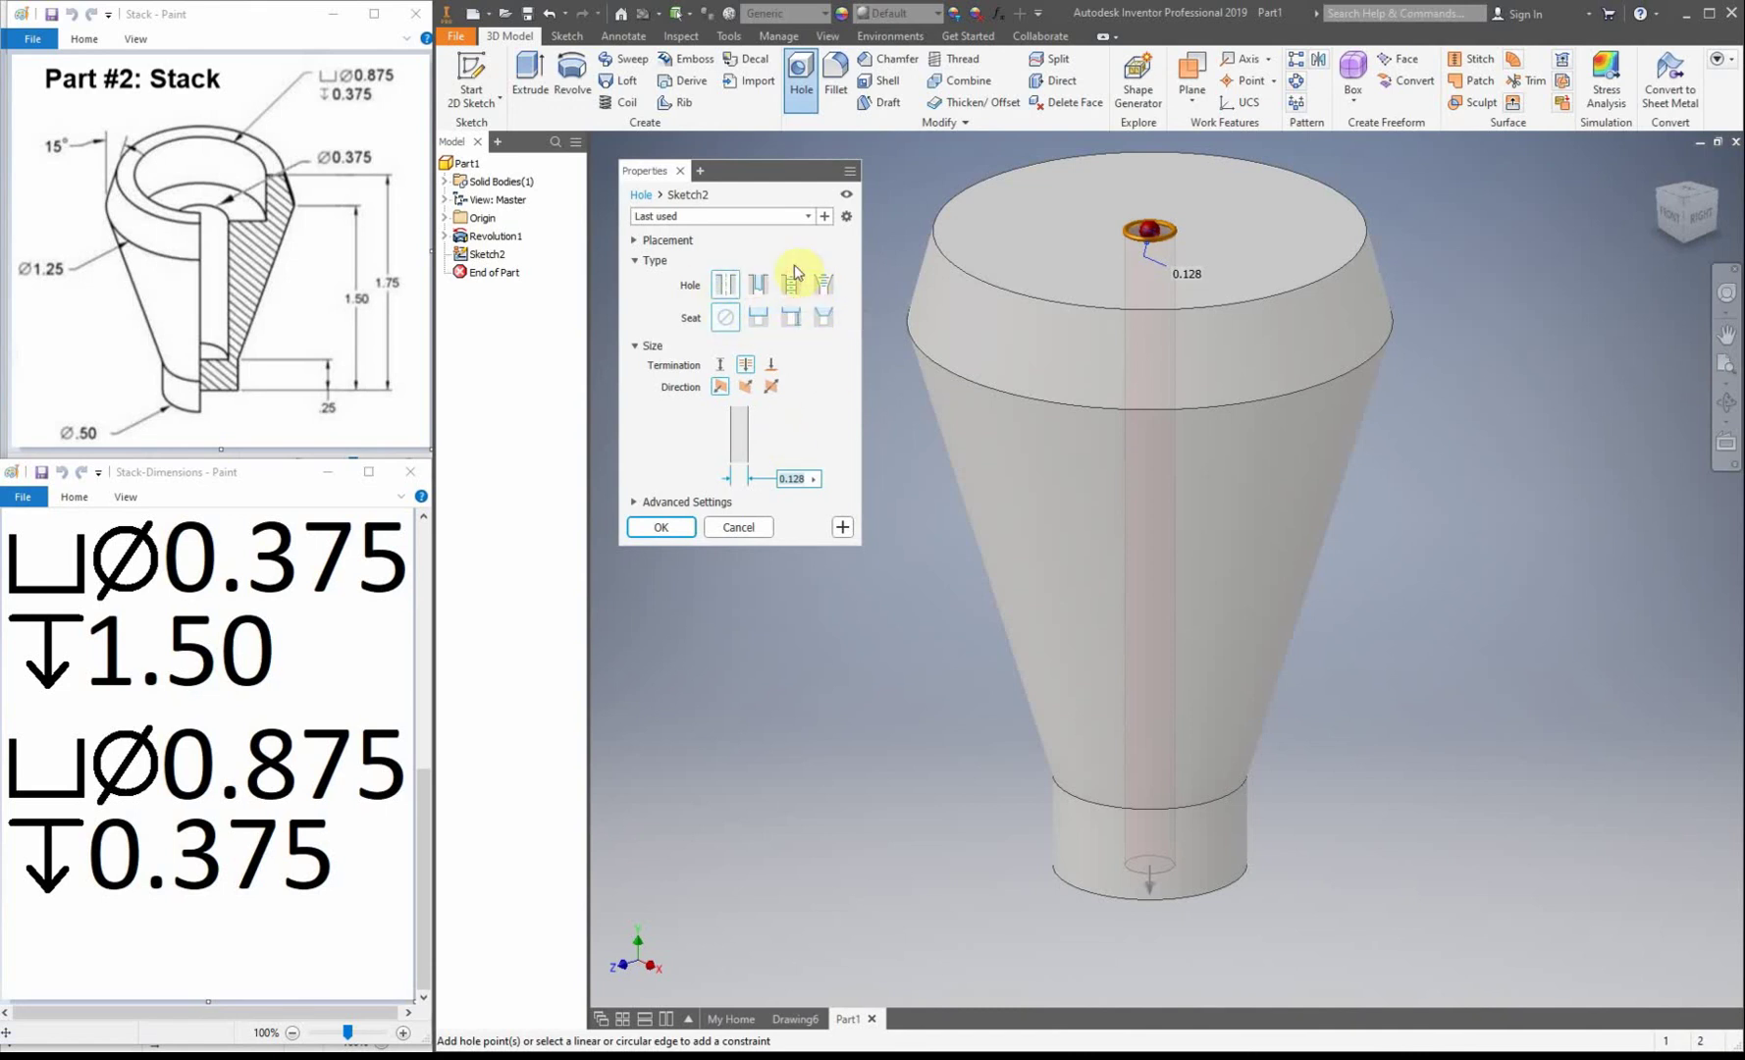
click(758, 318)
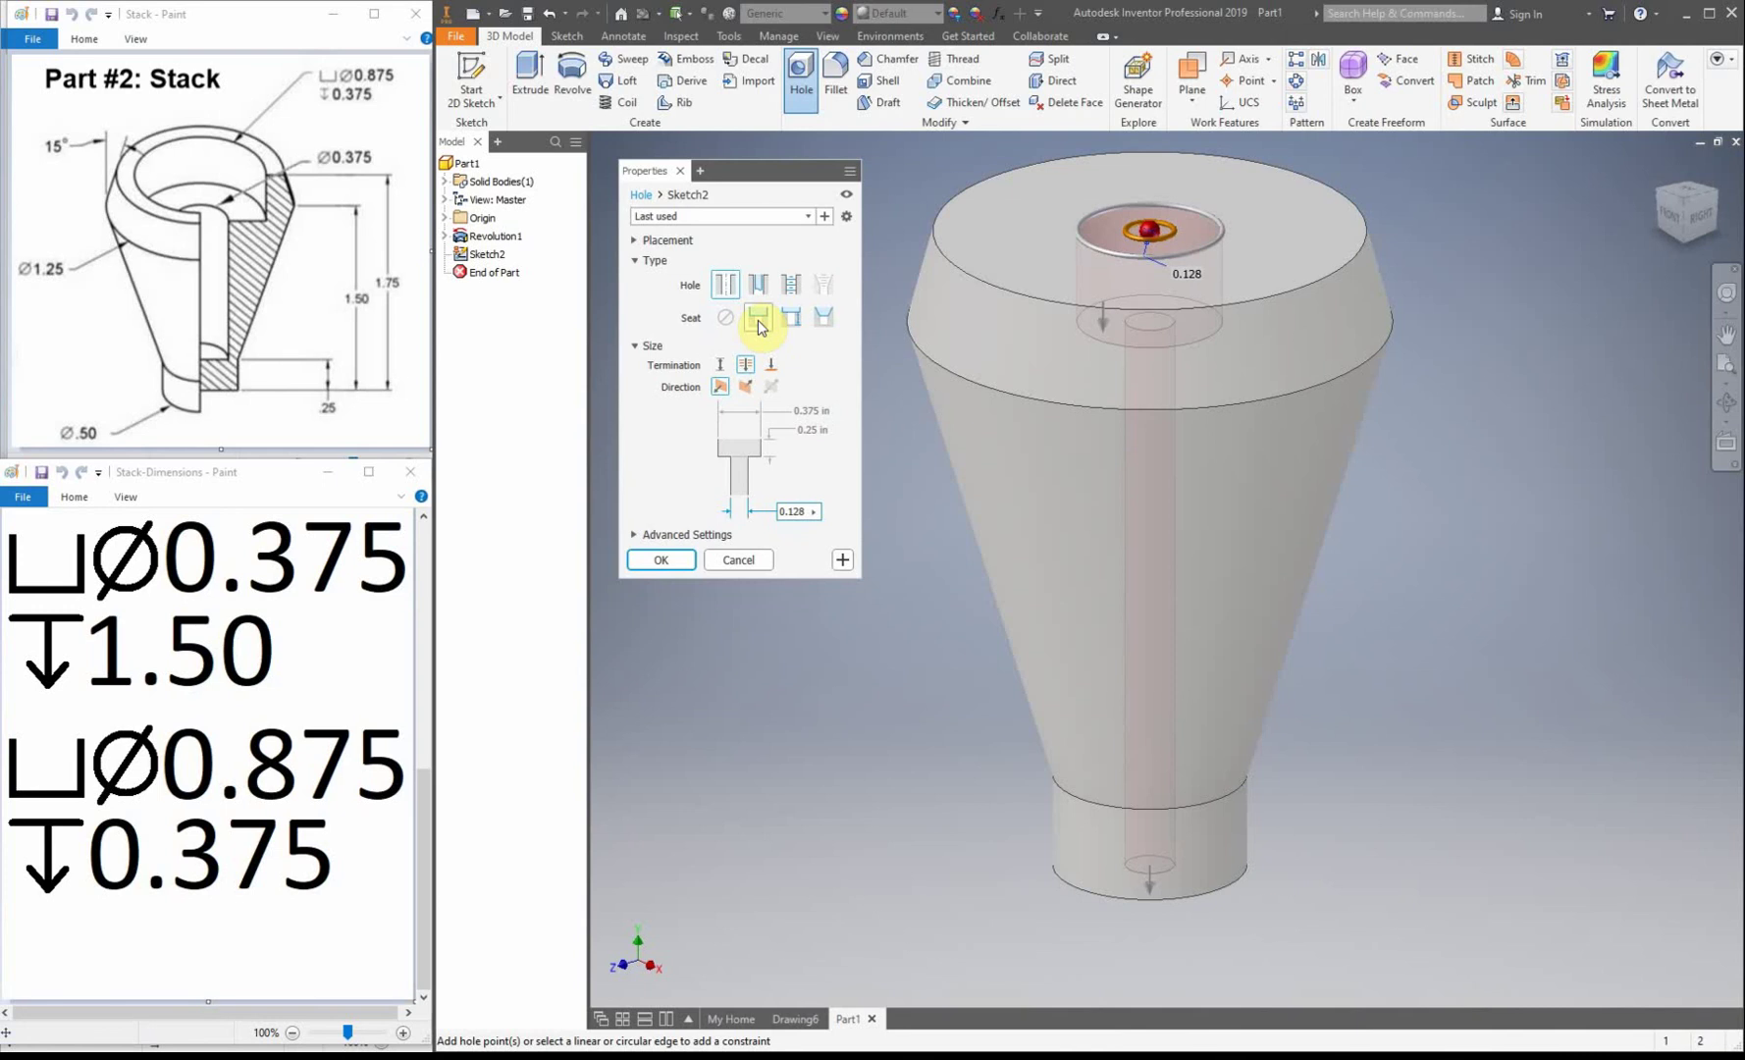
click(727, 367)
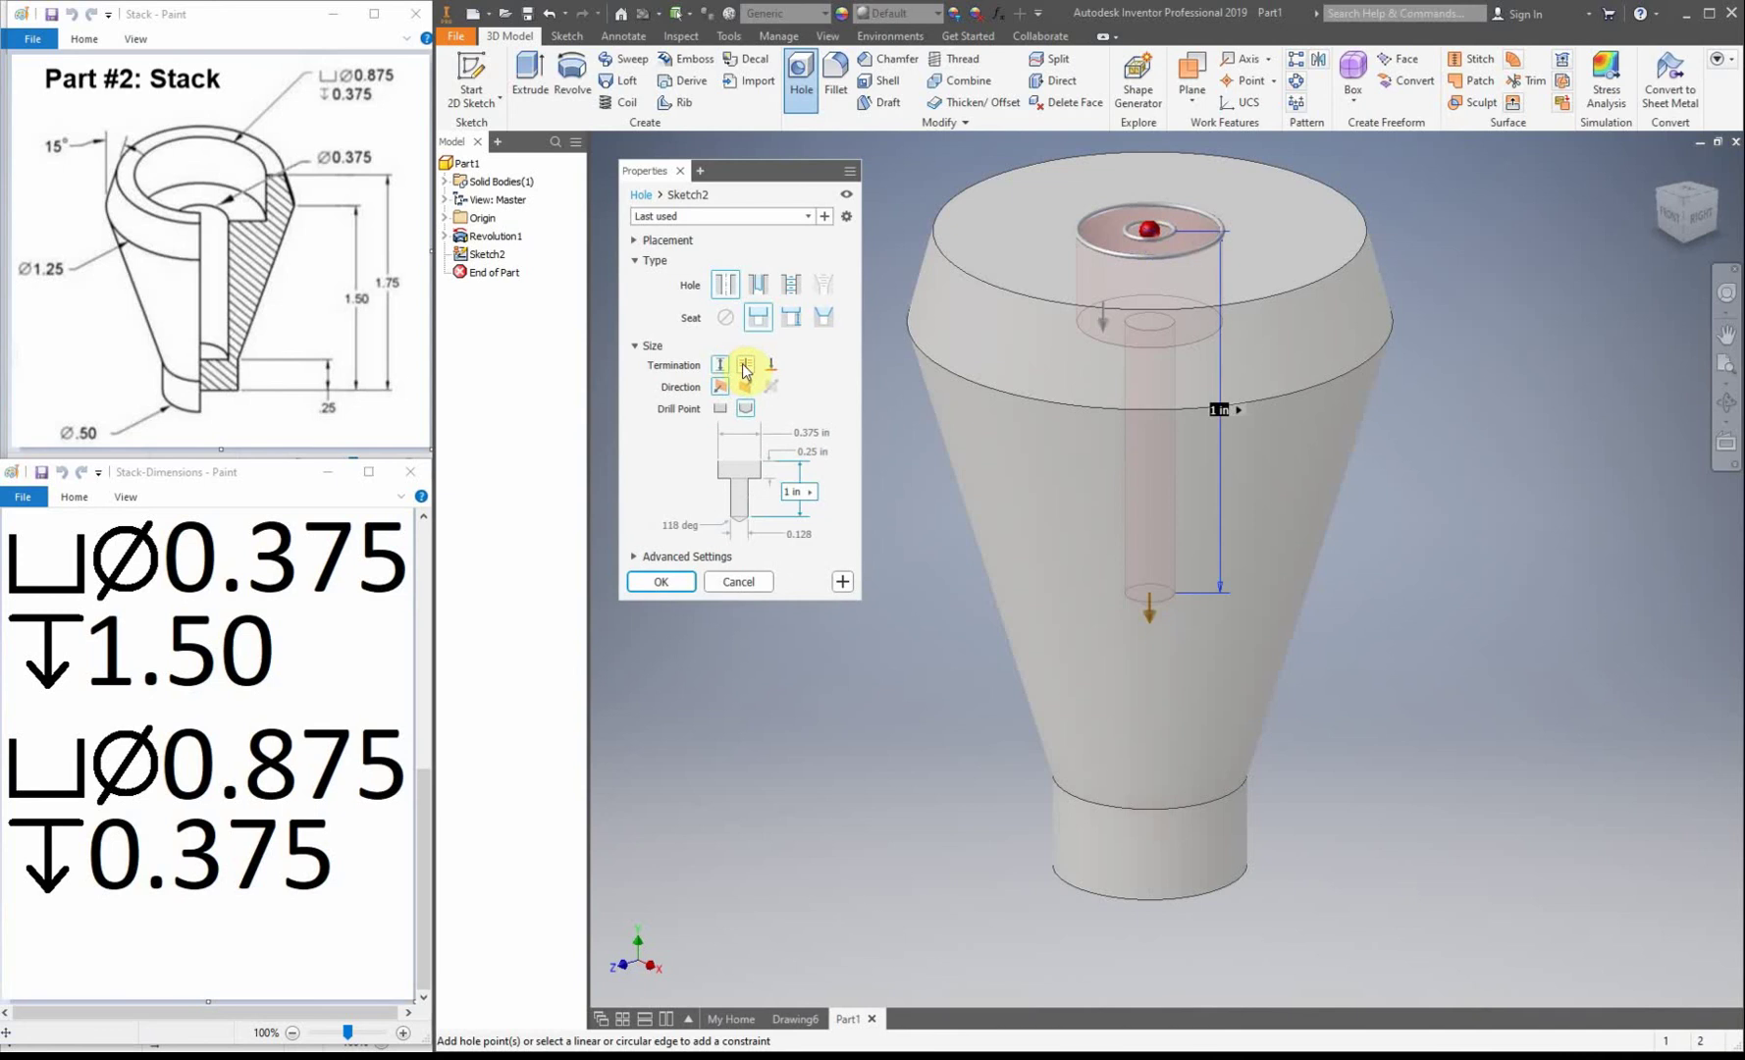
click(719, 408)
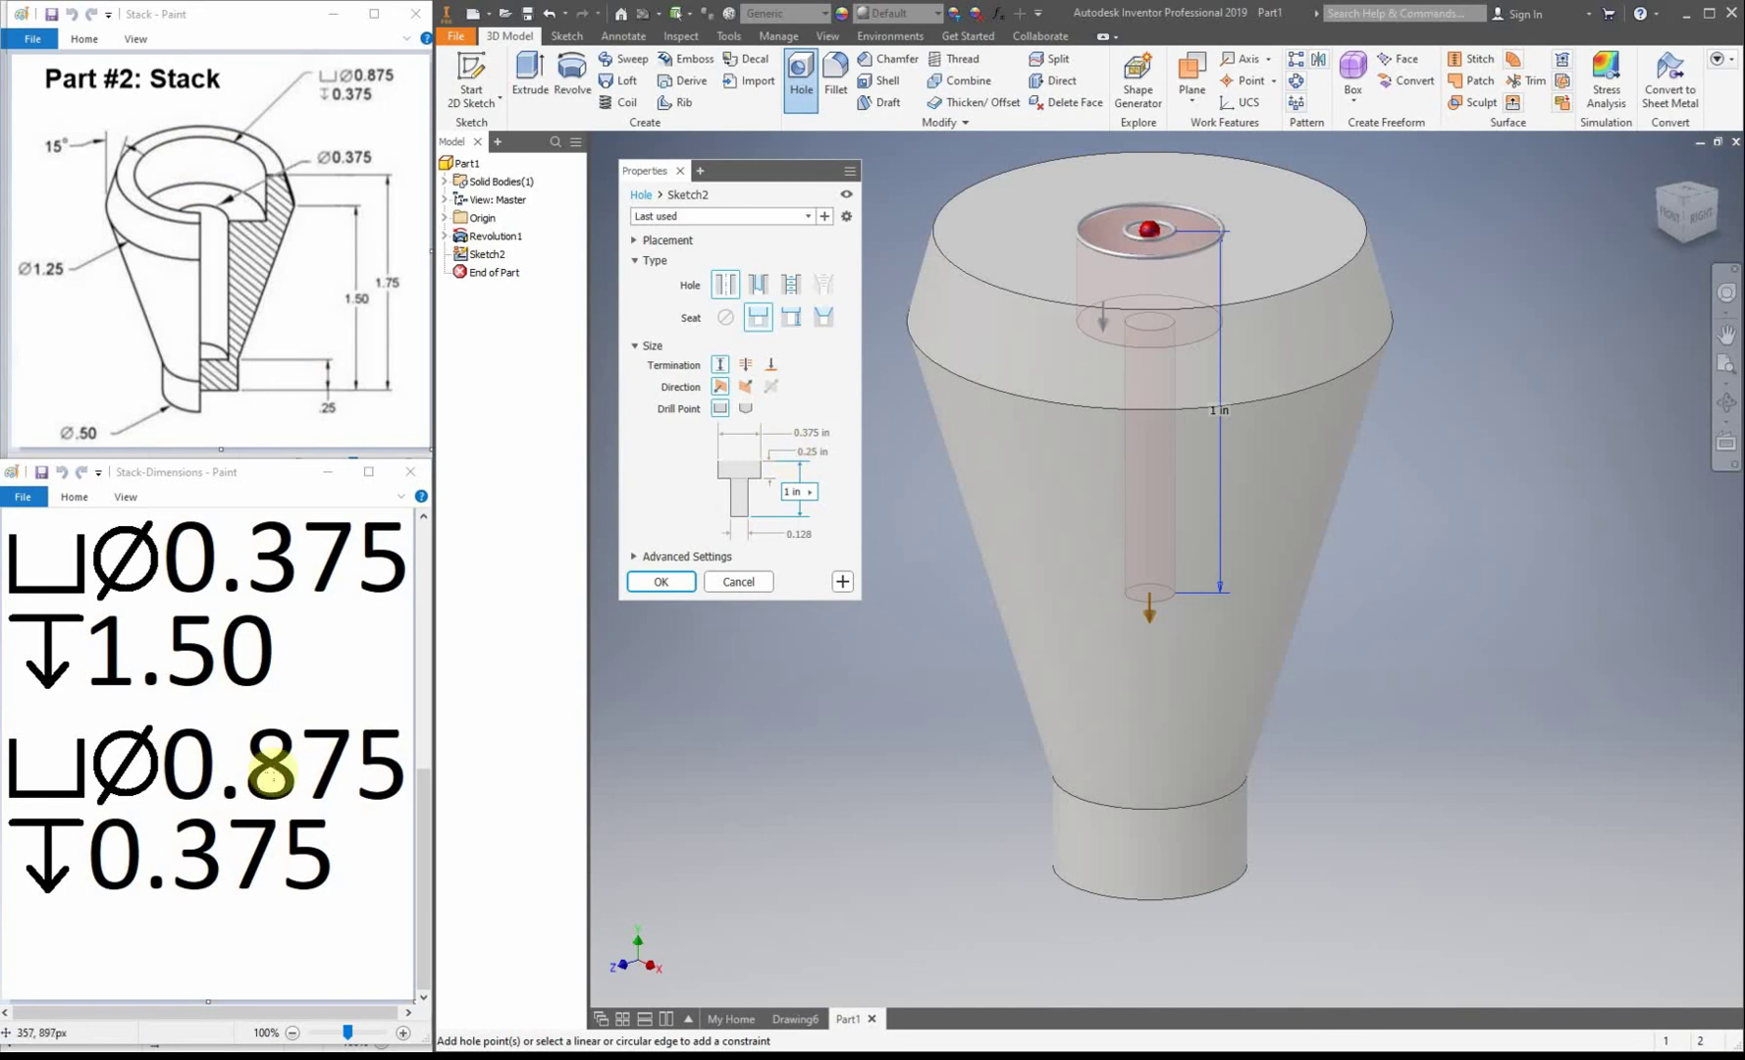
Set the counterbore to 0.875 in diameter and 0.375 in depth, and the overall hole depth to 1.5 in.
click(812, 432)
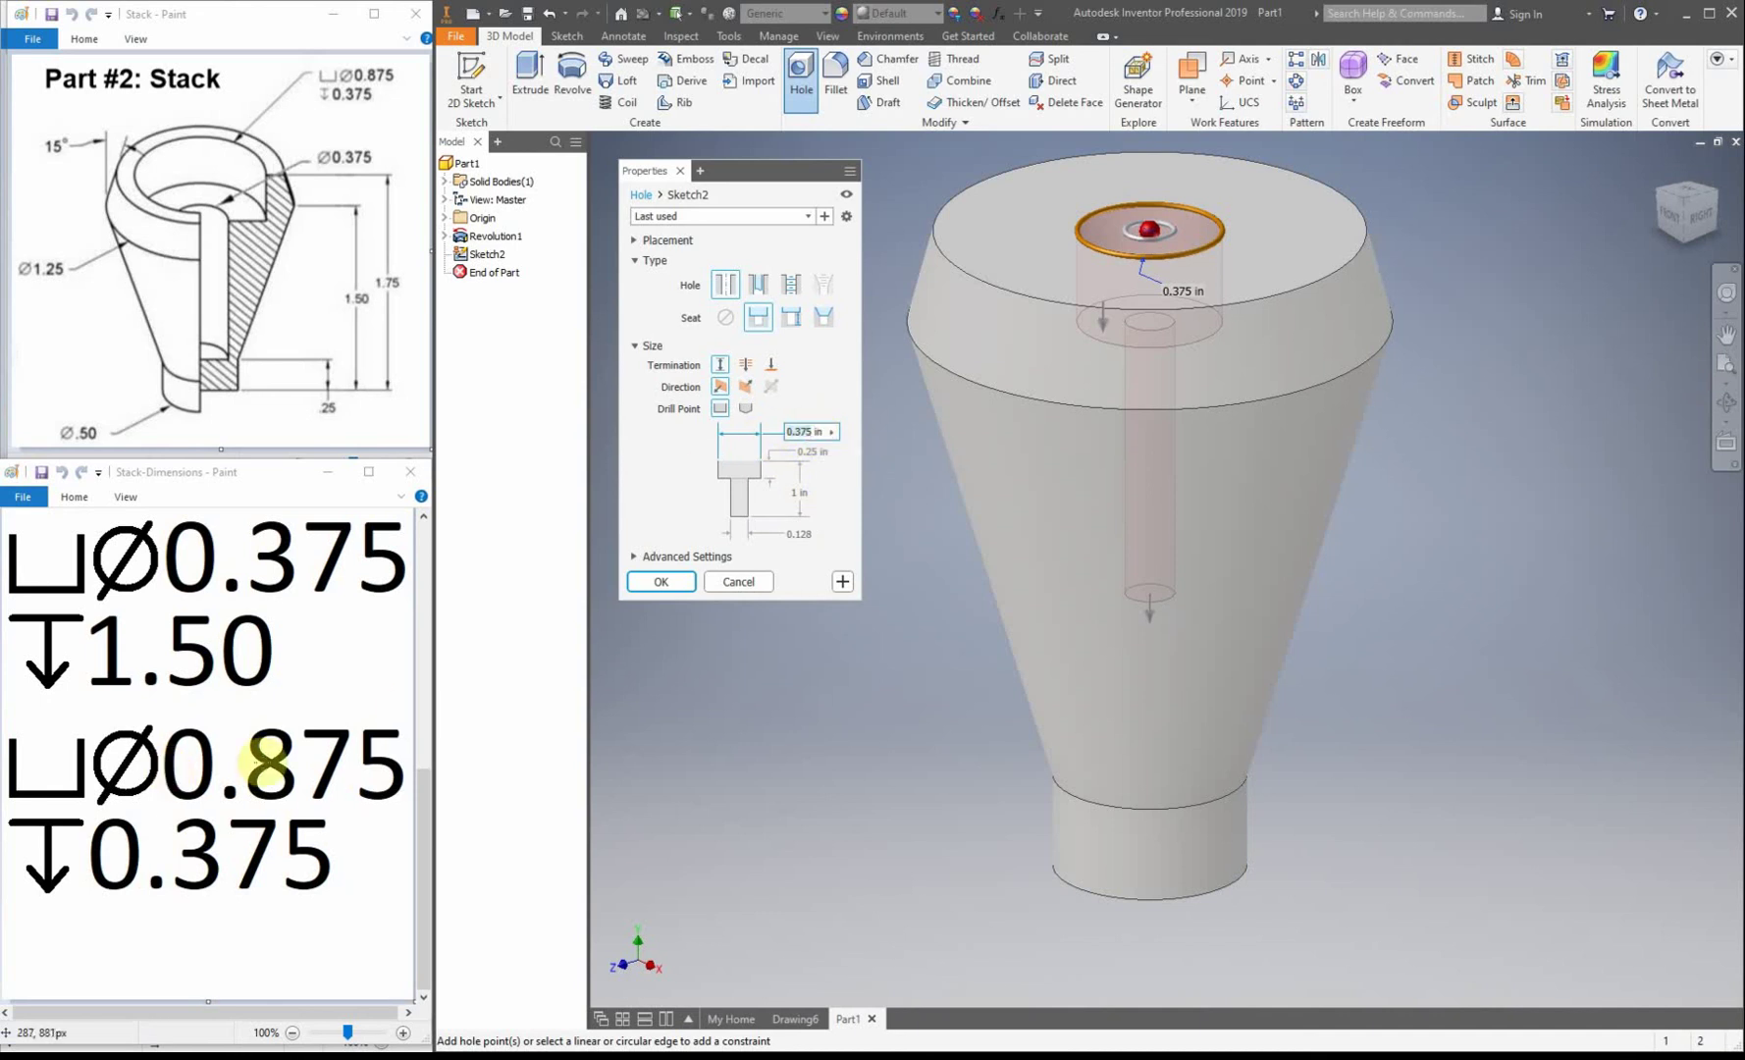
text(0)
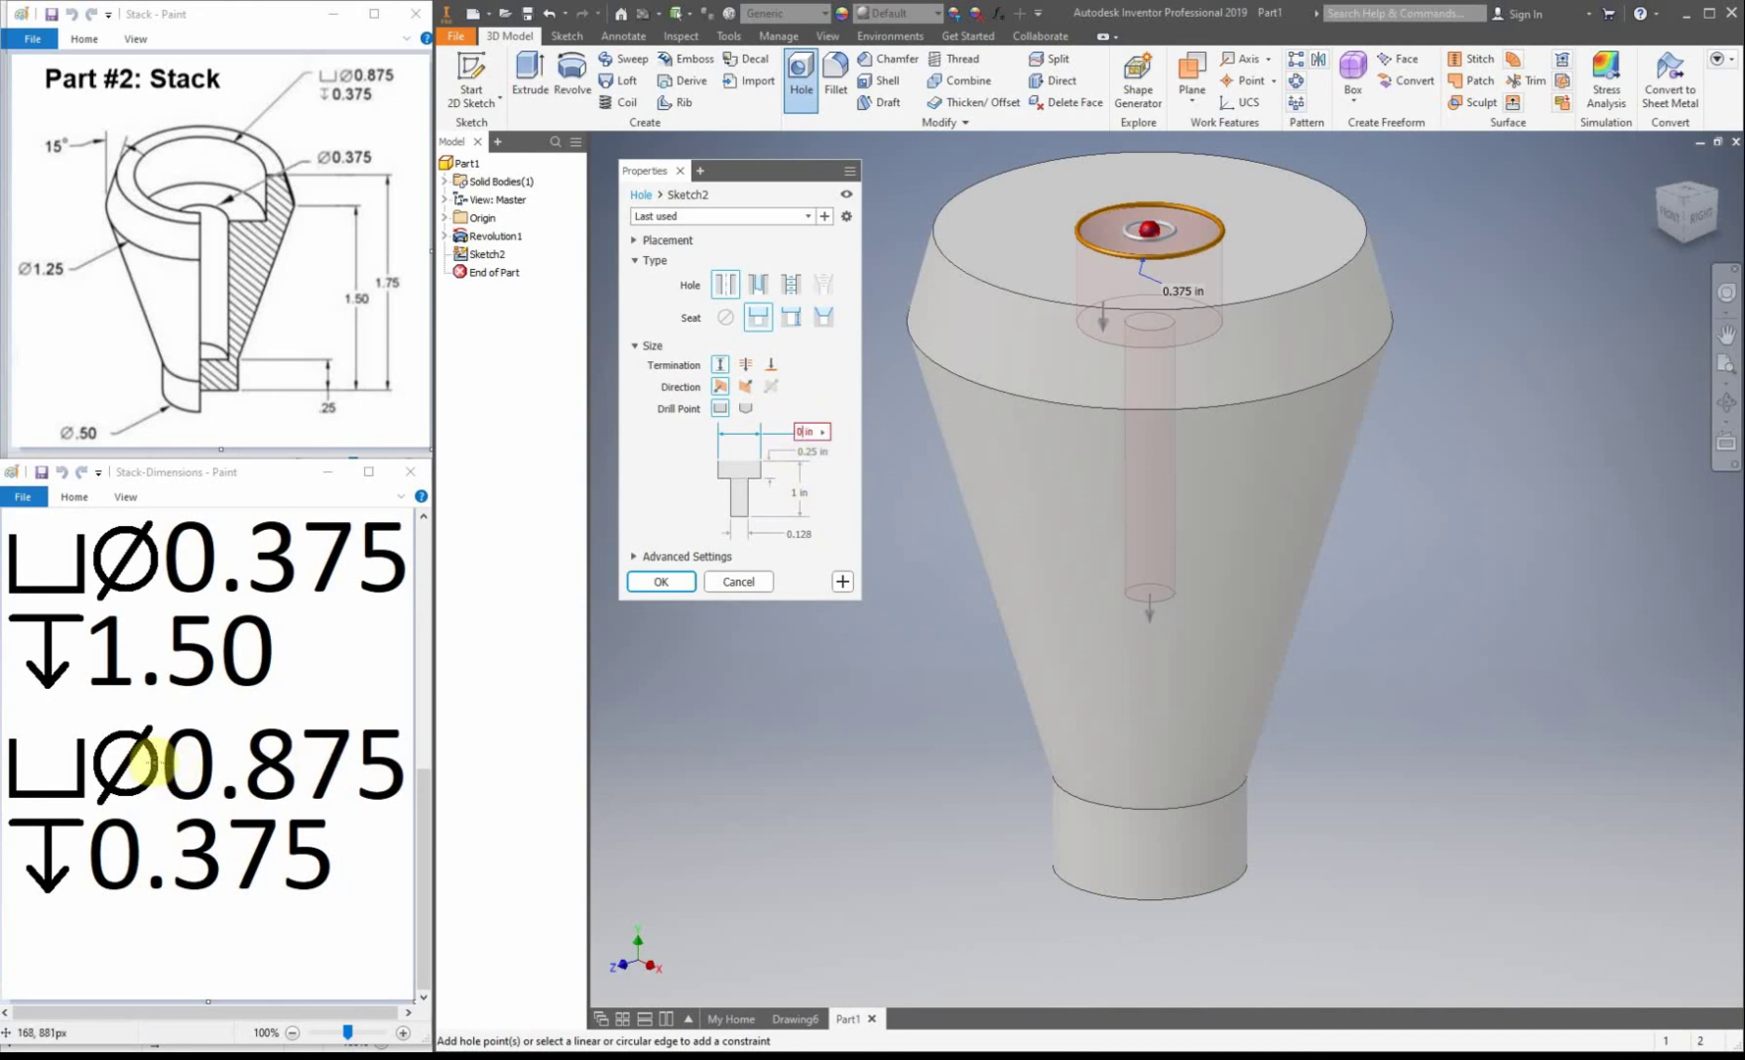
text(.875)
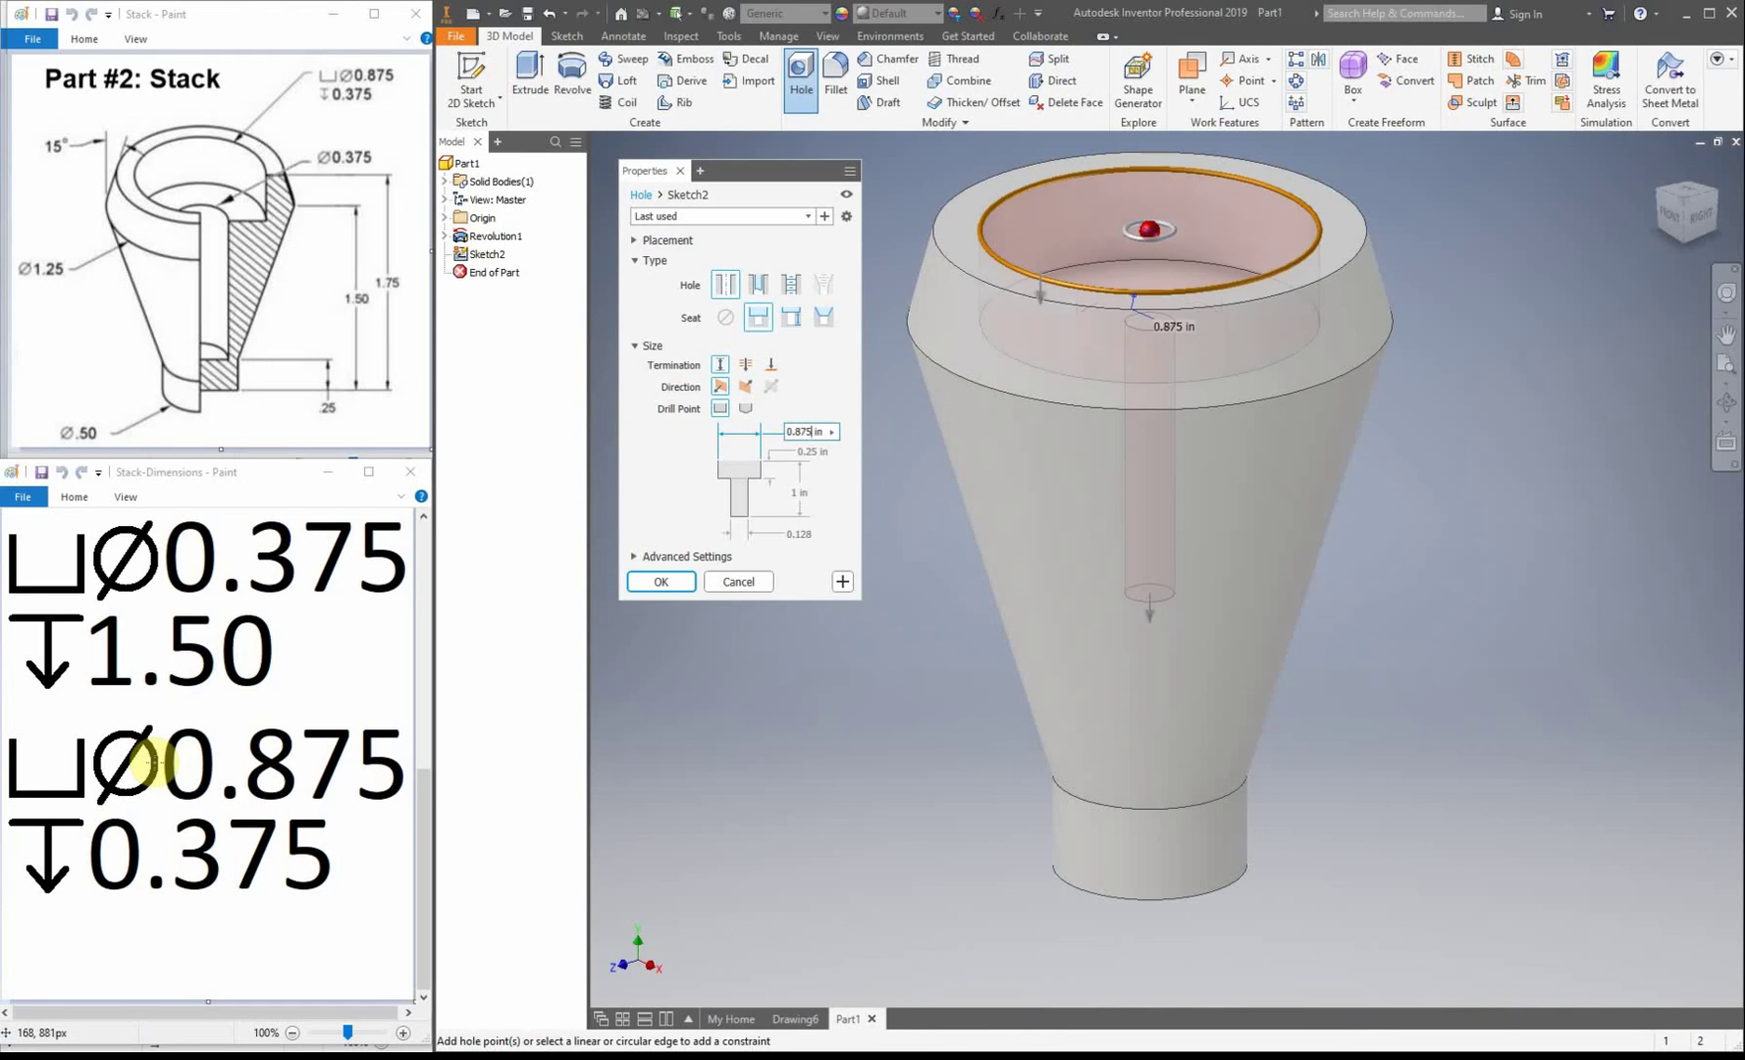
click(812, 451)
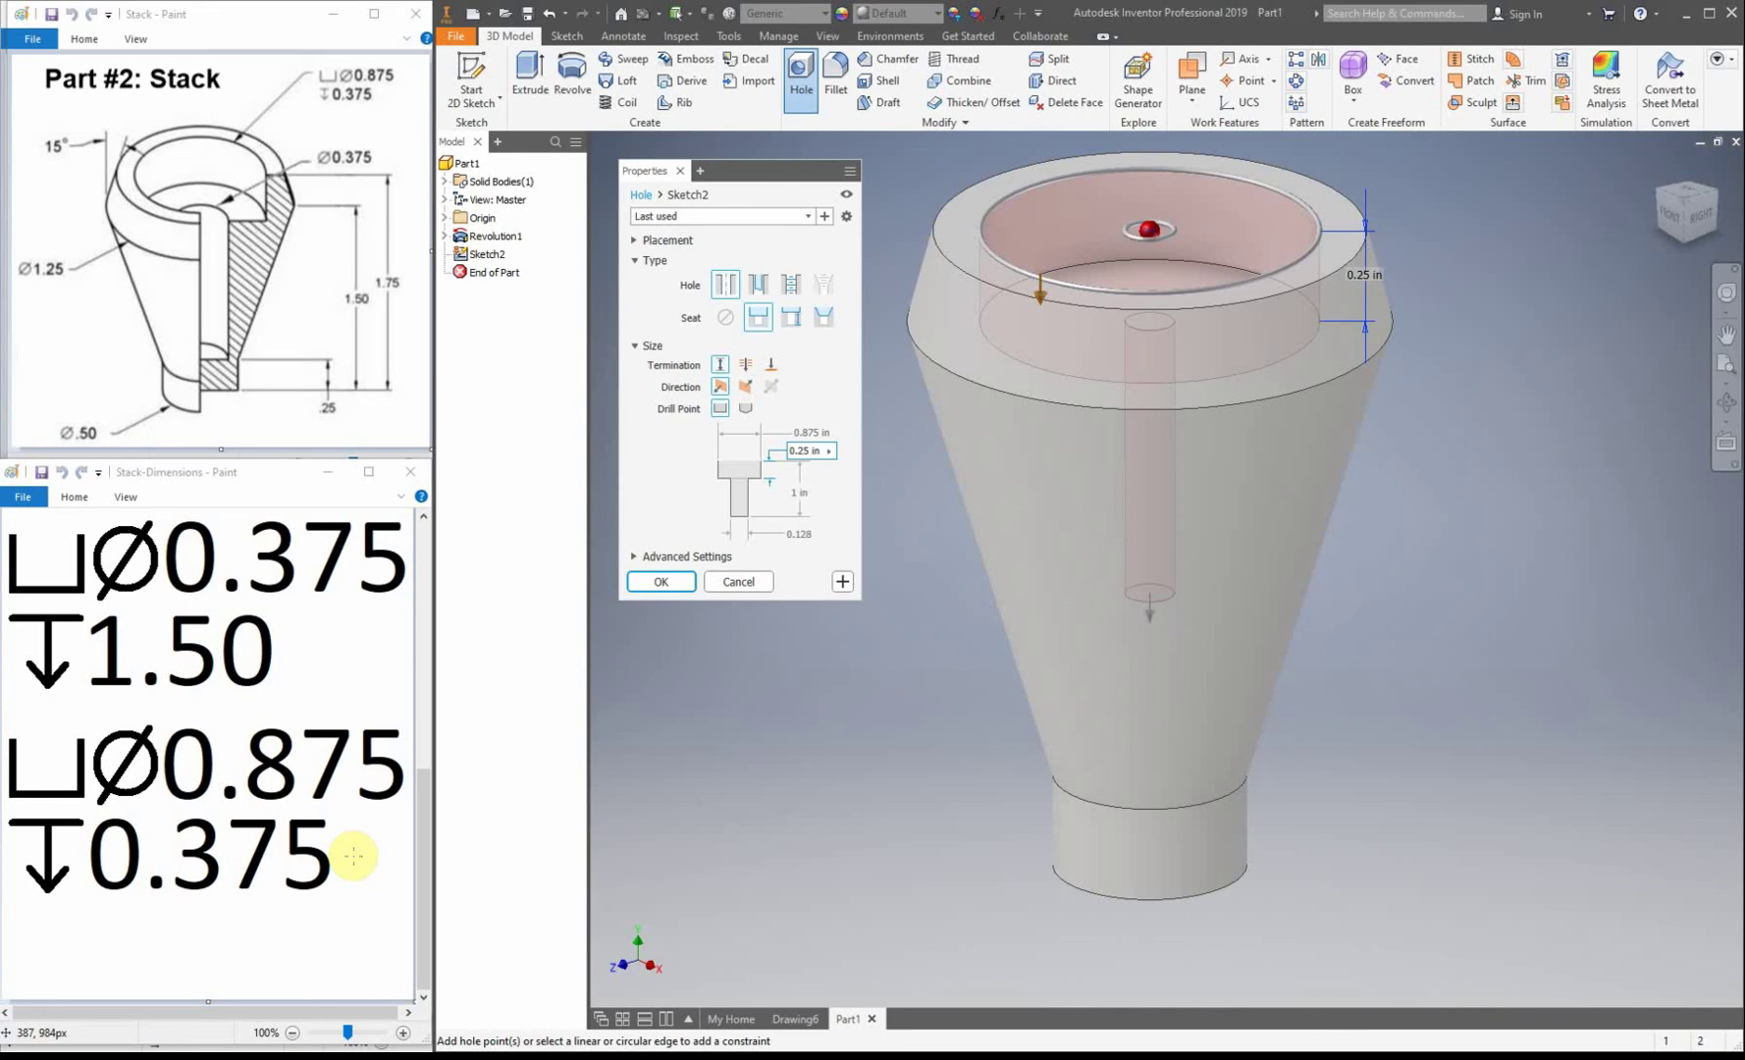
key(BackSpace)
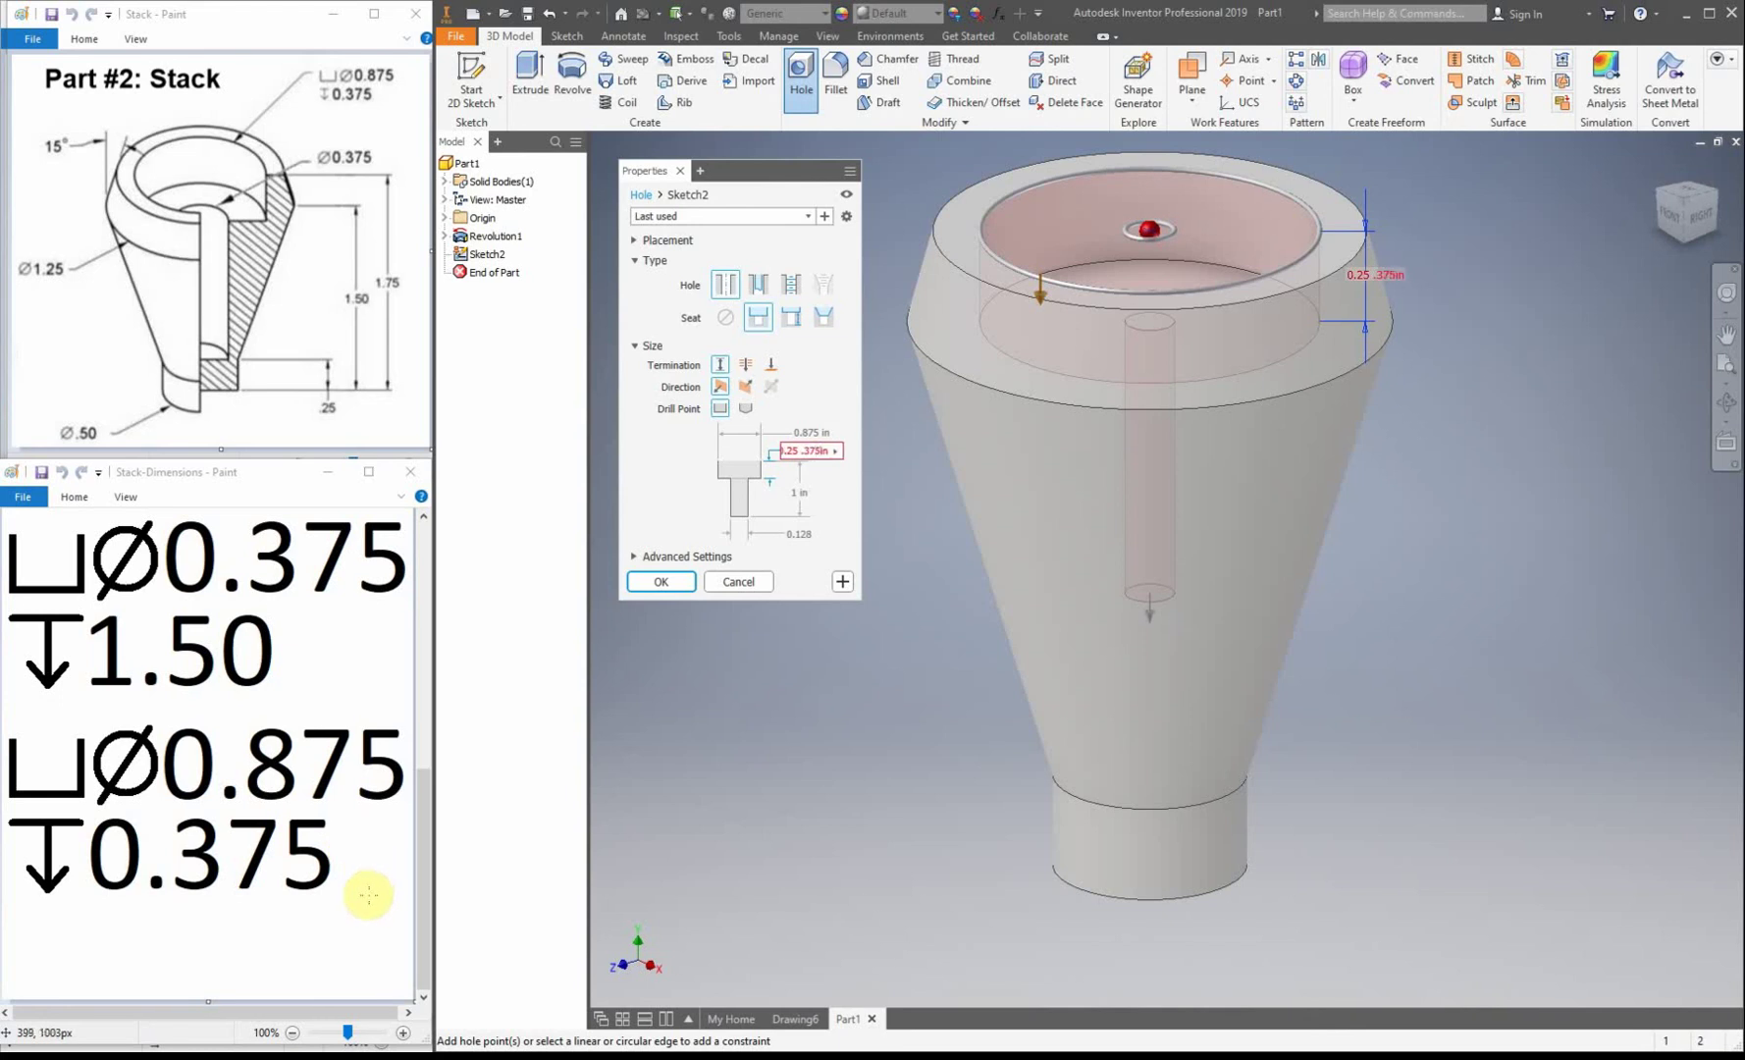
click(796, 496)
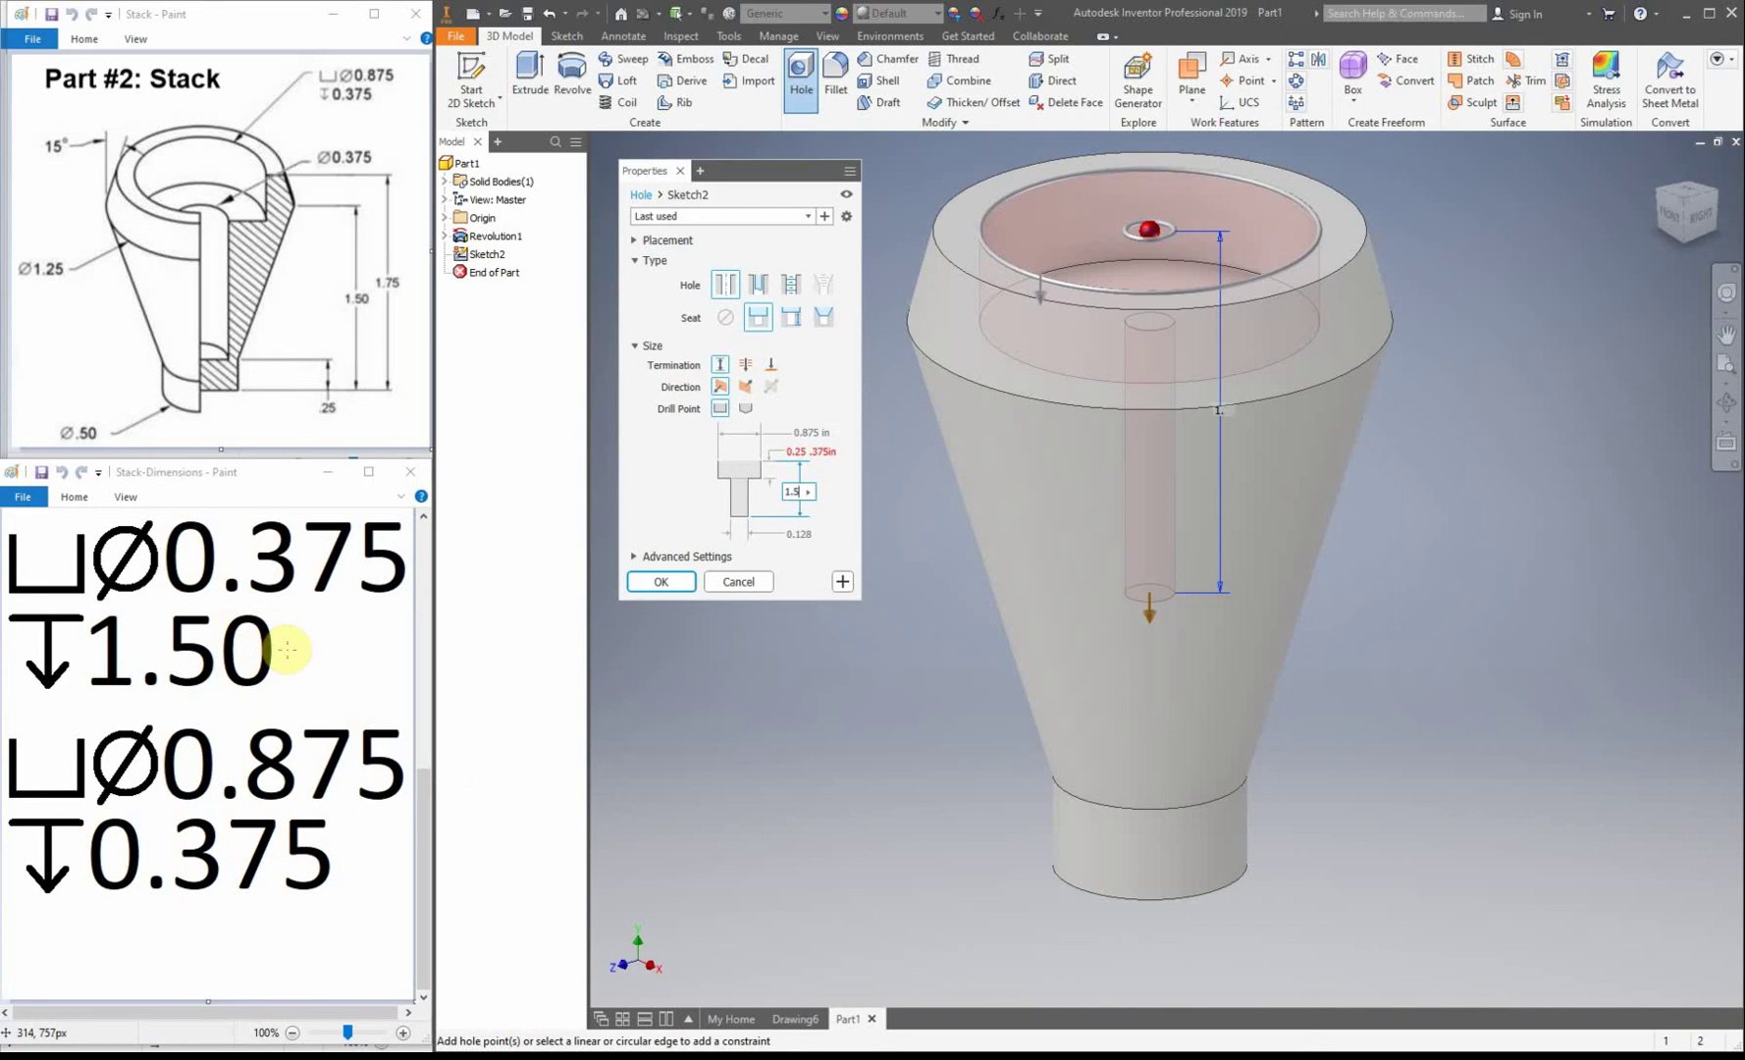
click(811, 452)
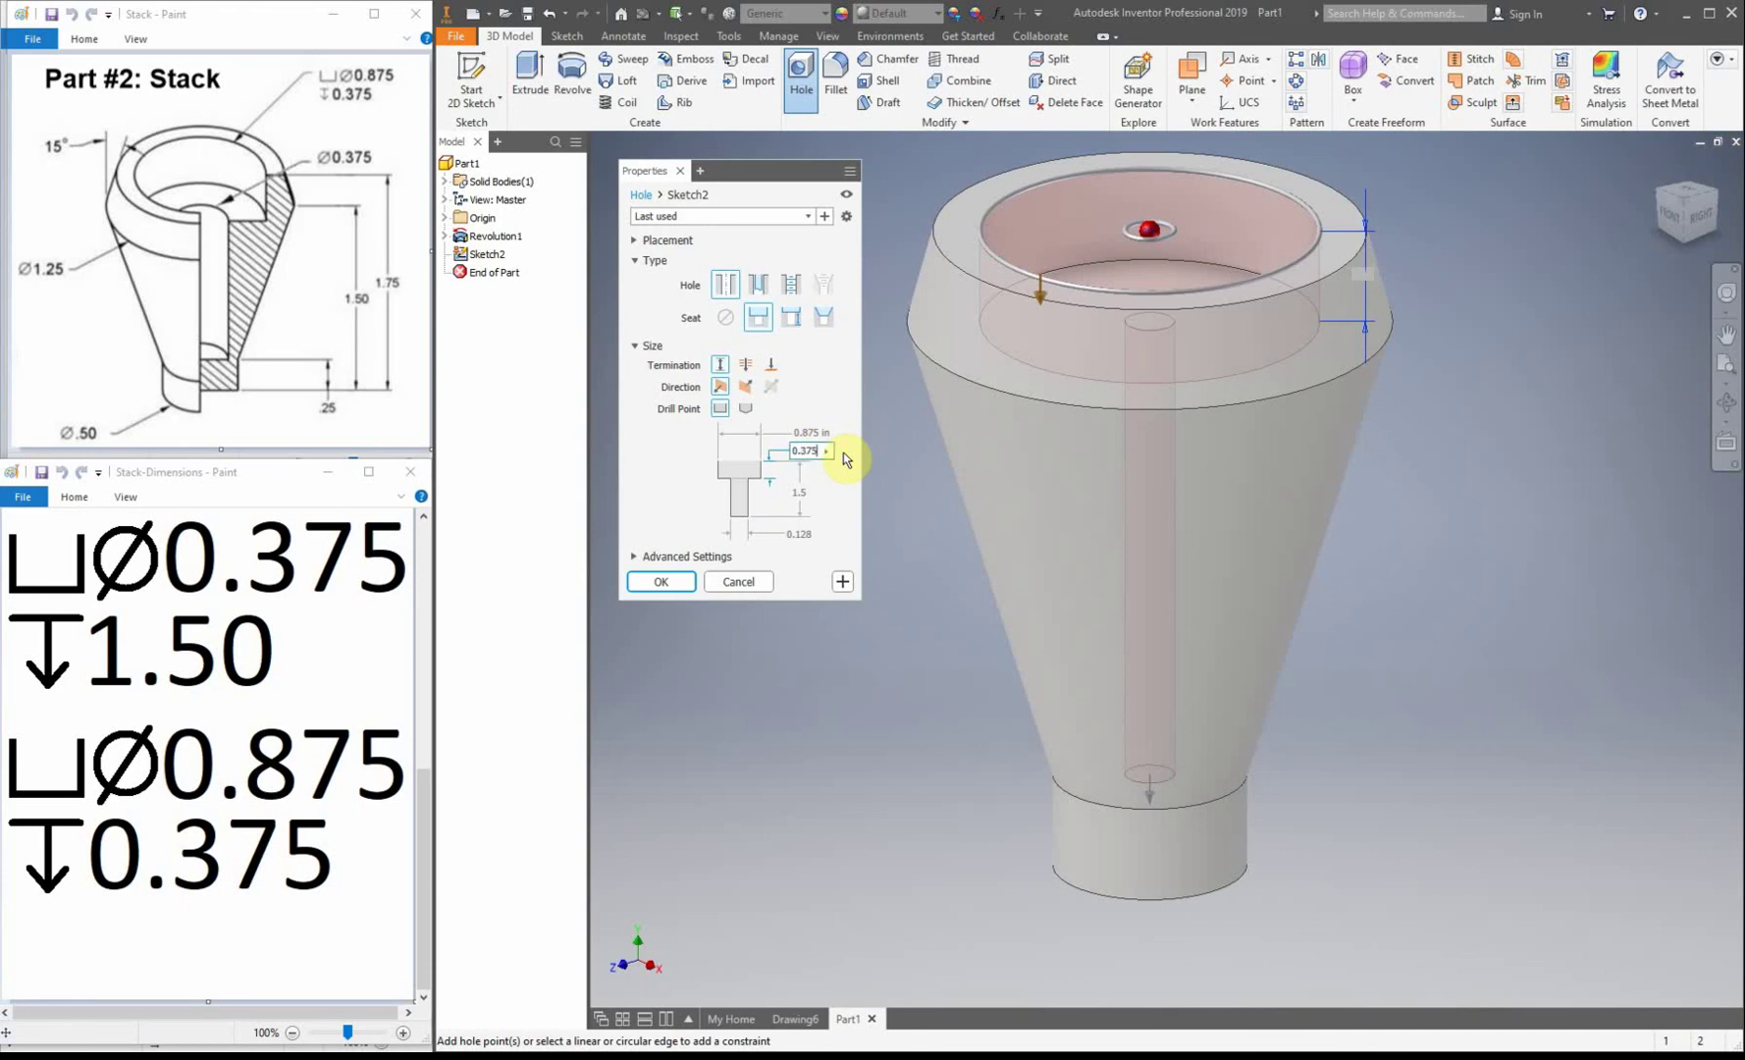
Set the hole diameter to 0.375 in and create the counterbored hole.
click(799, 533)
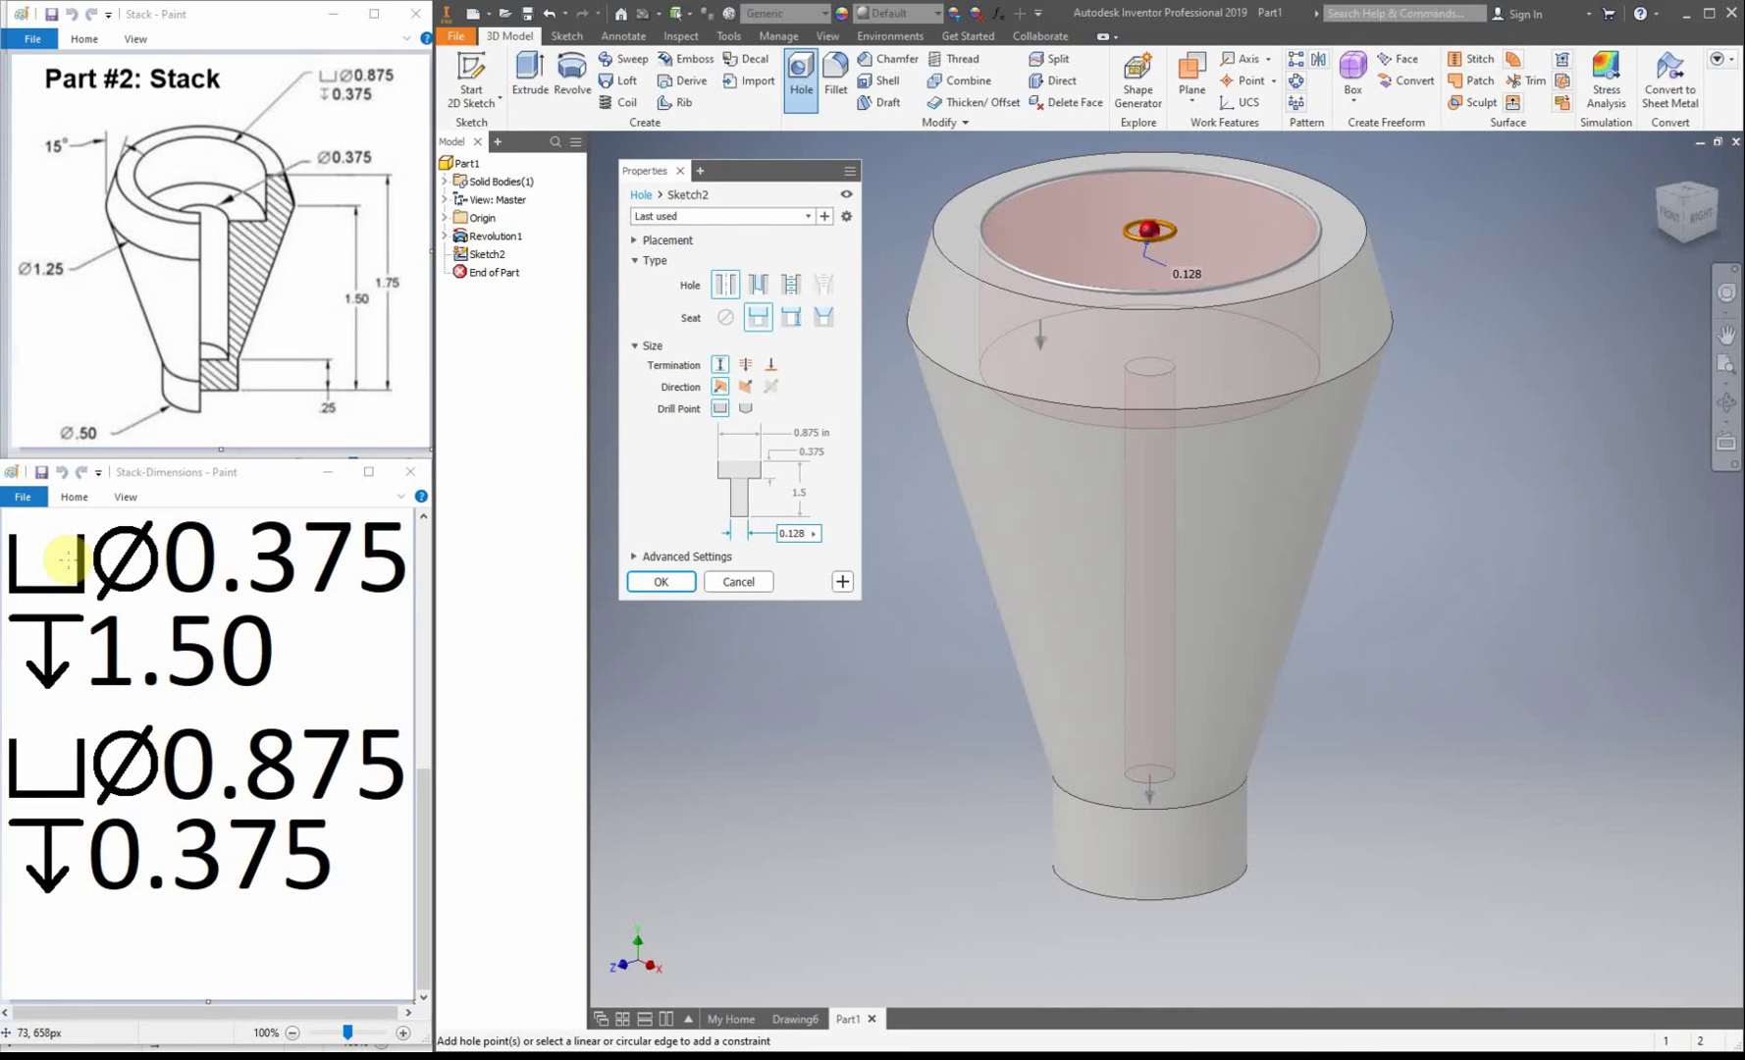
key(BackSpace)
key(BackSpace)
key(BackSpace)
key(BackSpace)
key(BackSpace)
text(0.375)
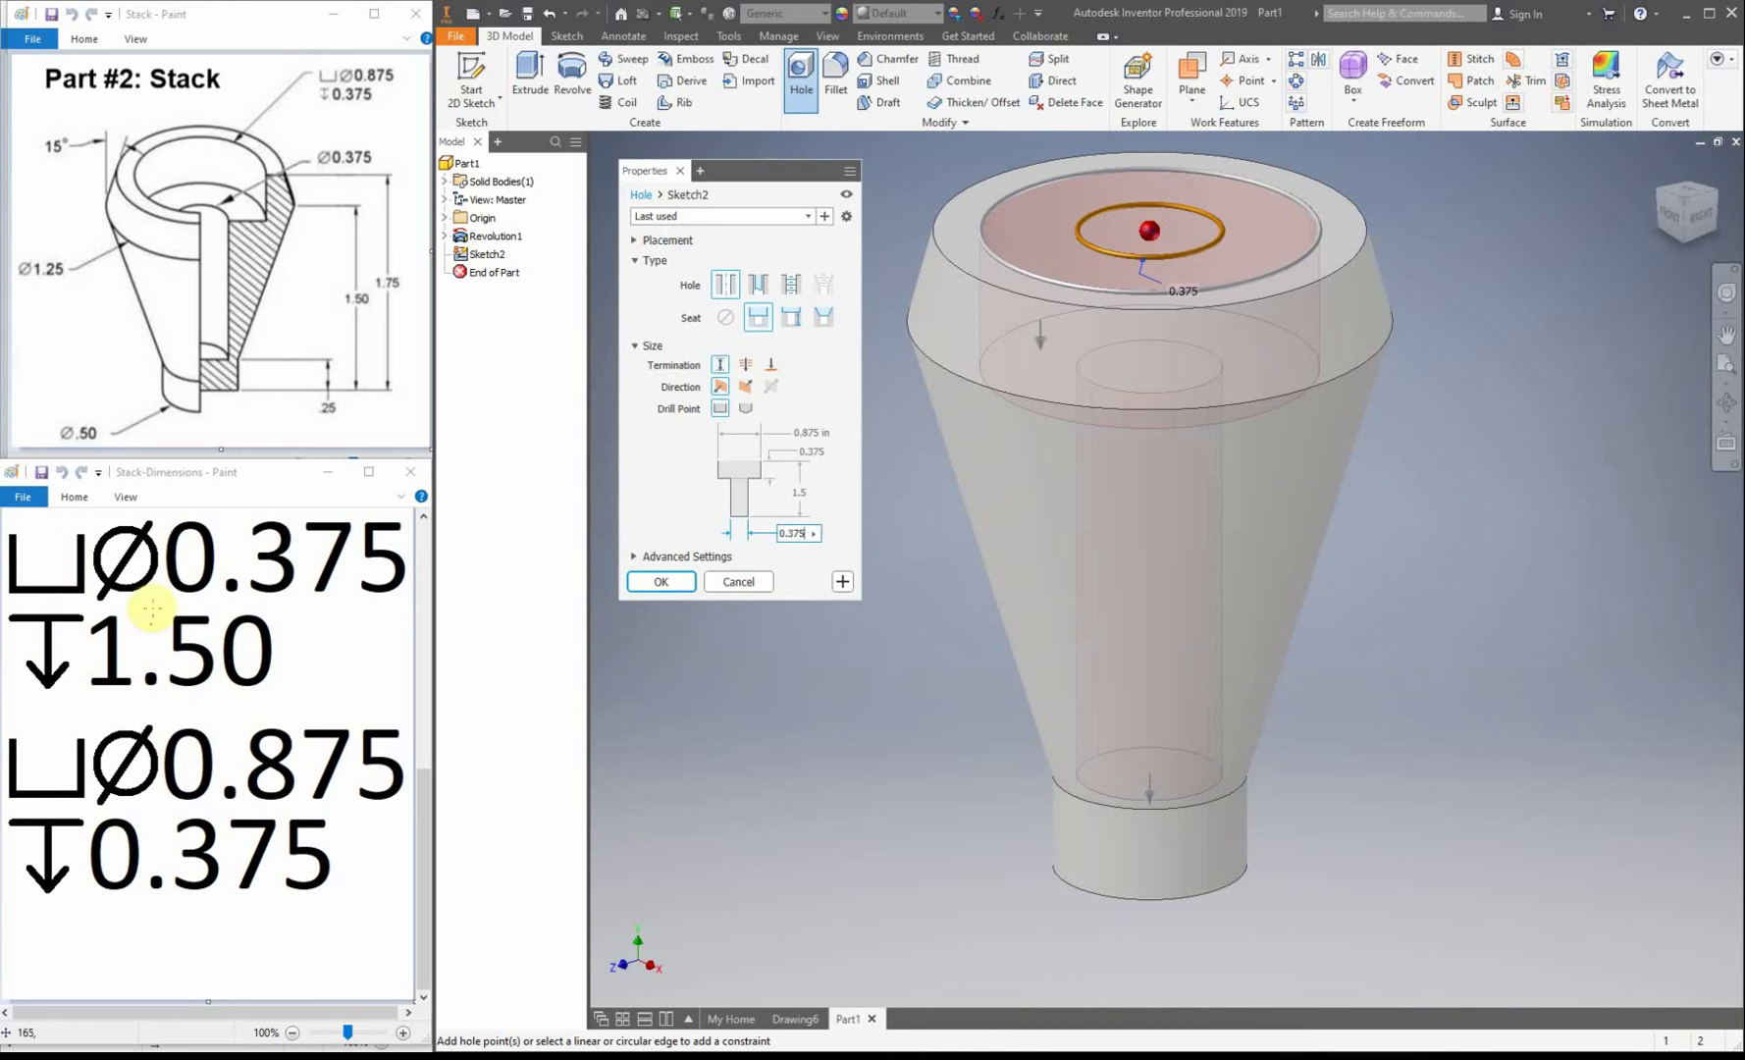
click(644, 582)
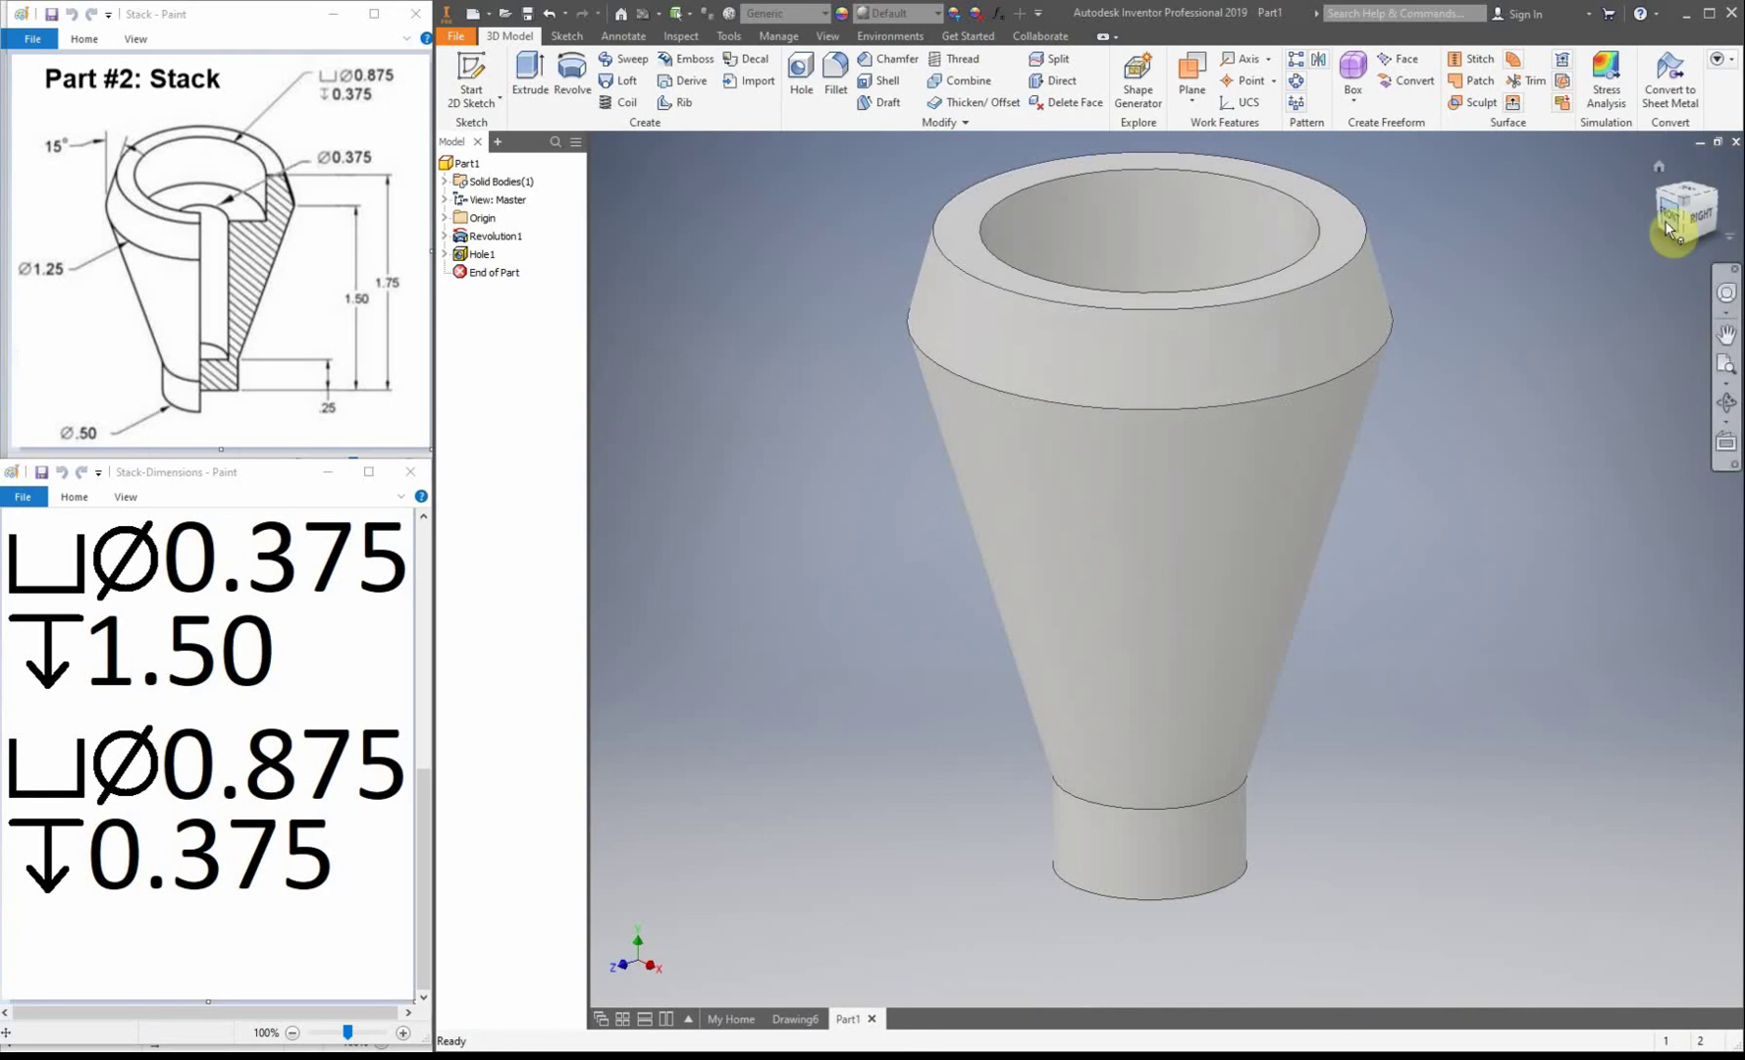
Inspect the part and its counterbored hole from the home, top and bottom views, ending in the home view.
click(1662, 168)
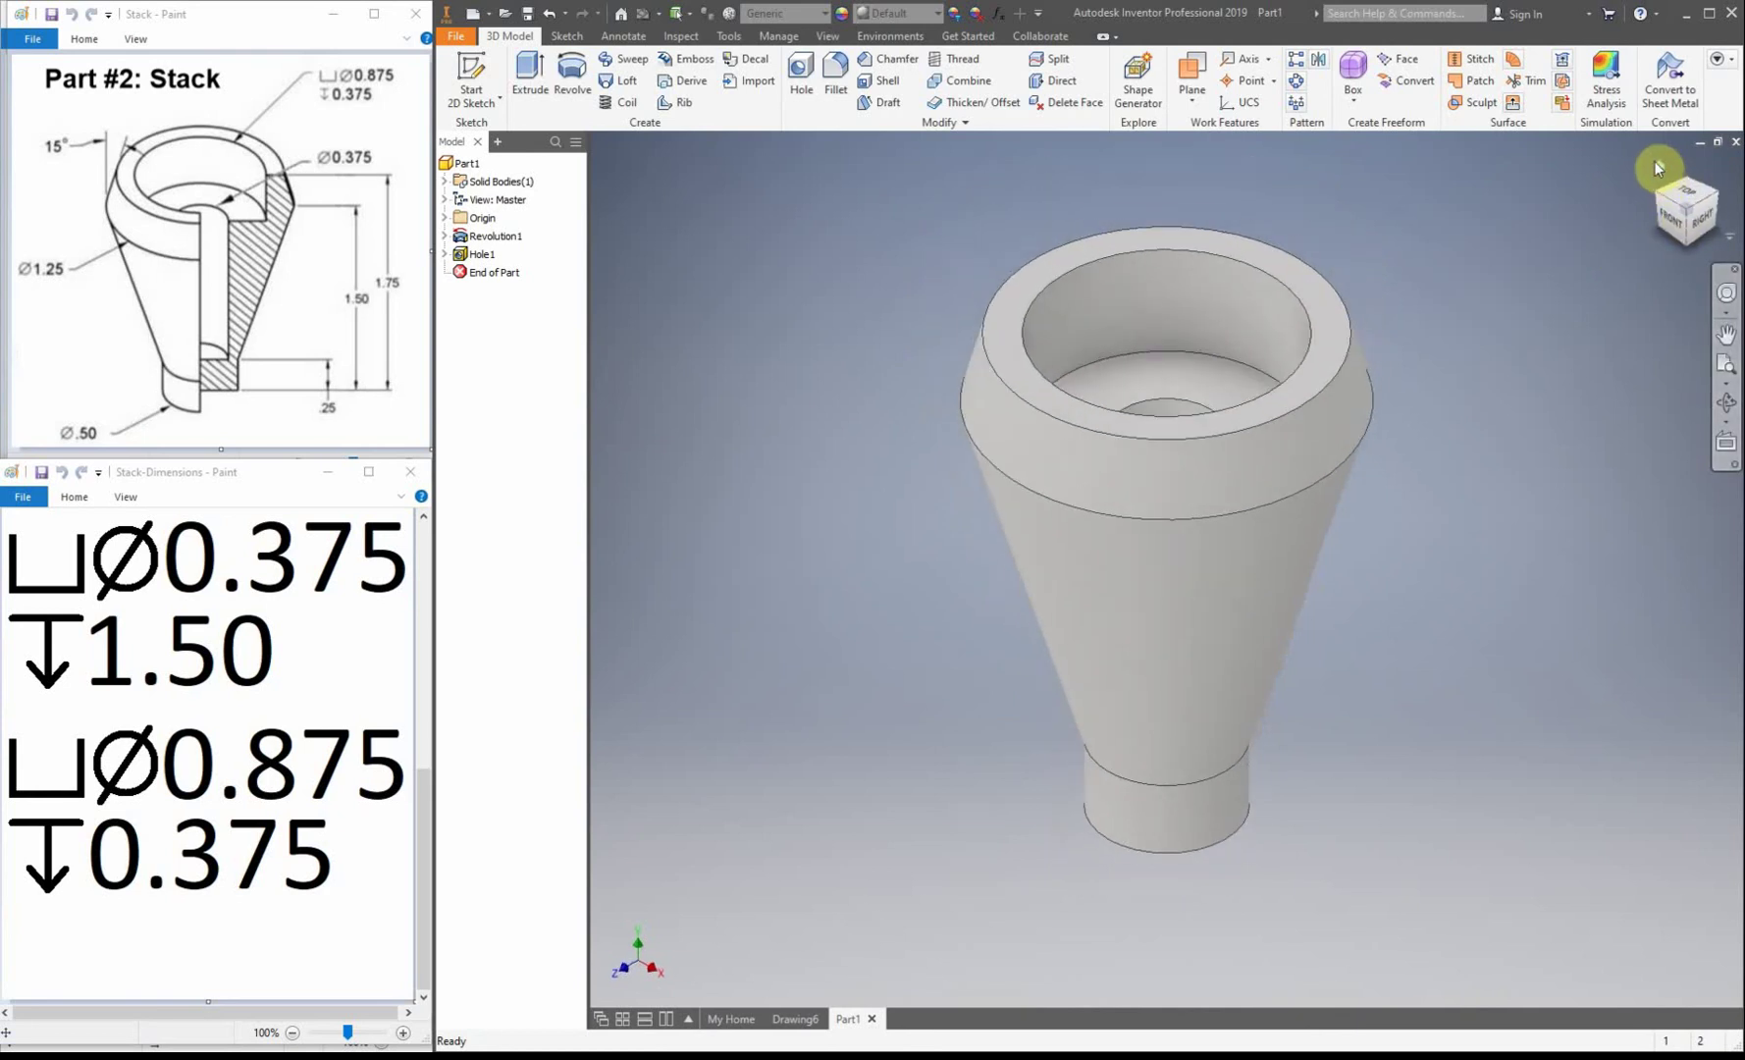
click(1691, 216)
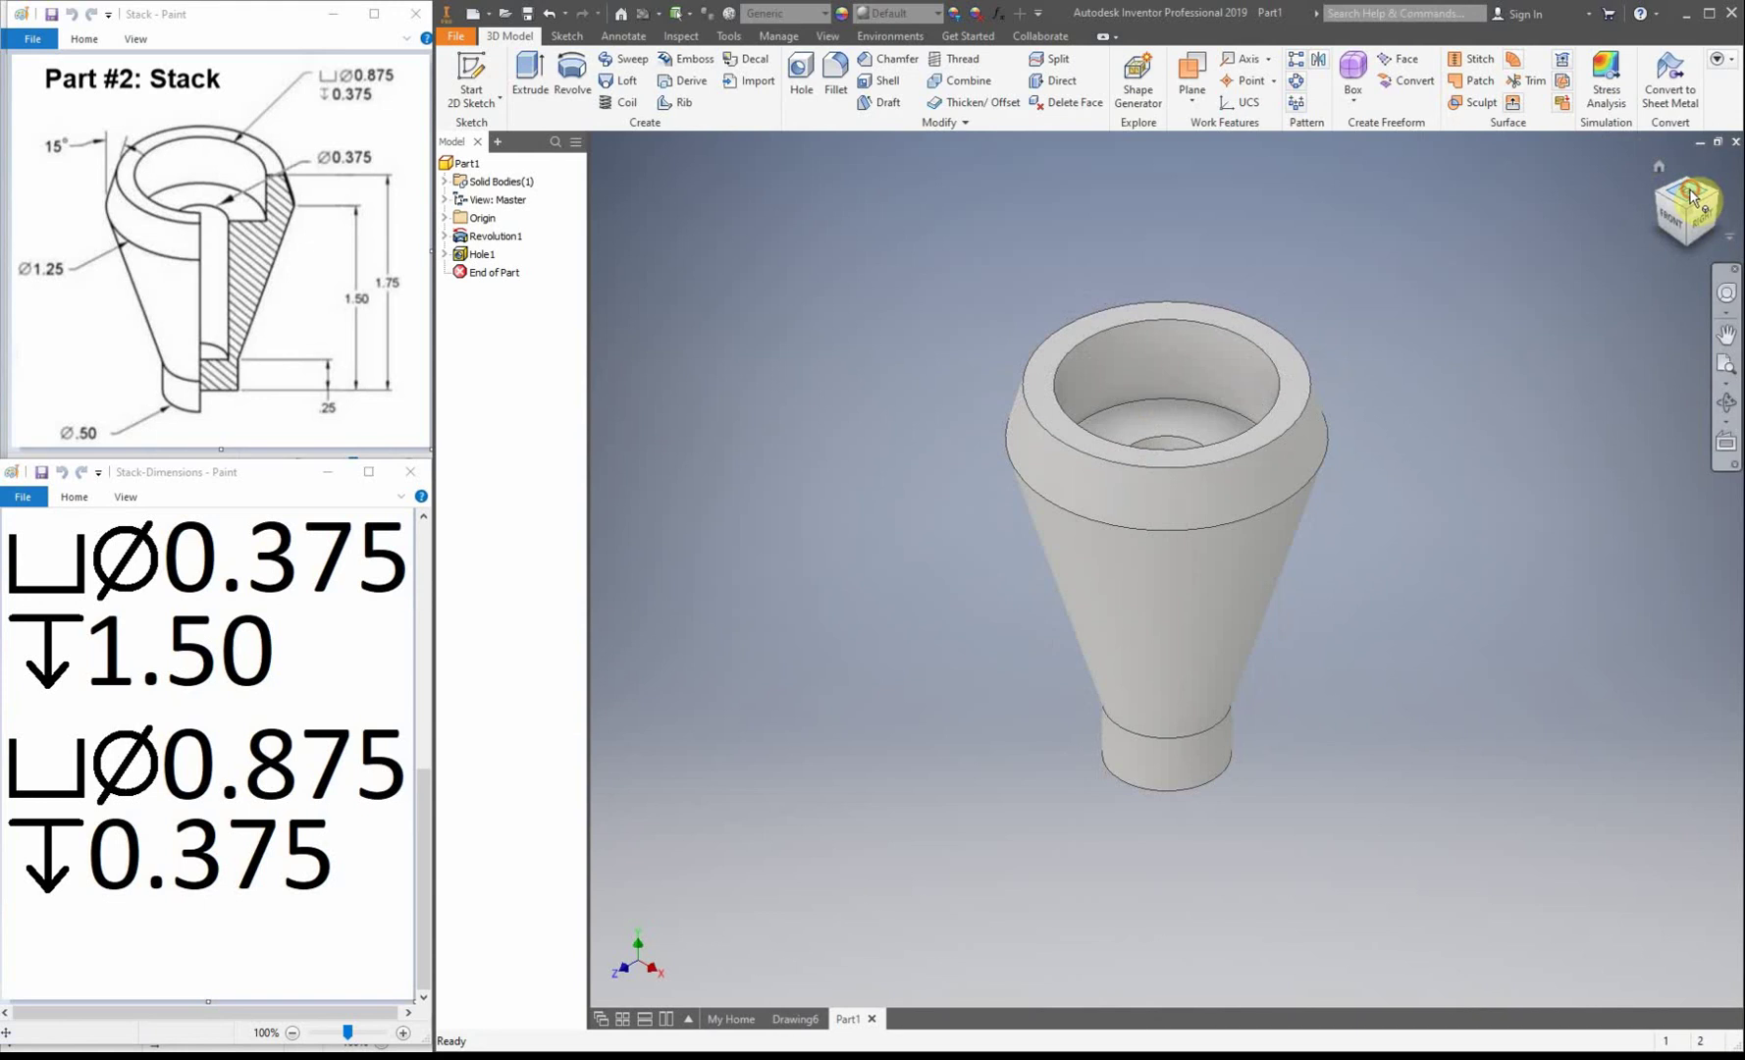
click(1691, 196)
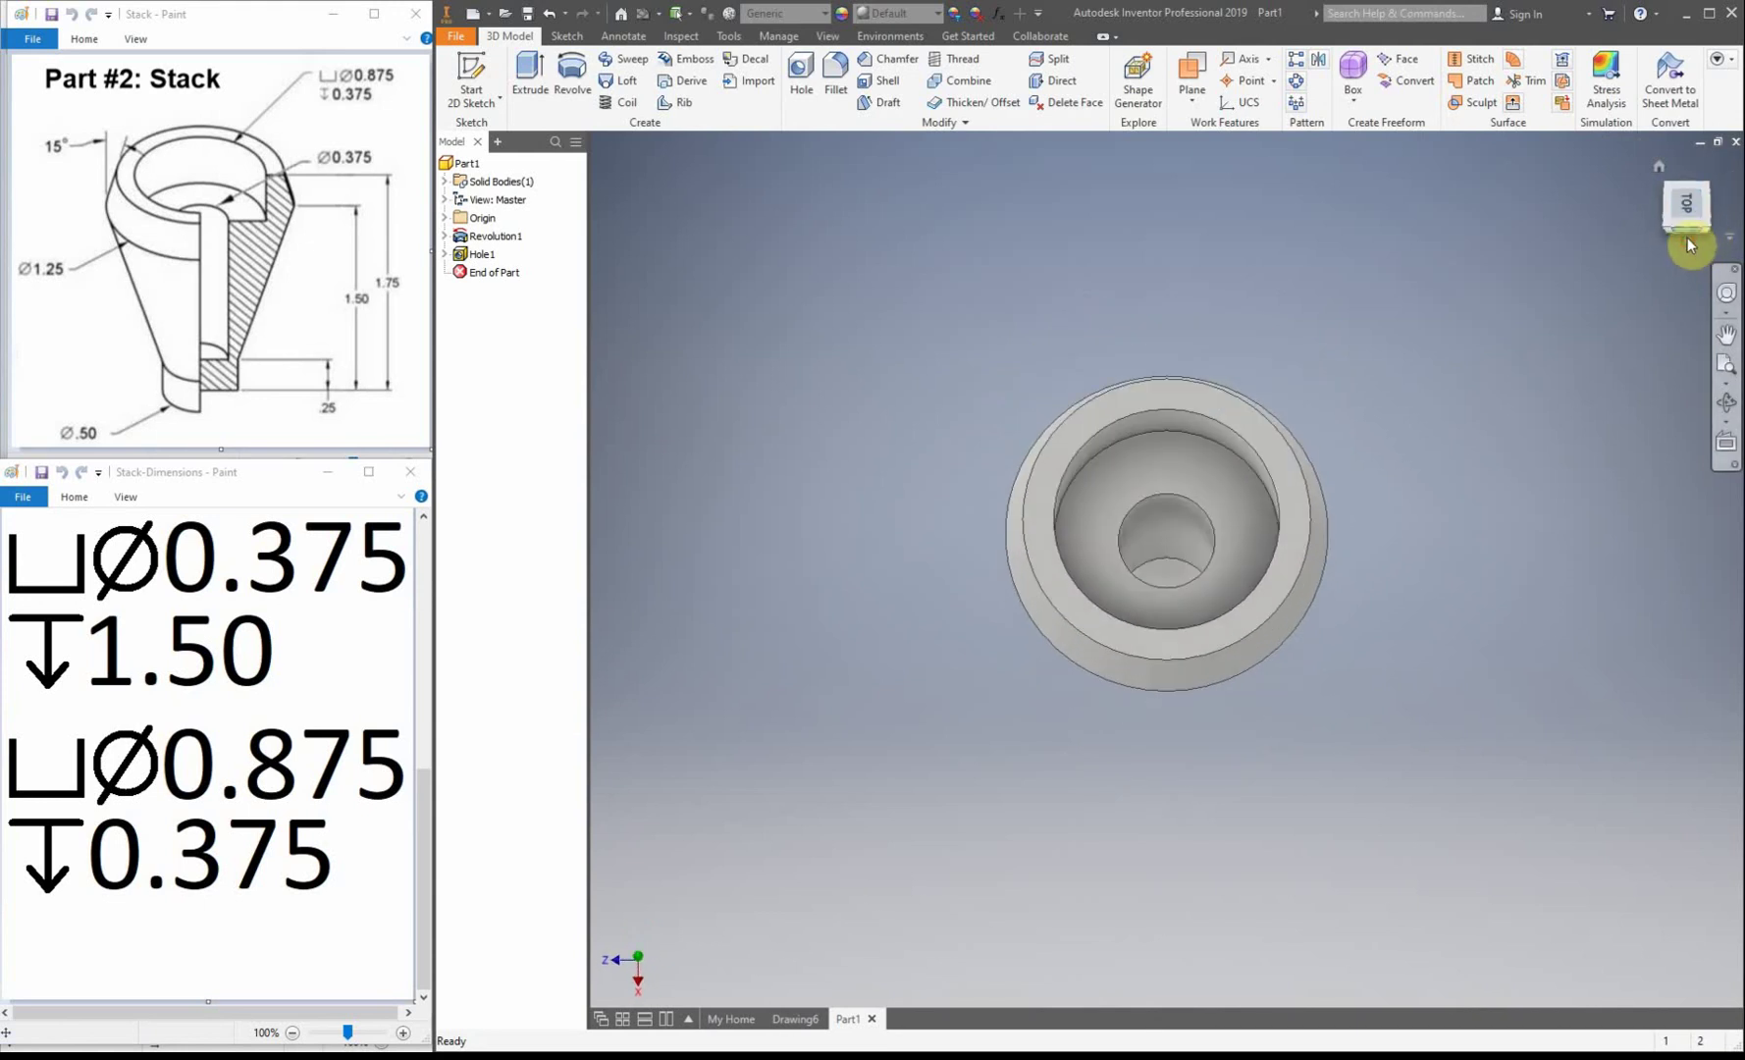
click(1689, 237)
click(1688, 238)
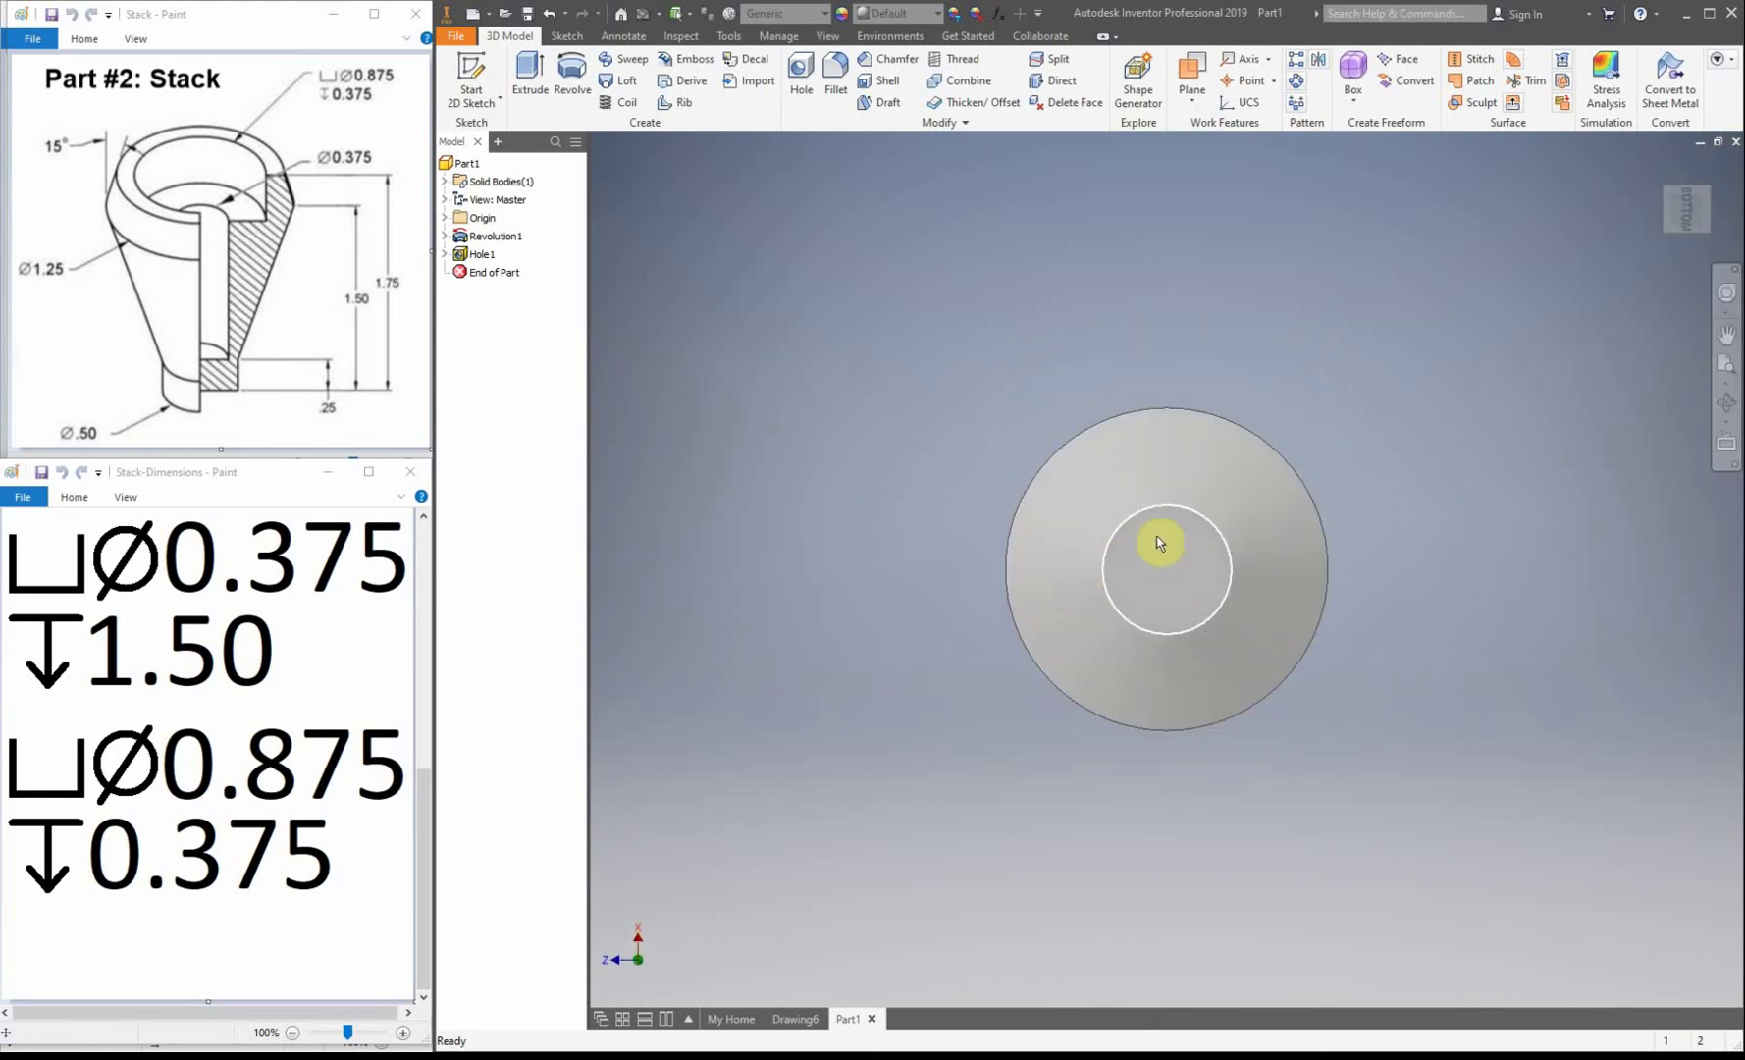
click(1654, 167)
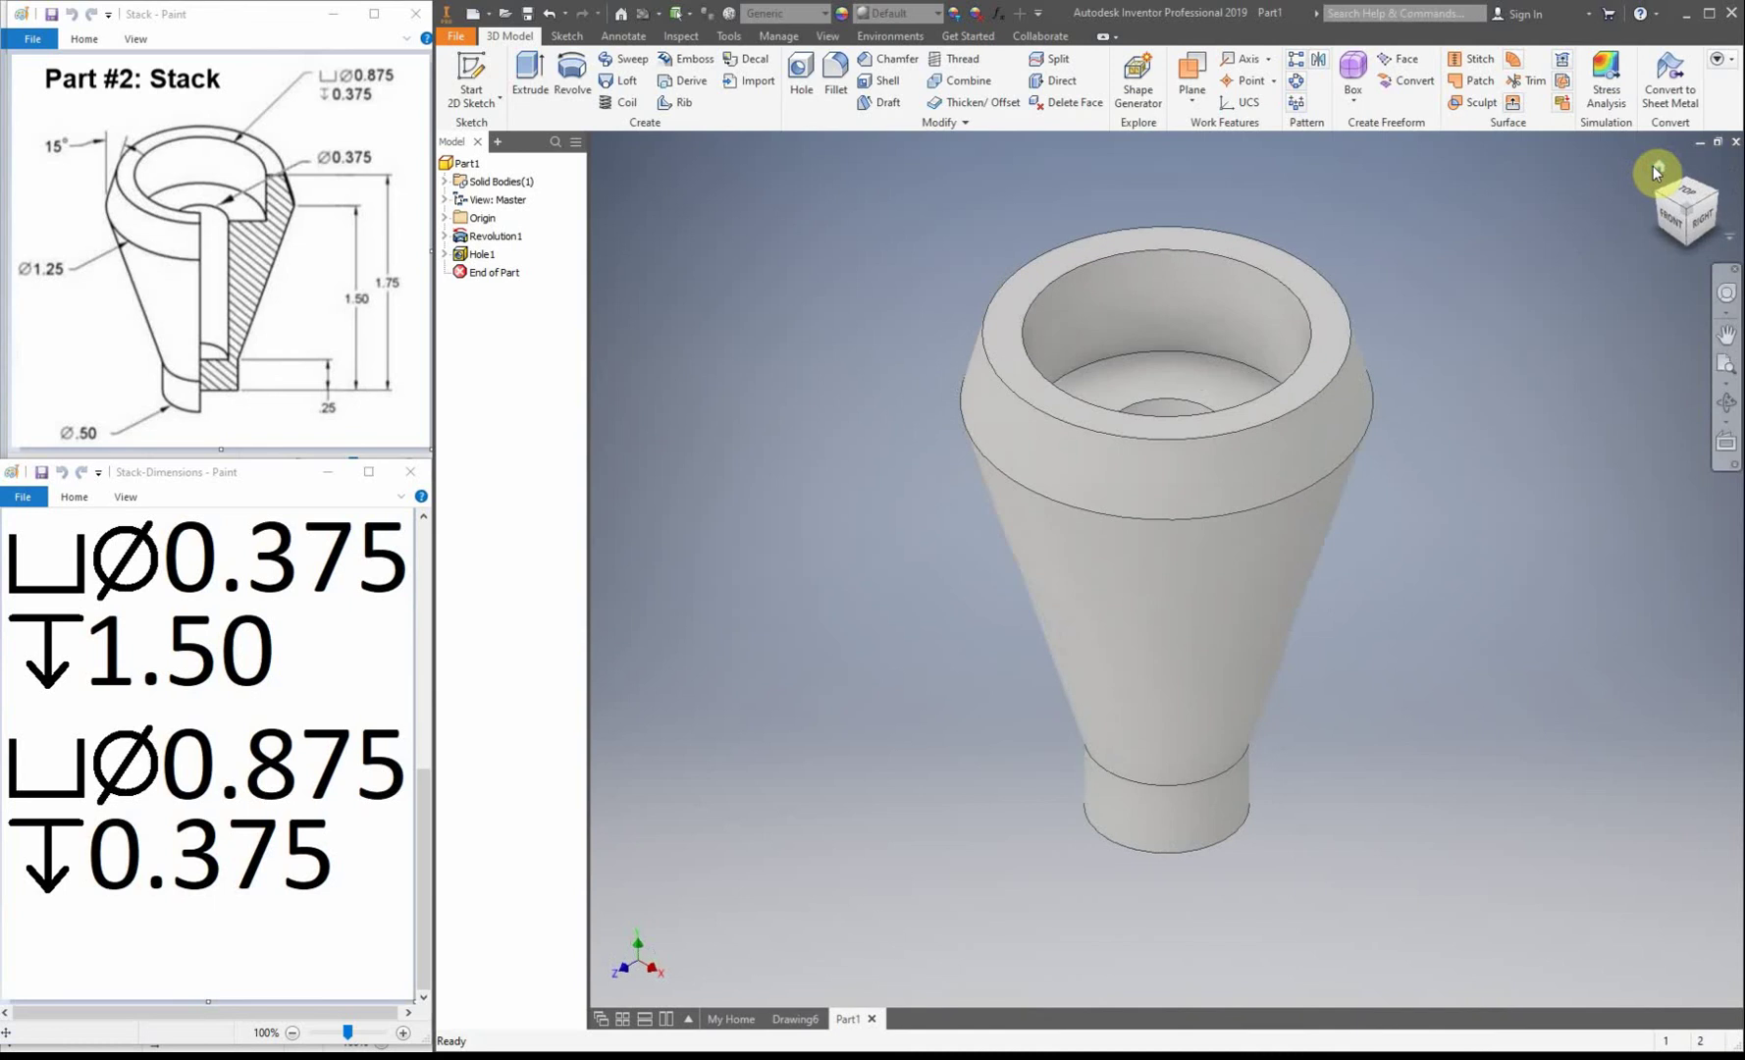